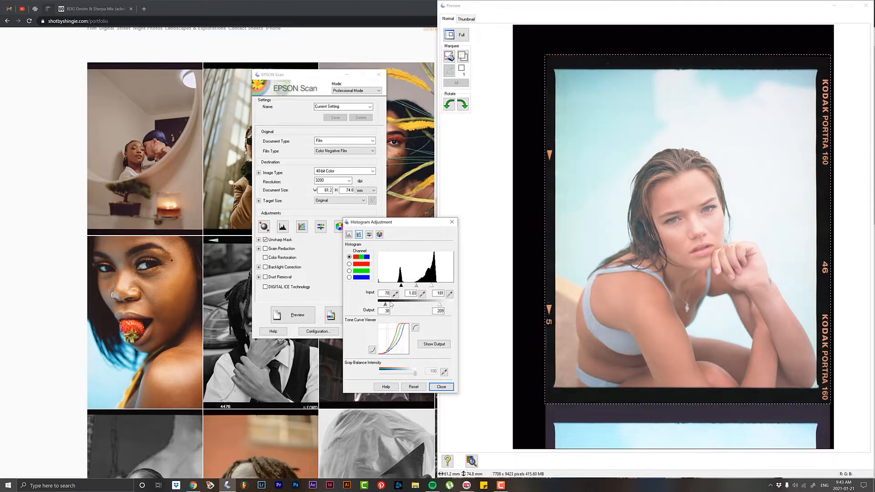
- Set the scan's image adjustment to brightness 18 and contrast -18
left_click(369, 235)
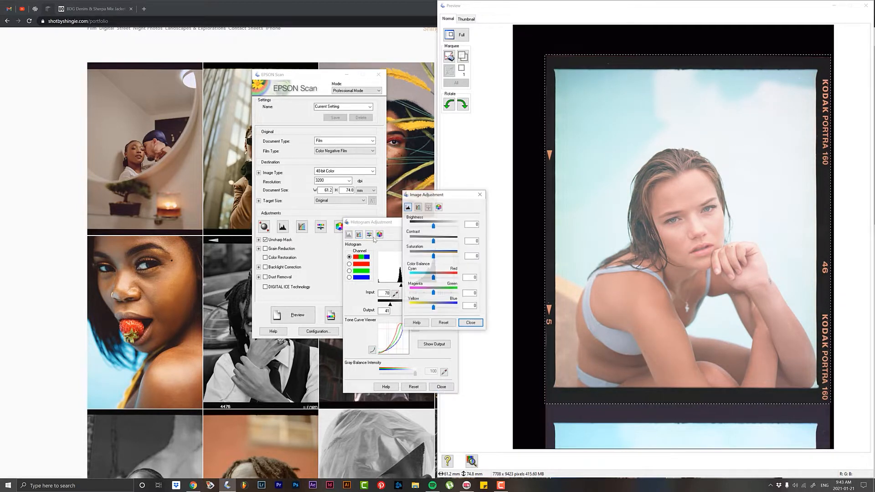
left_click_drag(434, 238, 433, 245)
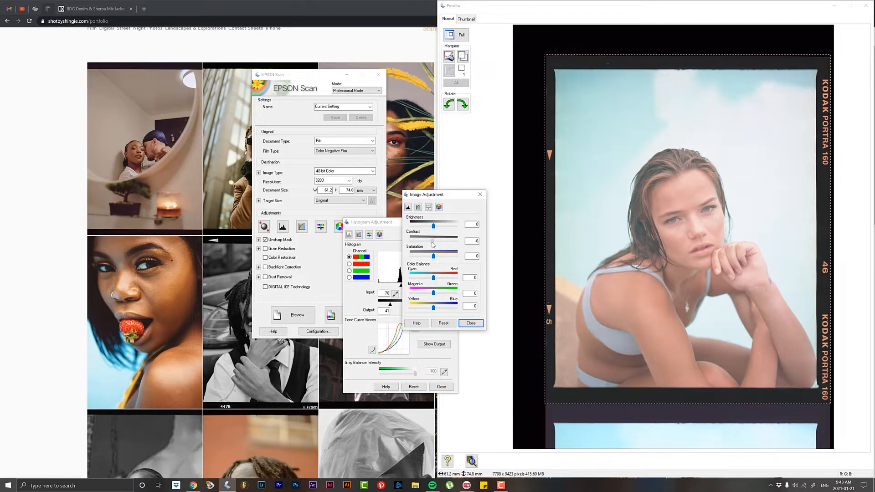
left_click_drag(434, 226, 437, 227)
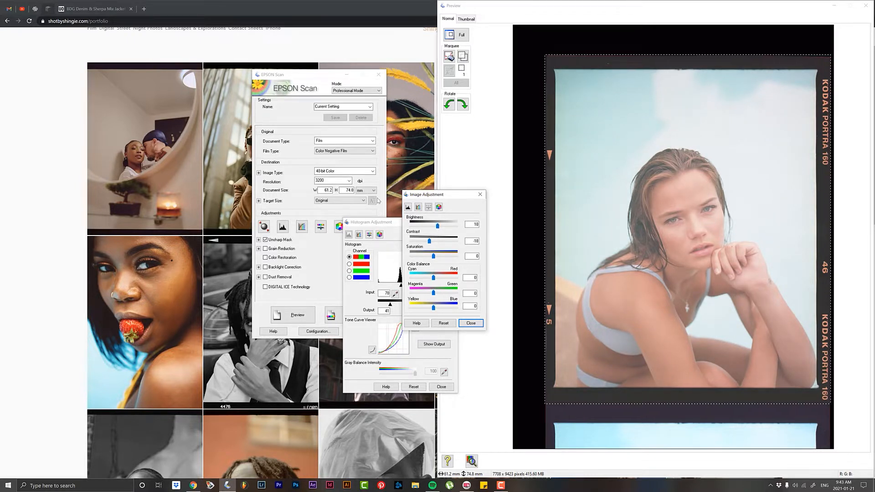
- Reshape the tone curve with points at input 238, output 232 and input 168, output 167, and overwrite the User Defined curve
left_click(419, 207)
left_click(454, 430)
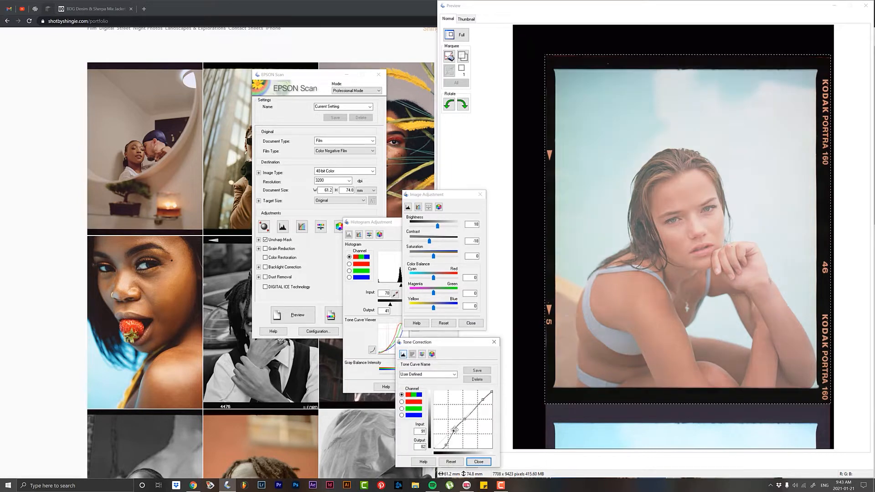
left_click_drag(445, 444, 487, 395)
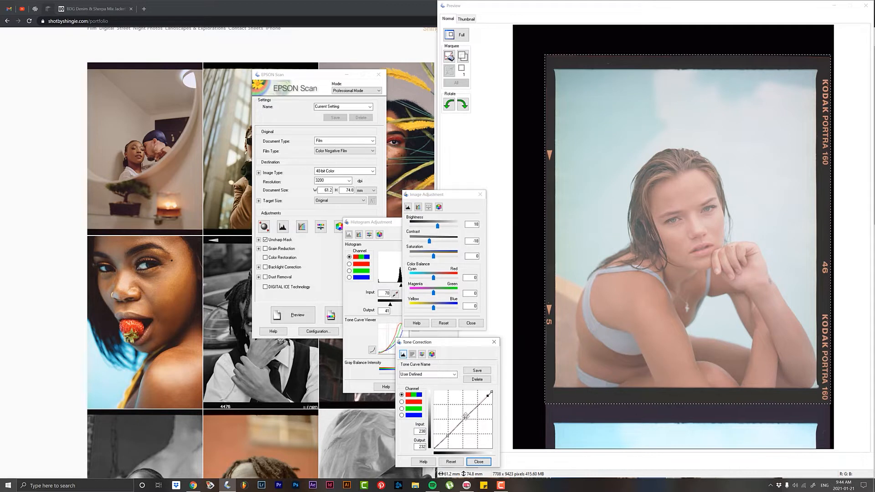
left_click_drag(465, 417, 471, 410)
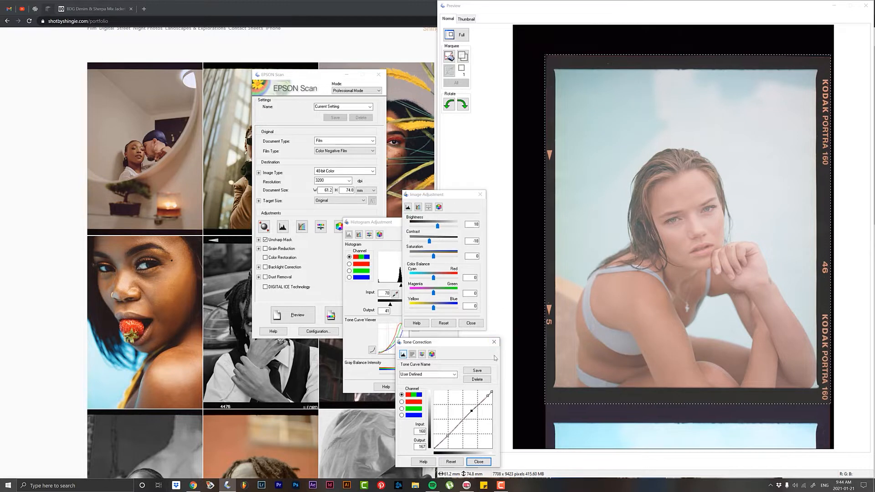
left_click(477, 371)
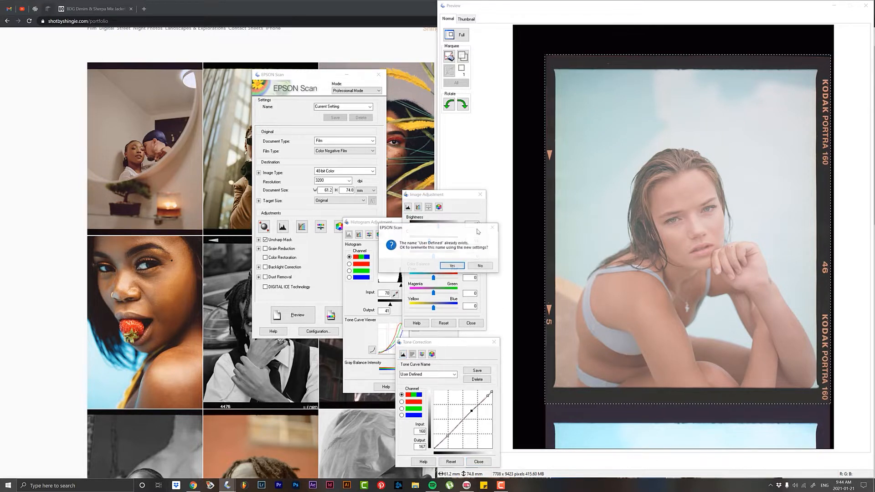
left_click(452, 266)
- Set the scan's brightness to 24 and the histogram's input shadow to 79 and gamma to 1.10
left_click_drag(437, 226, 439, 228)
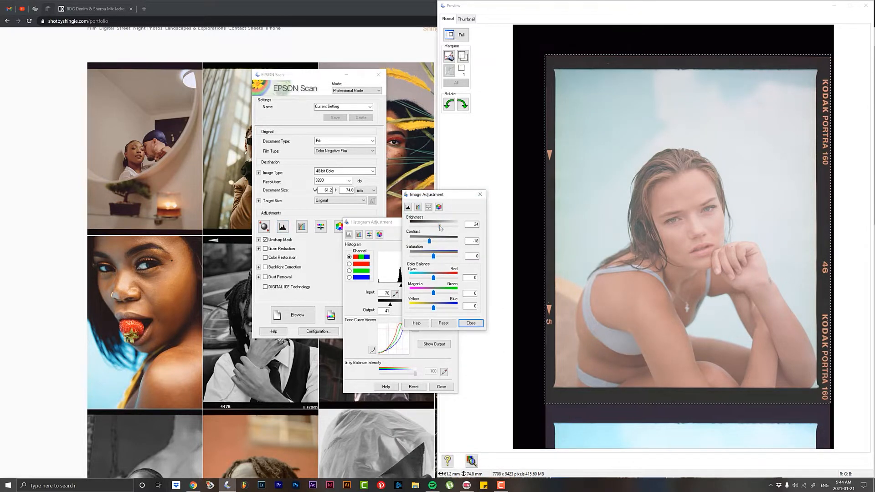
left_click(480, 195)
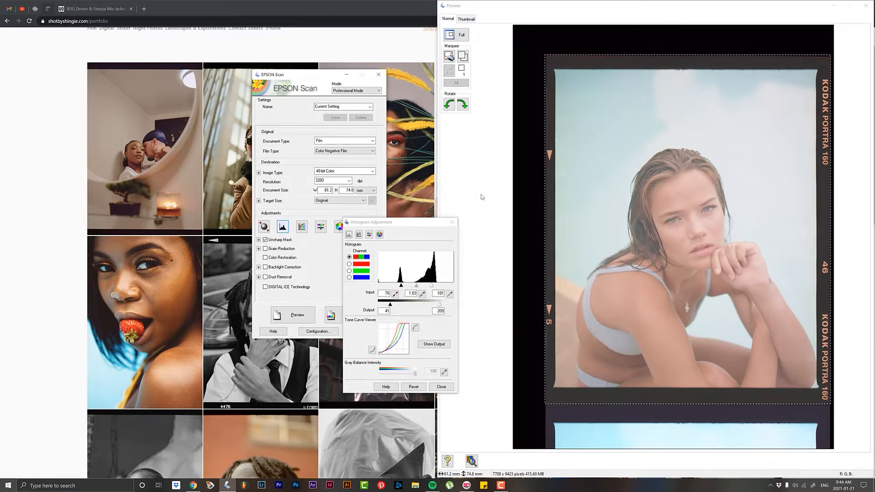
left_click_drag(415, 285, 403, 286)
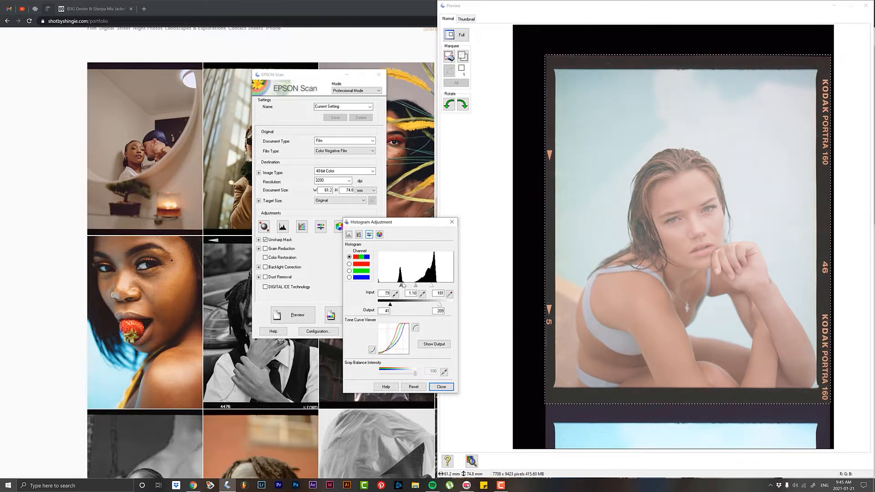
left_click(441, 386)
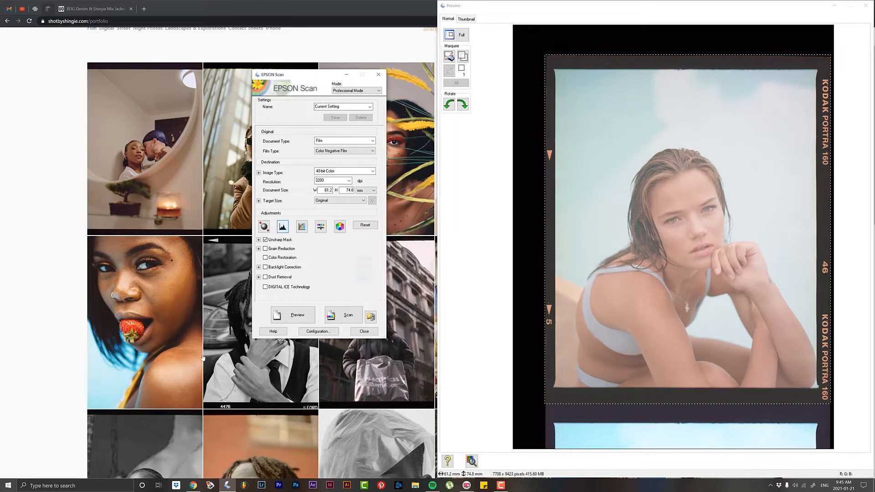
- Scan the selected film frame with the current adjustments
left_click(339, 312)
left_click(36, 170)
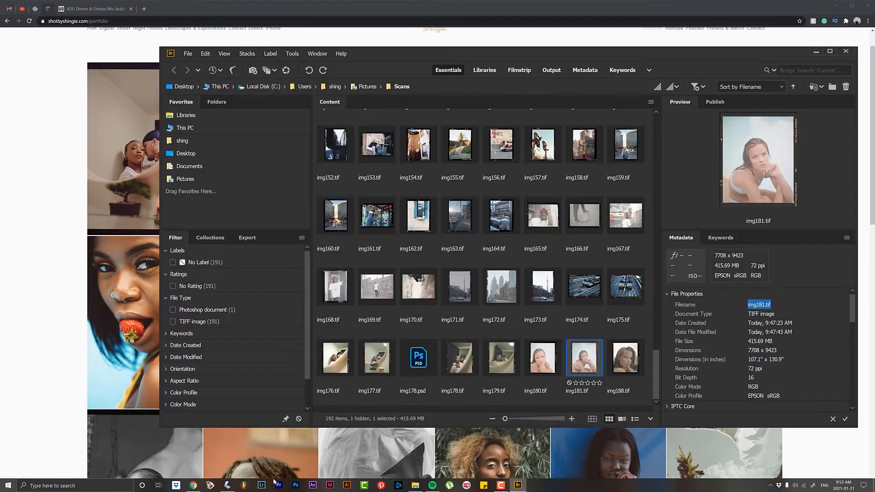
- Open the scanned file img181.tif from the Scans folder in Camera Raw
right_click(588, 362)
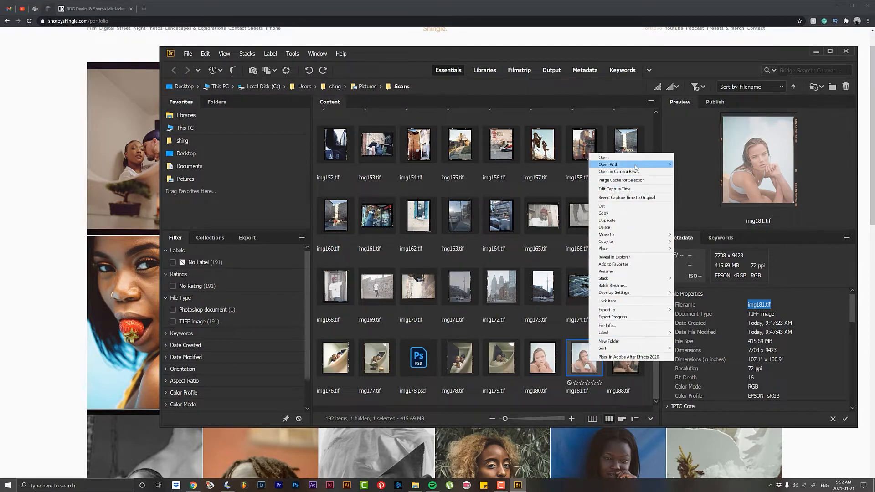
mouse_move(639, 167)
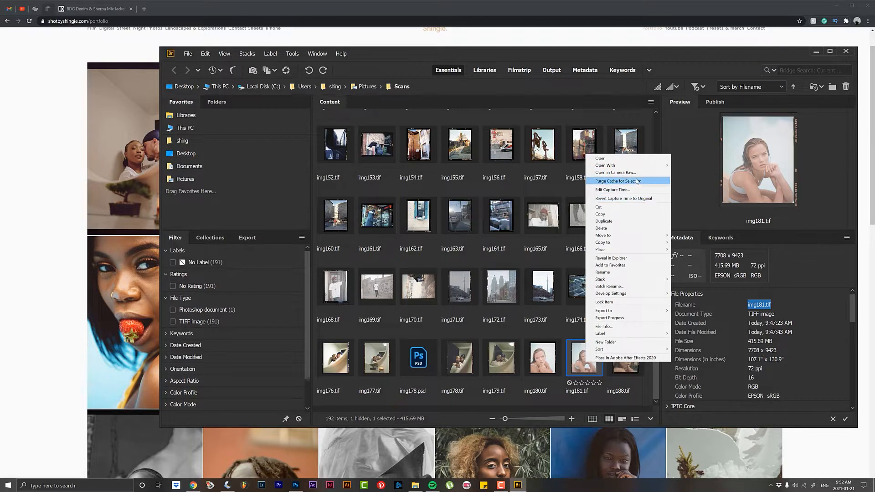
left_click(639, 172)
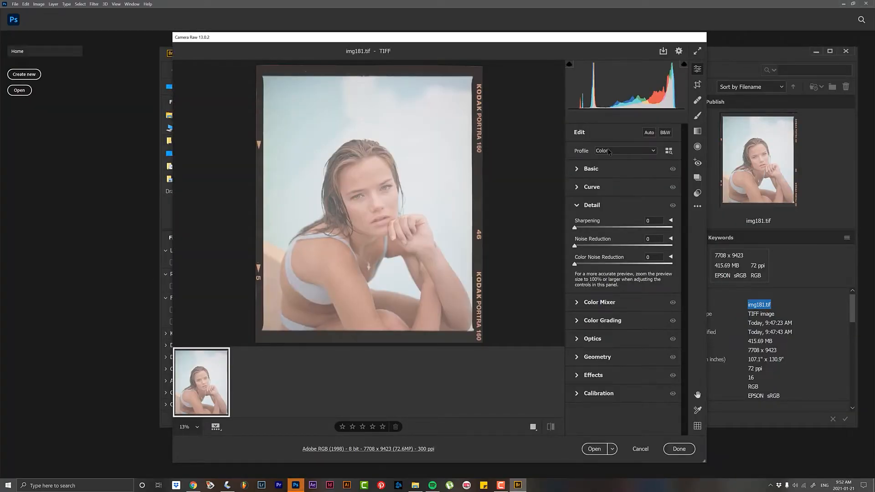
- Set the Basic tones to Contrast +14, Highlights -6, Shadows -8, Whites -1 and Blacks -29
left_click(612, 169)
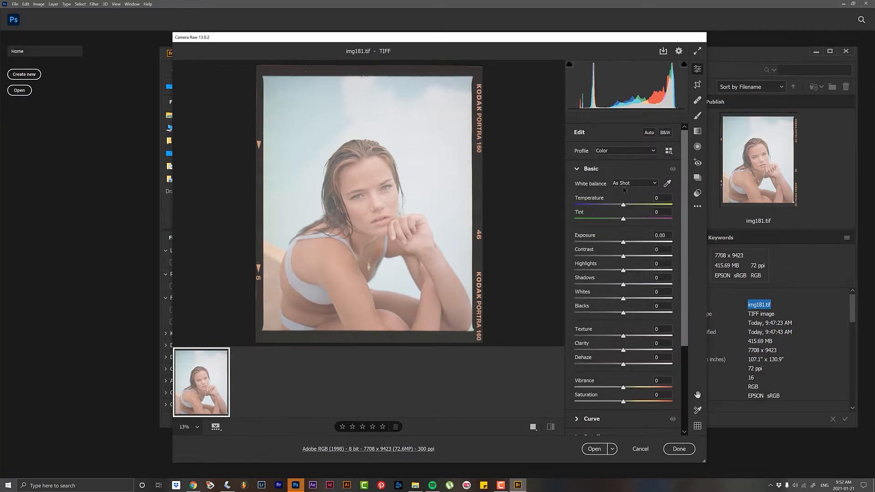
left_click_drag(623, 256, 620, 273)
left_click_drag(622, 312, 608, 313)
mouse_move(623, 284)
left_mouse_down()
mouse_move(600, 288)
mouse_move(624, 301)
left_mouse_up()
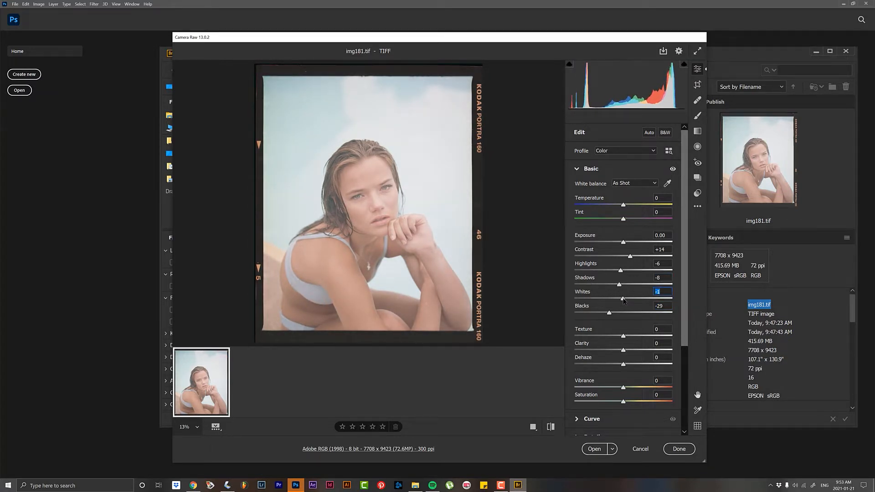
- Set Dehaze to +20 and deepen the tones to Shadows -19, Blacks -47 and Highlights -11
left_click_drag(623, 364, 633, 365)
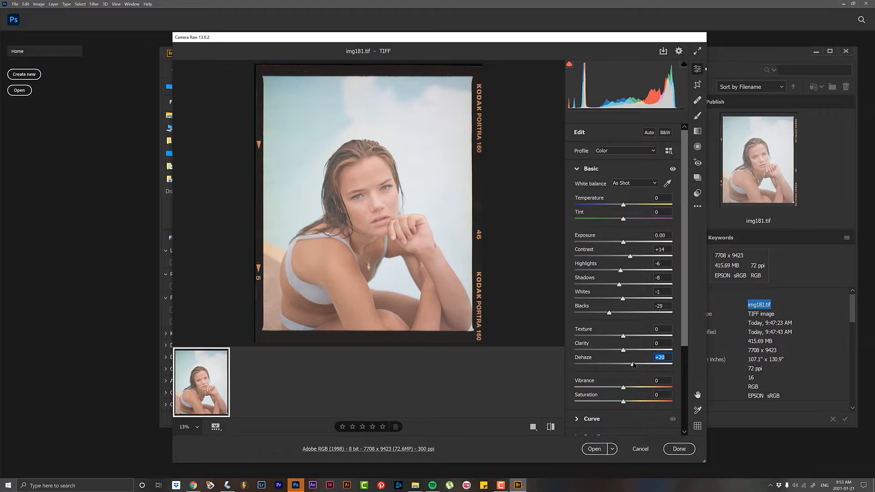
left_click_drag(618, 285, 600, 320)
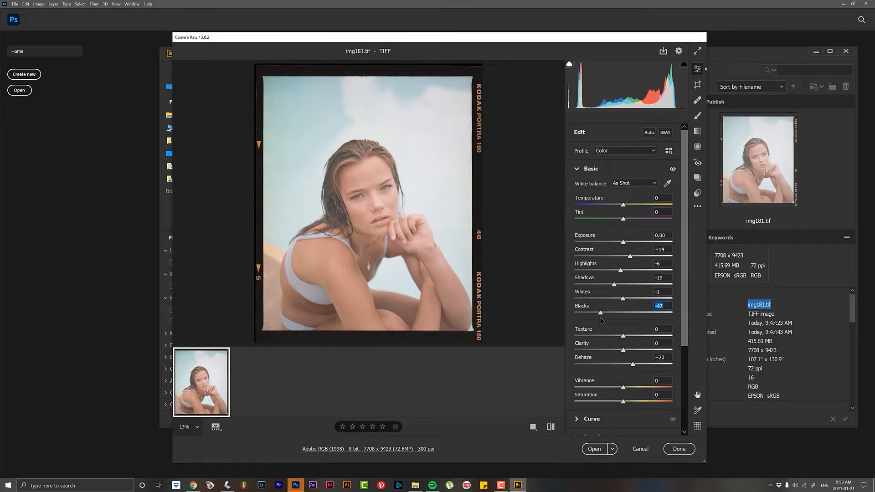
left_click_drag(612, 271, 620, 273)
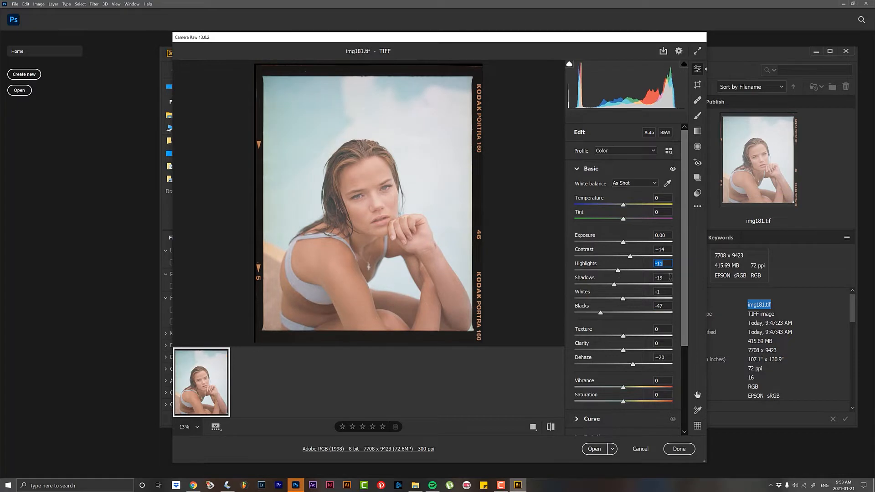
- Adjust the parametric curve to Lights +3, Darks -7 and Shadows +5
scroll(669, 277, "down", 5)
left_click(580, 334)
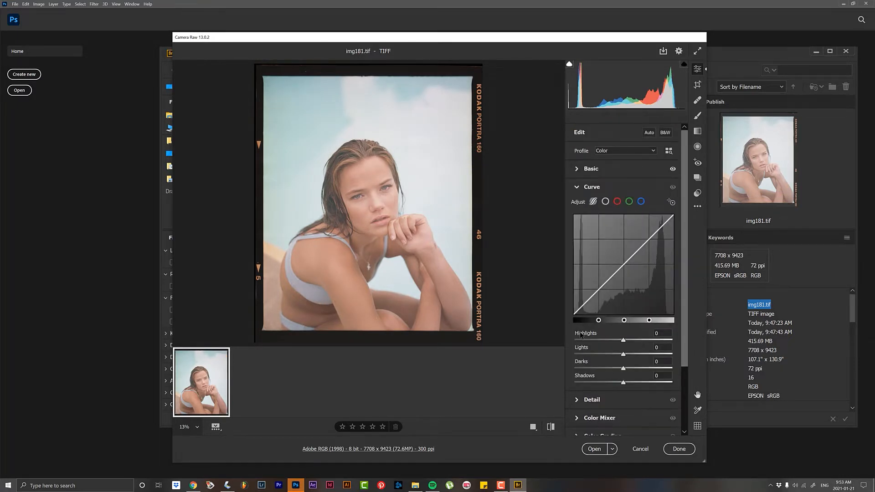
left_click_drag(623, 354, 620, 384)
mouse_move(624, 368)
left_mouse_down()
mouse_move(613, 374)
mouse_move(635, 384)
mouse_move(606, 371)
mouse_move(620, 370)
left_mouse_up()
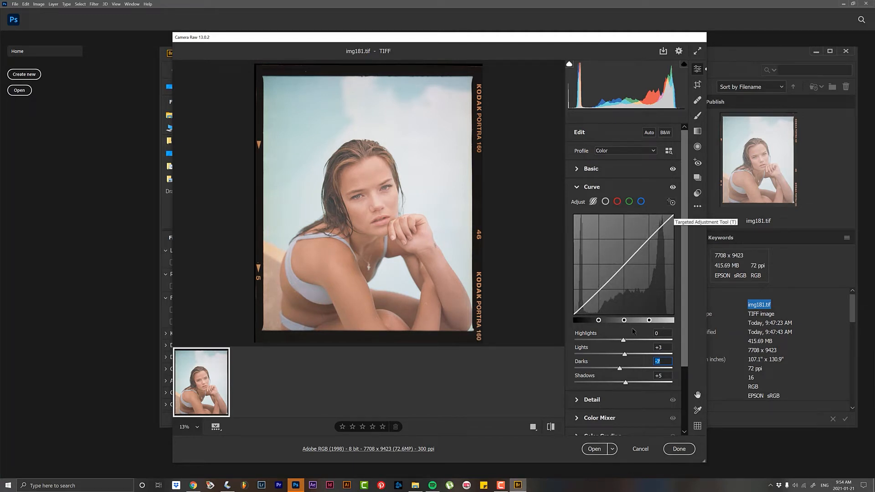
- Use the Targeted Adjustment Tool on the woman's face and chest to bring the curve to Lights -3 and Darks -17
left_click(671, 201)
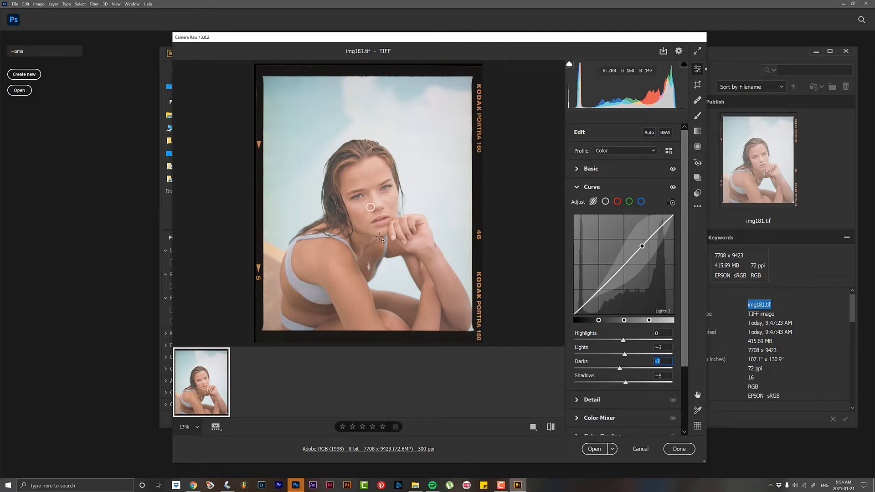
left_click_drag(370, 208, 371, 213)
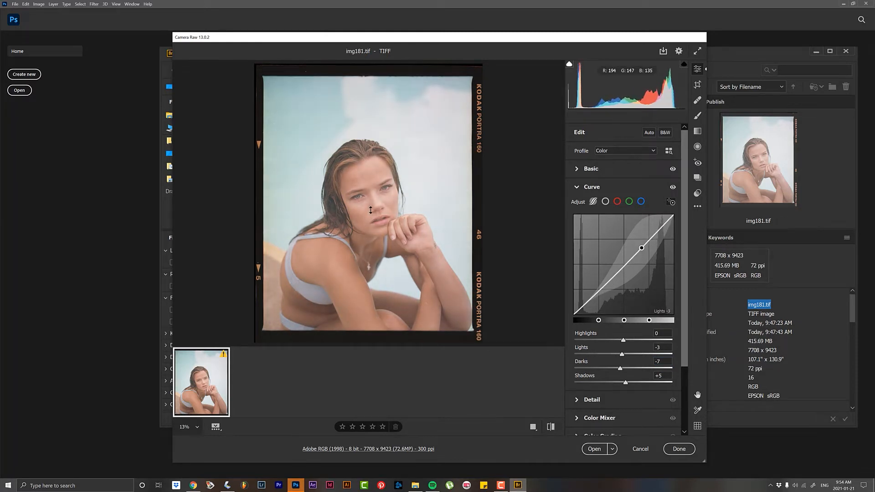
left_click_drag(374, 268, 376, 258)
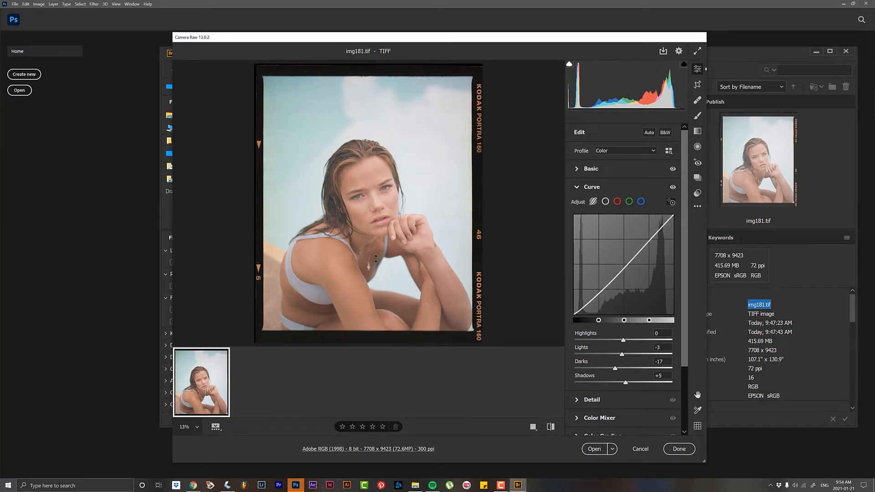
- Apply a small amount of sharpening to the image and return to the Basic adjustments
left_click(632, 390)
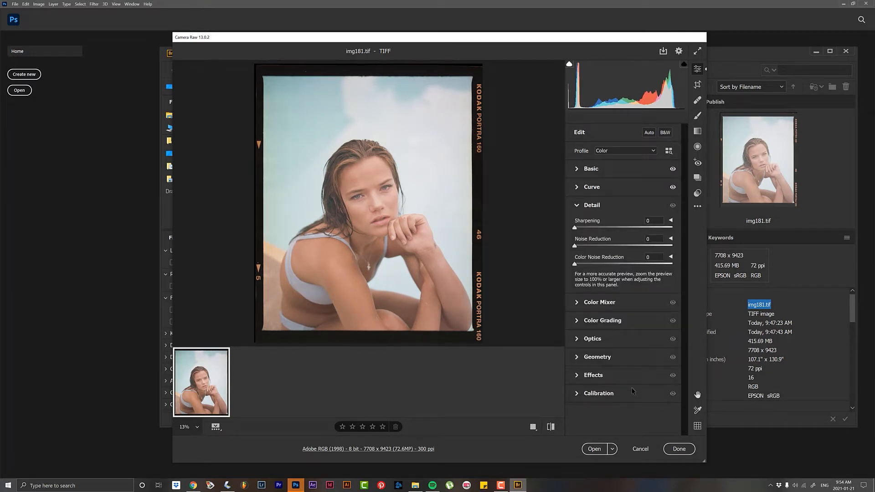
left_click_drag(574, 227, 583, 227)
key("ctrl+1")
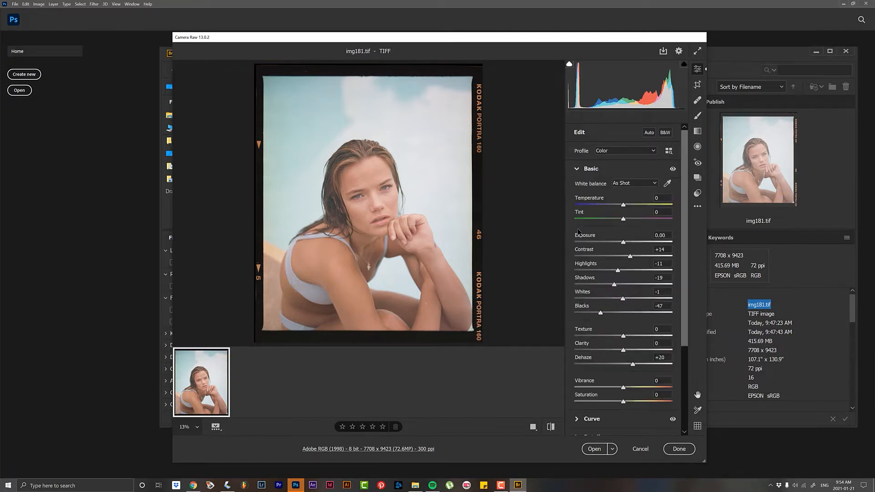
left_click(622, 241)
mouse_move(623, 242)
left_mouse_down()
mouse_move(613, 243)
mouse_move(624, 246)
left_mouse_up()
left_click(624, 246)
double_click(623, 246)
- Set Whites to +17 and open the adjusted scan in Photoshop
left_click(624, 298)
mouse_move(624, 299)
left_mouse_down()
mouse_move(612, 299)
mouse_move(632, 300)
left_mouse_up()
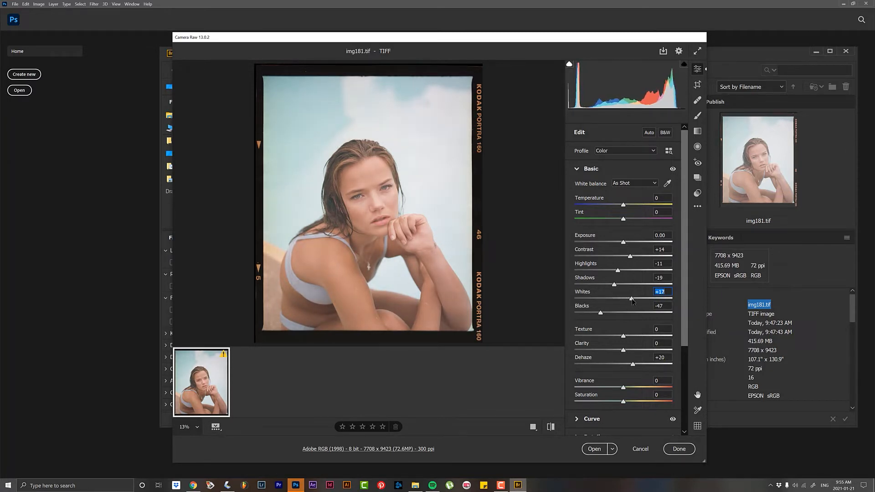
left_click(593, 449)
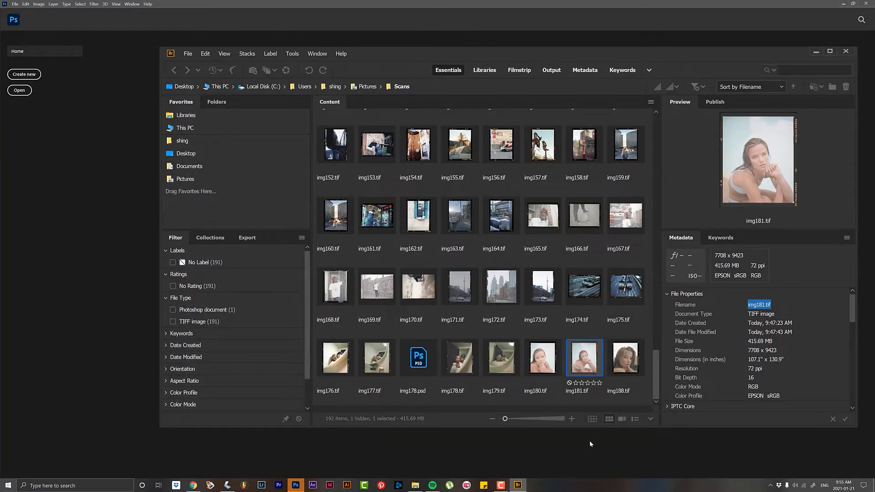
left_click(299, 484)
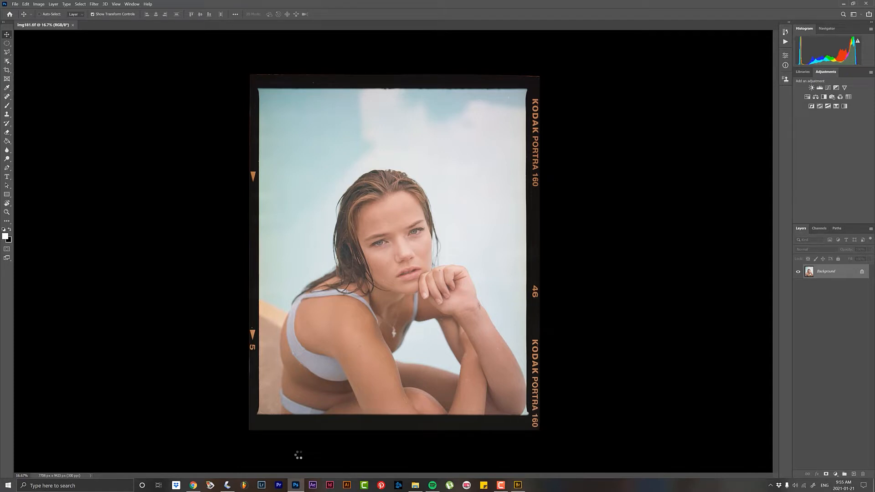
- Add a Levels adjustment layer above the background and set its blend mode to Luminosity
left_click(835, 473)
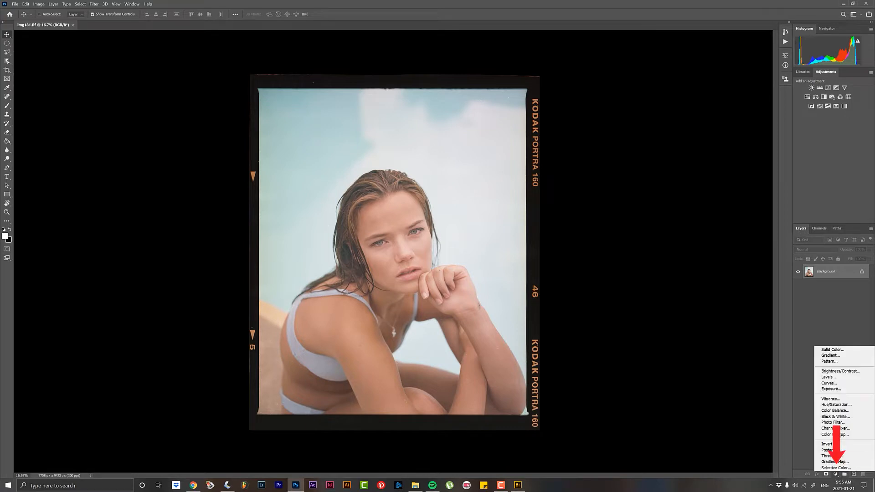
left_click(840, 378)
left_click(835, 250)
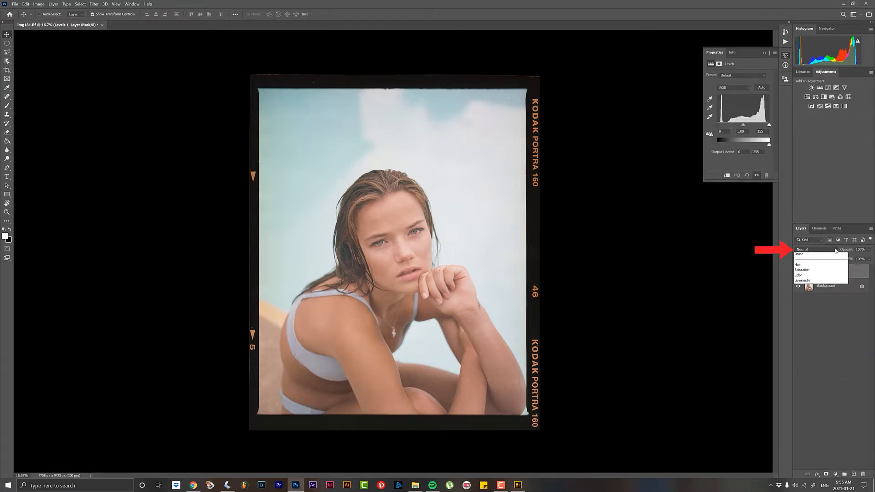
left_click(813, 420)
- Set the red channel's input levels to about 15, 1.23 and 243 and slightly lower its output white point
left_click(731, 87)
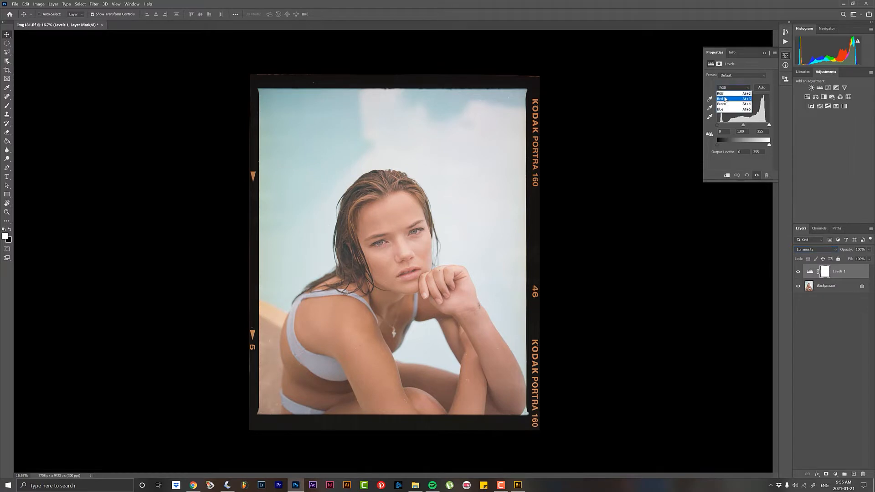
left_click_drag(743, 125, 766, 126)
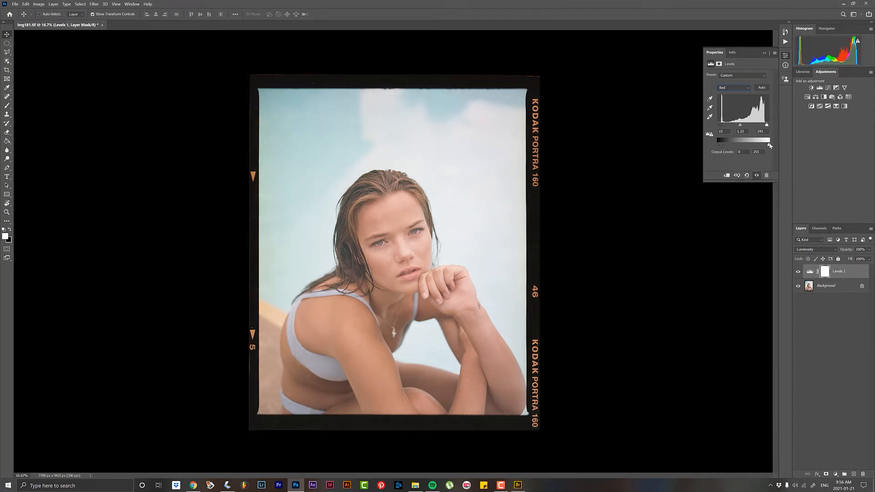
left_click_drag(769, 145, 766, 146)
- Set the green channel's input levels to about 12, 1.06 and 255 and raise its output black point to about 16
left_click(734, 89)
left_click(733, 102)
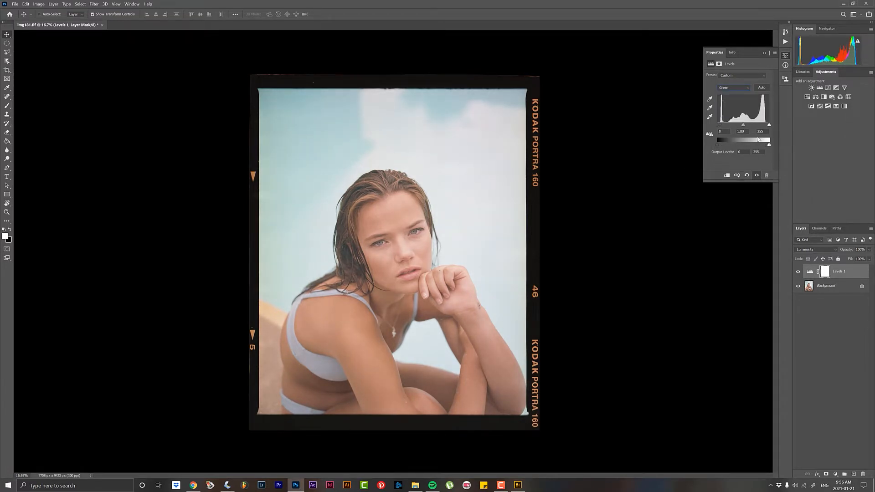
left_click_drag(742, 126, 743, 126)
left_click_drag(719, 126, 721, 145)
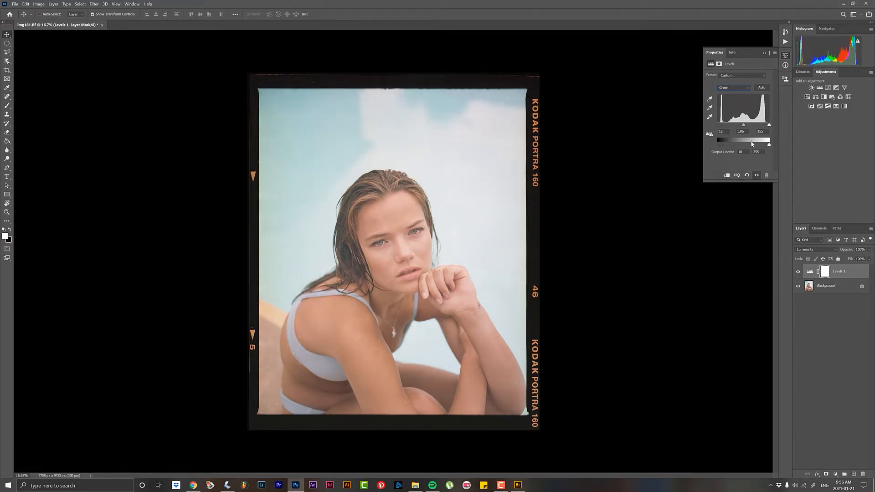
- Set the blue channel's input levels to about 22, 0.58 and 255, raise its output black point and lower its output white to about 156
left_click(721, 88)
left_click(729, 111)
left_click_drag(752, 124, 750, 150)
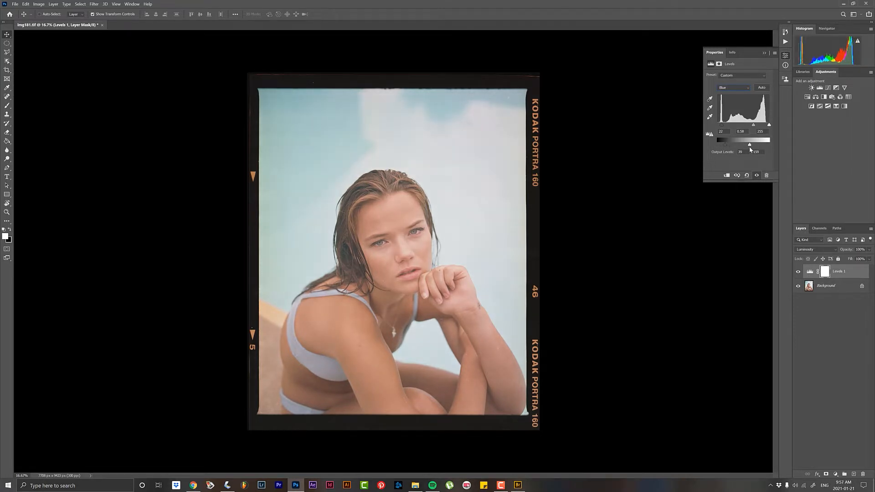
- Compare the image with and without the Levels adjustment
left_click(820, 315)
left_click(801, 270)
left_click(803, 270)
left_click(797, 272)
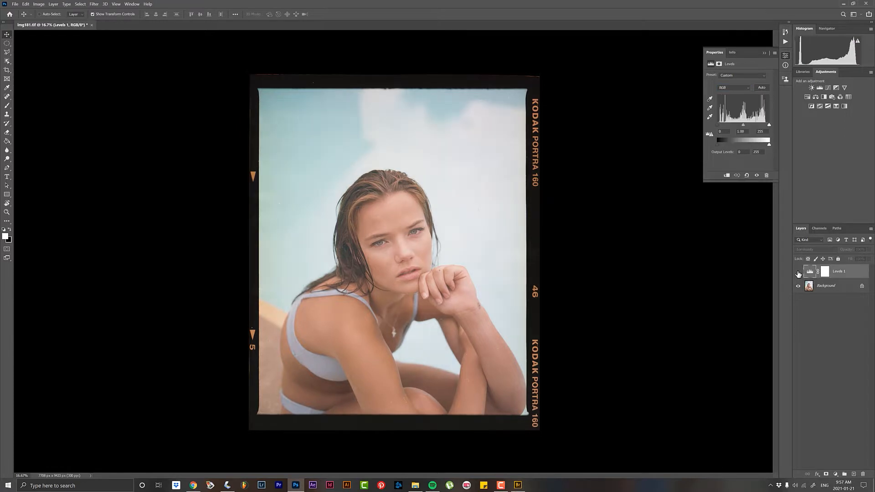
left_click(798, 272)
left_click(798, 272)
left_click(798, 272)
left_click(797, 272)
left_click(798, 272)
left_click(835, 370)
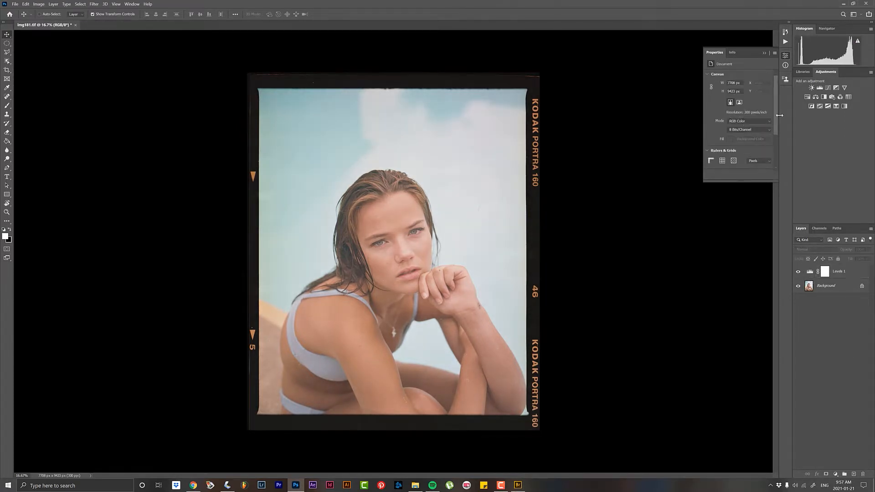
- Add a Selective Color adjustment above the Levels layer, slightly raising Black and lowering Yellow in its Blacks
left_click(814, 274)
left_click(835, 474)
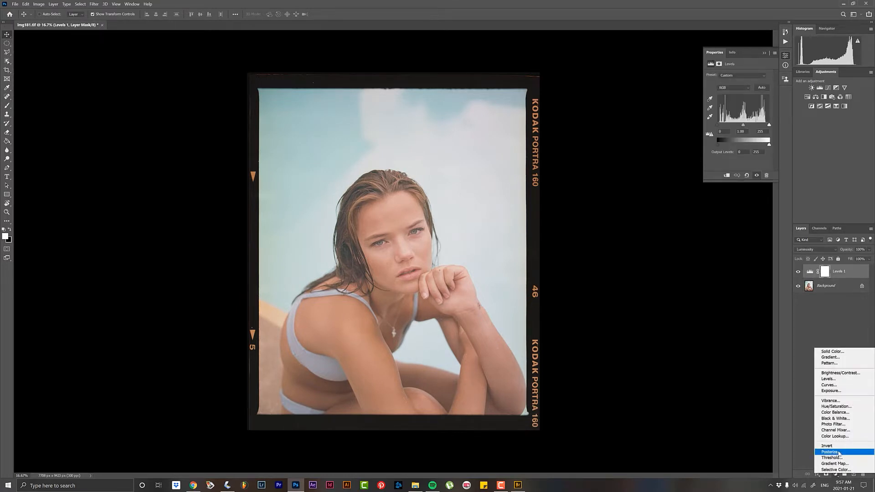
left_click(844, 470)
left_click(733, 83)
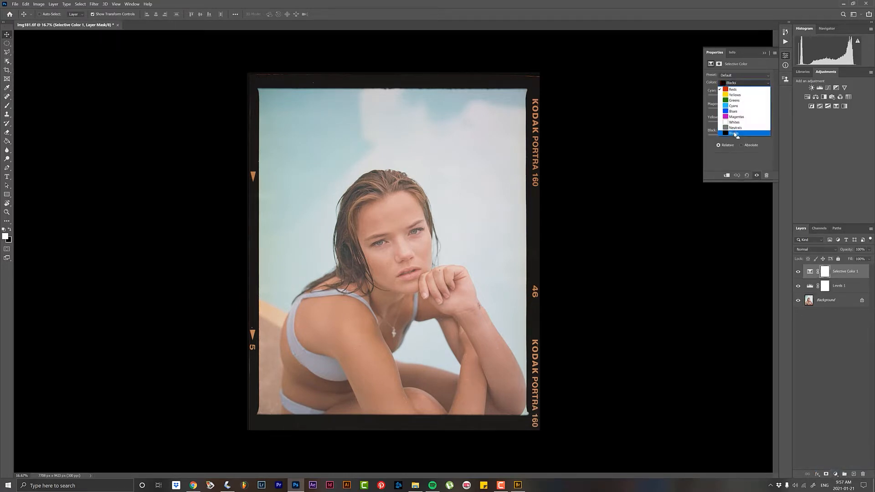
left_click(731, 135)
left_click_drag(737, 137, 734, 123)
- In the Selective Color Neutrals, raise Black by about 3% and fine-tune the Yellow, Cyan and Magenta amounts
left_click(732, 85)
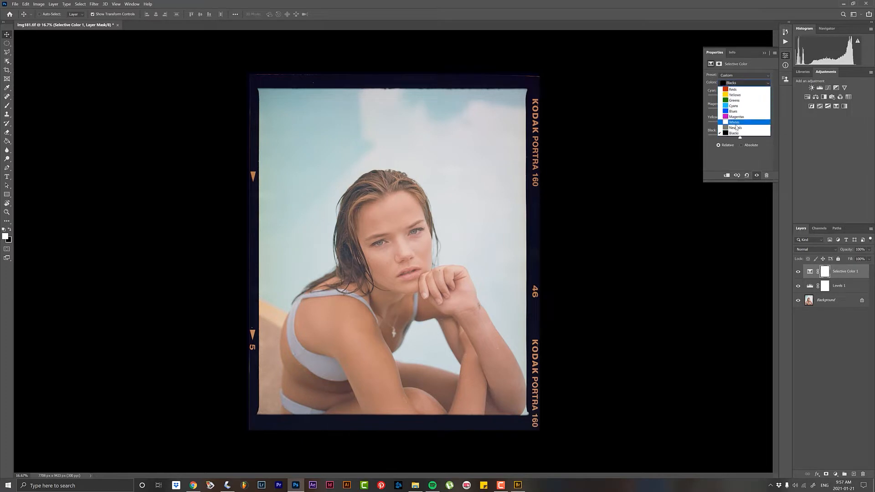
left_click(737, 122)
left_click_drag(737, 137, 739, 139)
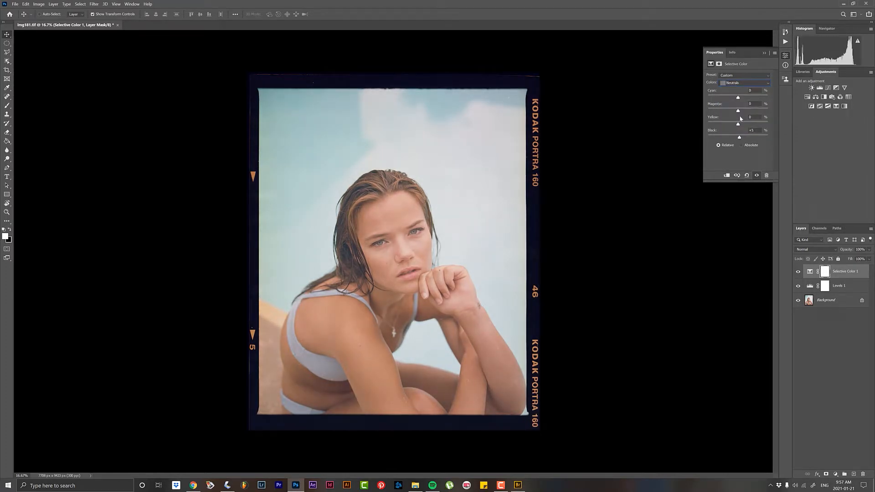
left_click_drag(738, 125, 735, 130)
left_click_drag(739, 98, 737, 112)
- In the Selective Color Whites, set Cyan to about +50% and Black to about -12%
left_click(745, 82)
left_click(740, 119)
left_click_drag(728, 99, 753, 98)
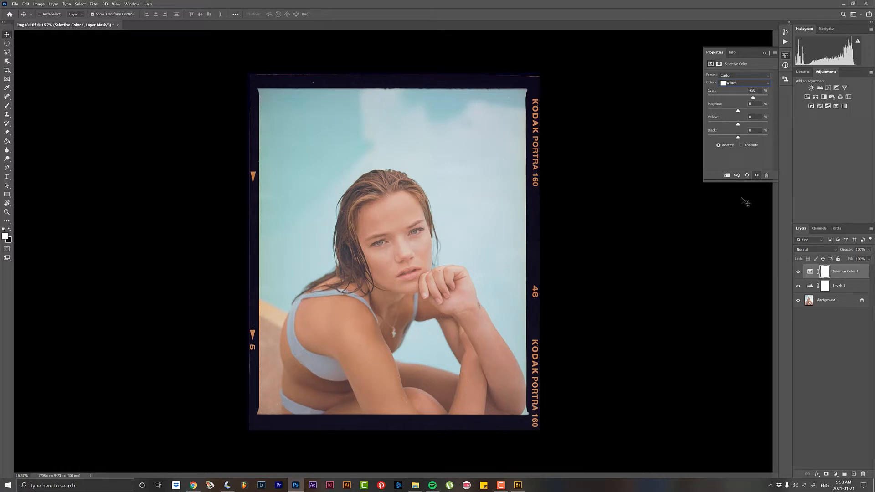
left_click_drag(738, 138, 734, 138)
- Compare the image with and without the Selective Color adjustment and review the settings of both adjustment layers
left_click(854, 286)
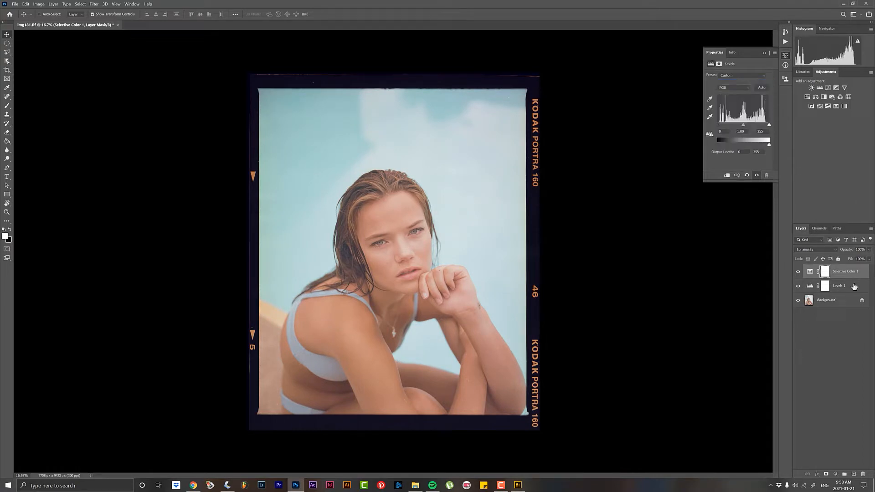
left_click(798, 272)
left_click(798, 272)
left_click(798, 272)
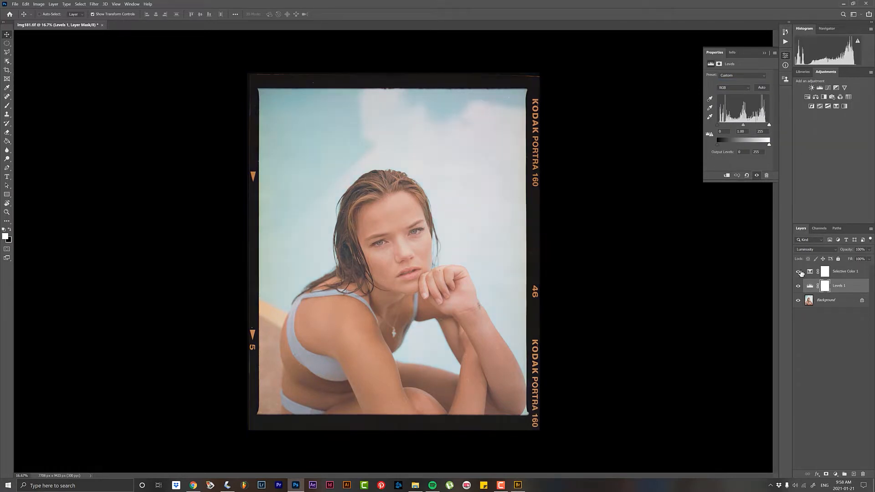
left_click(798, 272)
left_click(798, 272)
left_click(799, 272)
left_click(859, 276)
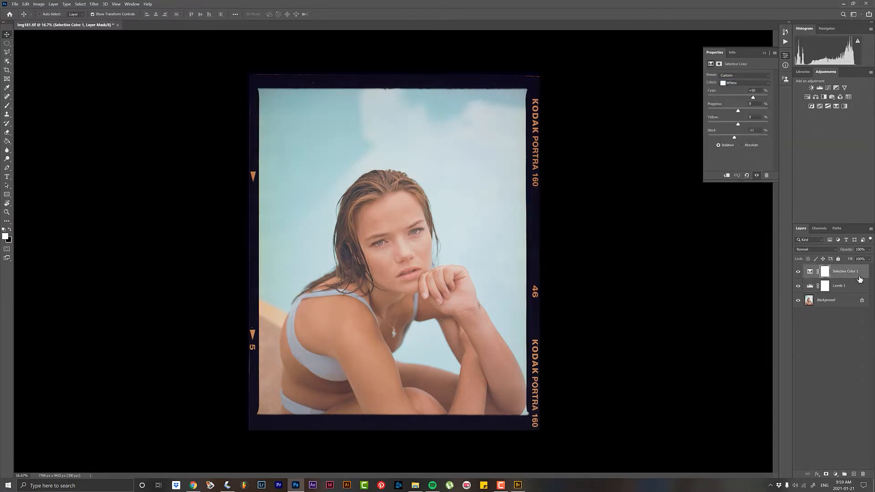
left_click(860, 285)
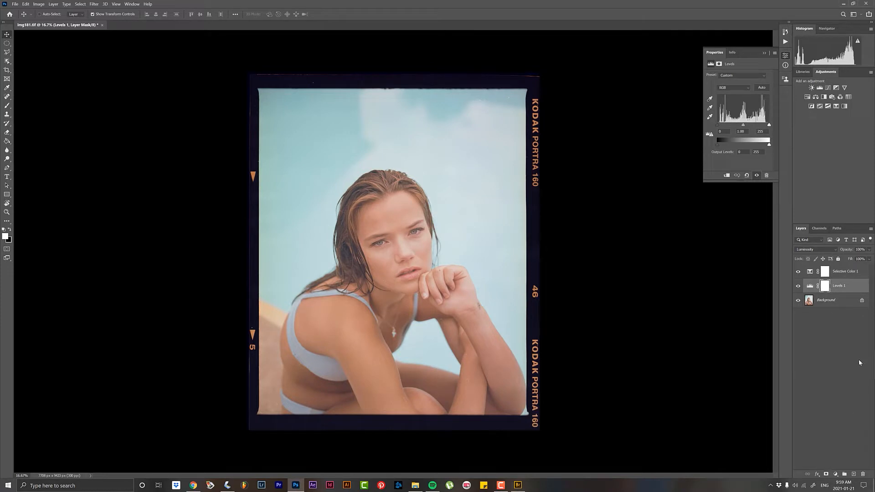
left_click(854, 273)
left_click(852, 286)
left_click(861, 274)
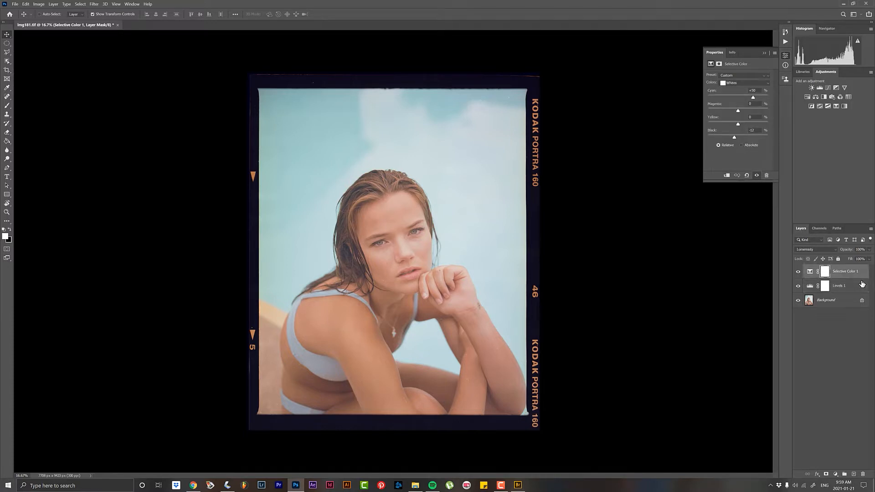
- Group the Levels and Selective Color adjustment layers
left_click(853, 287)
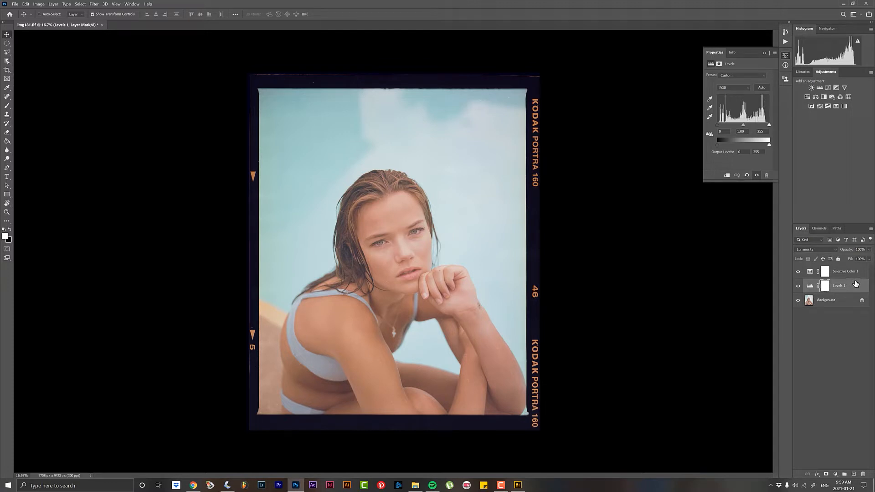
left_click(855, 272, "shift")
key("ctrl+g")
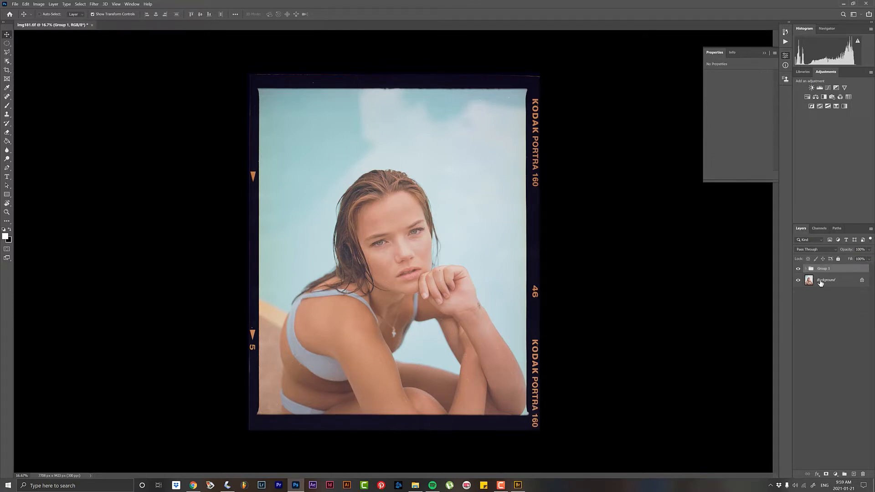
- Add a Color Balance adjustment above the group, setting its Midtones to about -6 magenta-green and -11 yellow-blue and fine-tuning cyan-red
left_click(825, 316)
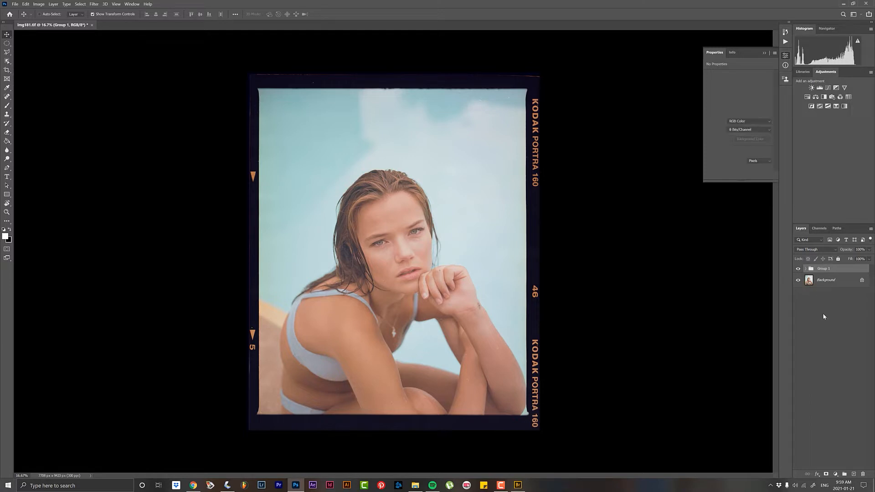
left_click(835, 474)
left_click(849, 415)
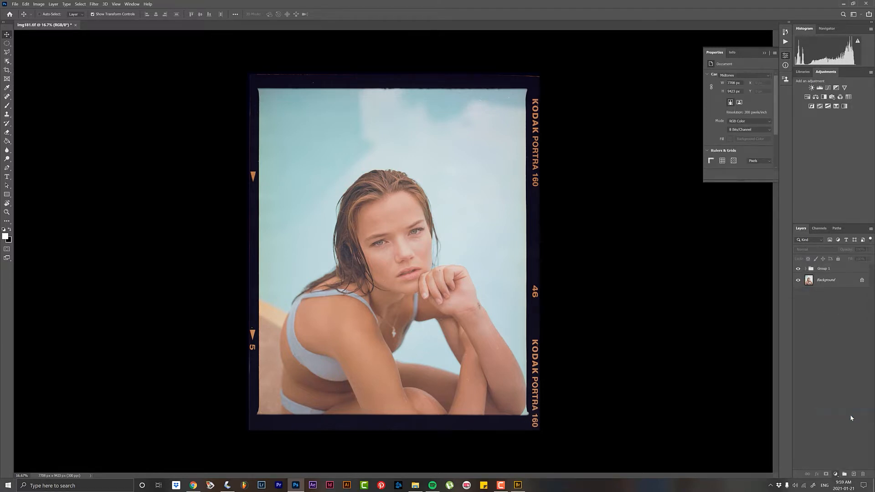
left_click_drag(729, 113, 728, 117)
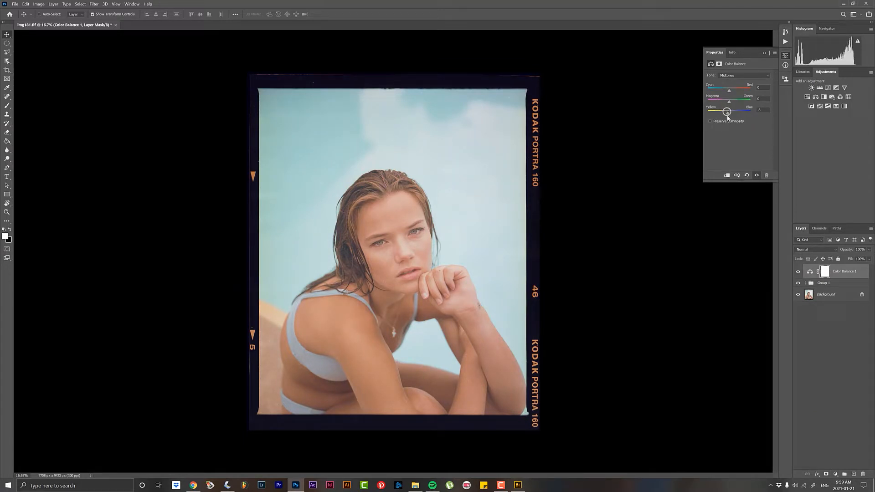
left_click_drag(728, 114, 726, 115)
left_click_drag(727, 117, 730, 121)
left_click_drag(729, 92, 731, 95)
left_click_drag(728, 93, 727, 114)
- Shift the Color Balance Shadows slightly toward cyan and fine-tune their magenta-green and yellow-blue balance
left_click(739, 74)
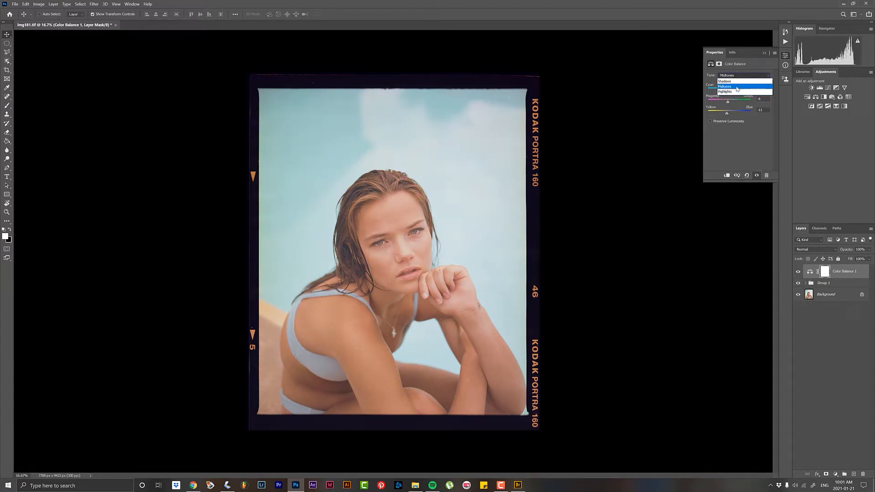
left_click(731, 82)
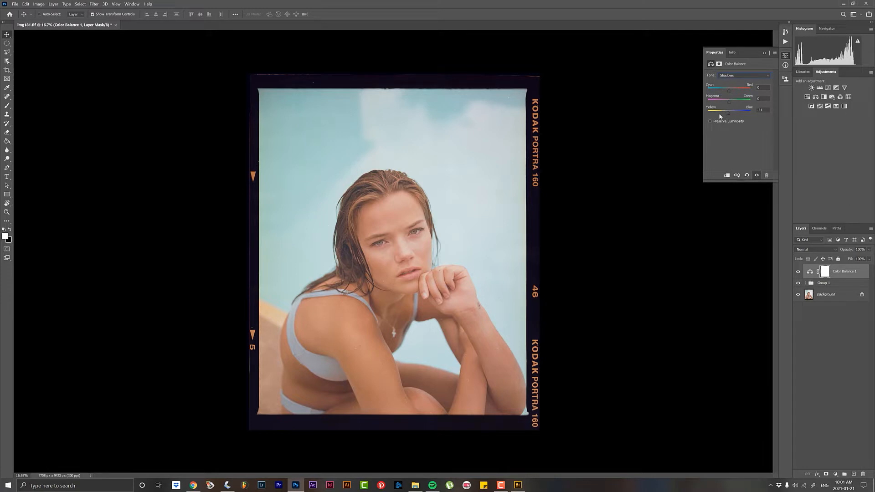
mouse_move(720, 116)
left_mouse_down()
mouse_move(730, 115)
mouse_move(729, 104)
left_mouse_up()
left_click_drag(735, 91, 726, 91)
- Set the Color Balance Highlights to about +2 cyan-red, -8 magenta-green and -14 yellow-blue, and compare the image without the adjustment
left_click(734, 76)
left_click(735, 92)
left_click_drag(728, 90, 726, 115)
left_click_drag(726, 92, 730, 96)
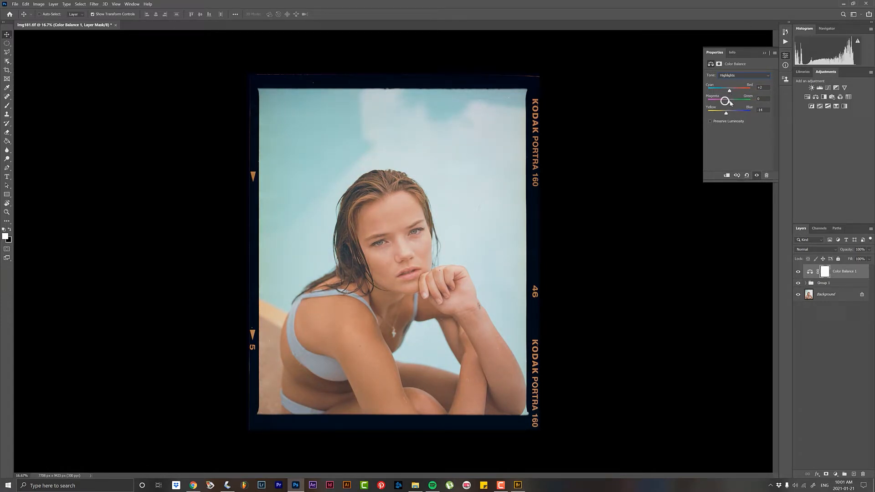
left_click_drag(728, 102, 728, 106)
left_click(797, 272)
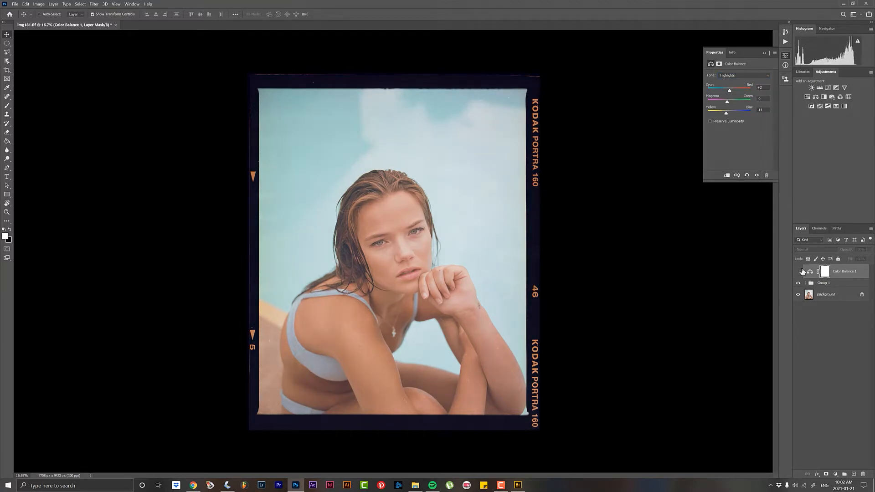
left_click(798, 272)
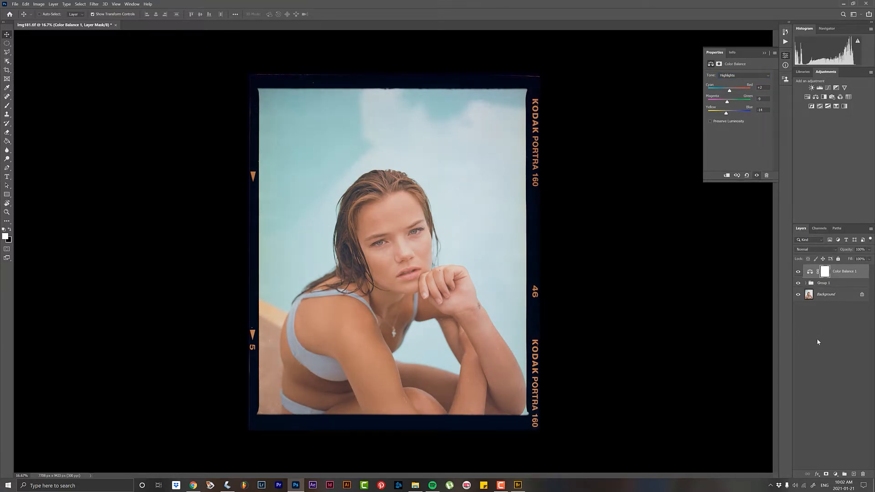
- Add a second Selective Color adjustment on top, fine-tune the Yellow, Cyan and Black amounts of its Blacks, and compare the effect
left_click(835, 474)
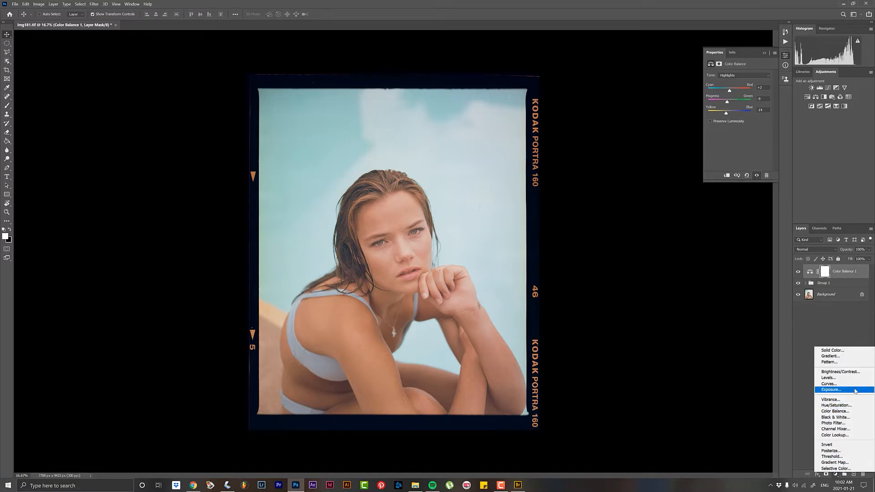
left_click(845, 468)
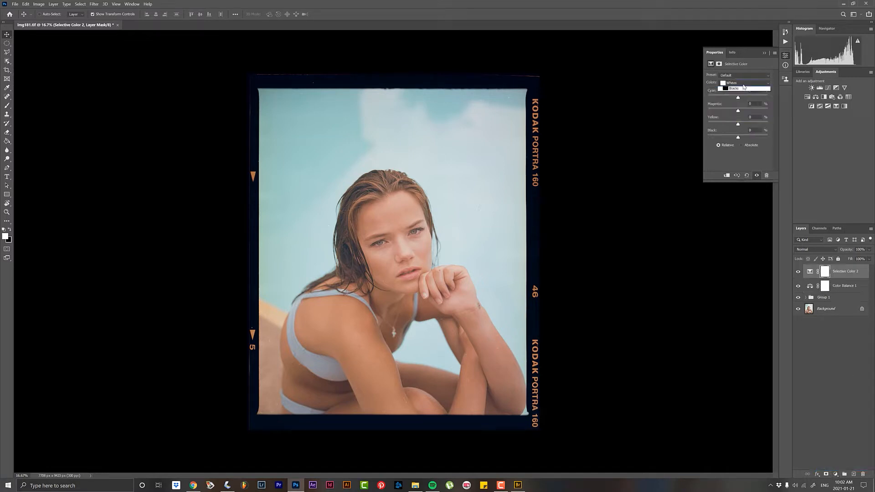
left_click(742, 83)
left_click(739, 134)
left_click_drag(713, 117, 716, 93)
left_click_drag(713, 132, 714, 132)
left_click(798, 272)
left_click(797, 271)
left_click(797, 271)
left_click(797, 272)
- In the second Selective Color's Neutrals, raise Black by about 3%, fine-tune Yellow and Cyan, and compare the effect
left_click(740, 83)
left_click(736, 136)
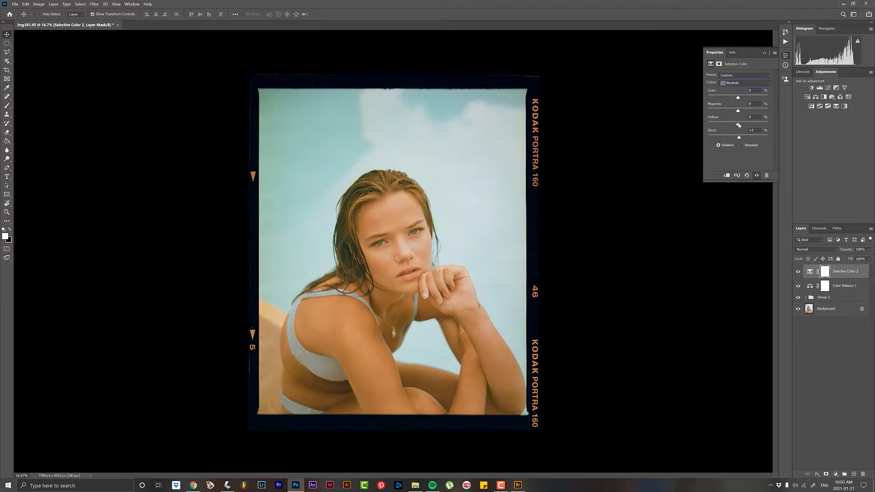
left_click_drag(738, 125, 737, 125)
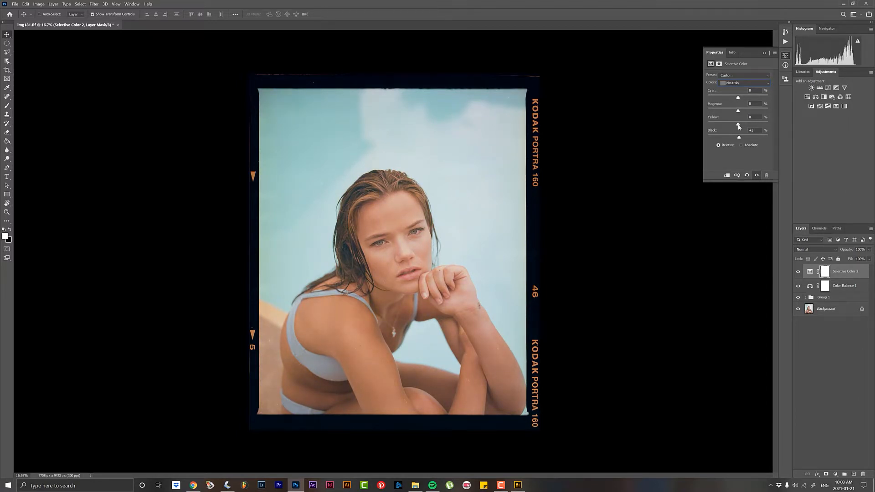
left_click_drag(739, 97, 738, 100)
left_click(798, 271)
left_click(798, 272)
left_click(797, 272)
left_click(798, 272)
- Fine-tune the ink amounts of a further tonal range in the second Selective Color adjustment
left_click(745, 82)
left_click(736, 135)
left_click_drag(749, 123, 735, 101)
- Group the Color Balance and second Selective Color layers as "Color" and compare the image with the group hidden
left_click(841, 286, "shift")
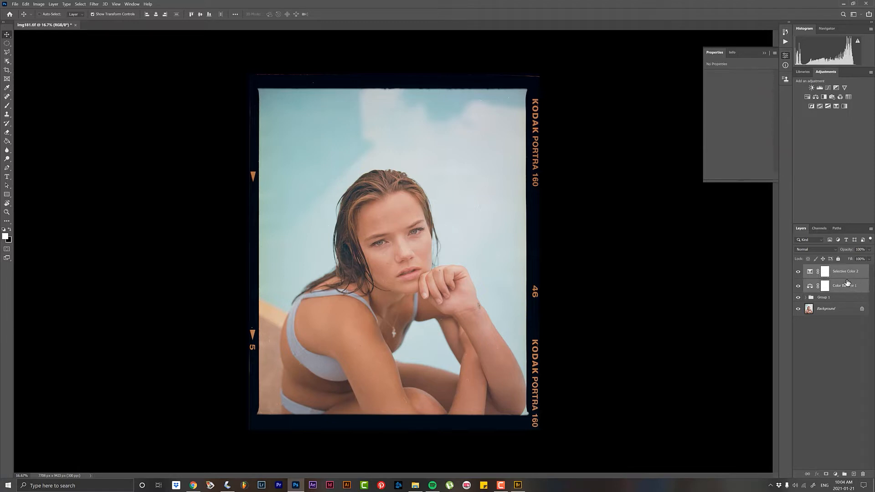
key("ctrl+g")
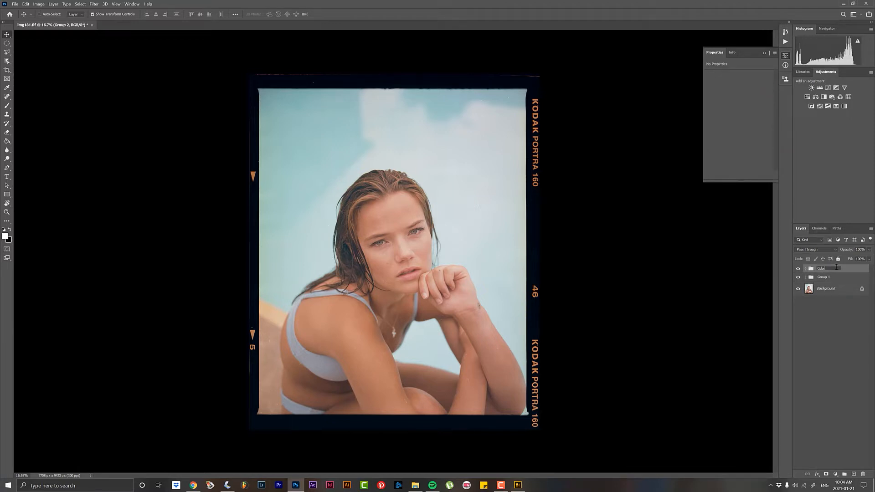
key("Return")
left_click(798, 269)
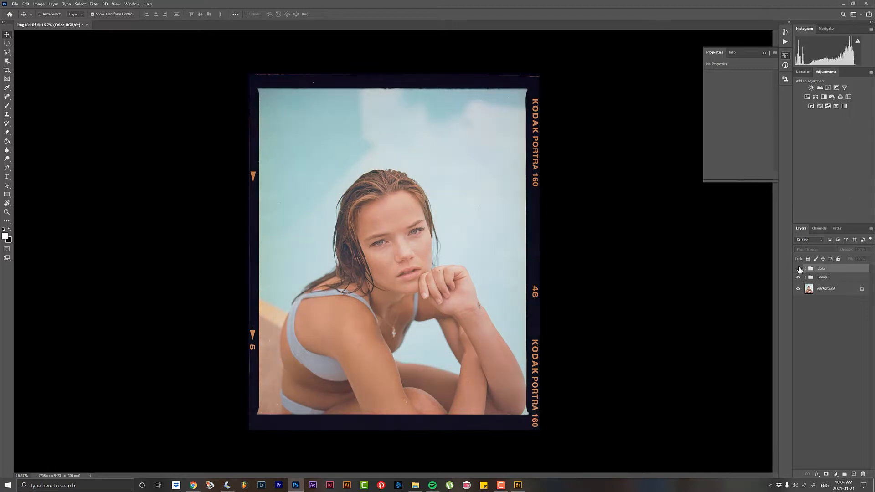
left_click(798, 269)
left_click(798, 269)
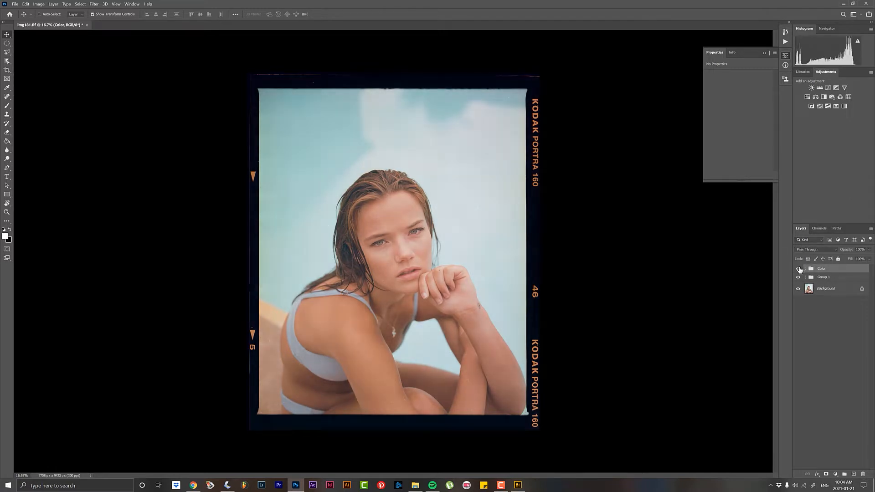
- Duplicate the Background layer and activate the Spot Healing Brush to inspect the copy up close for dust and scratches
left_click_drag(852, 294, 853, 474)
key("z")
mouse_move(438, 187)
left_mouse_down()
mouse_move(433, 170)
mouse_move(377, 166)
left_mouse_up()
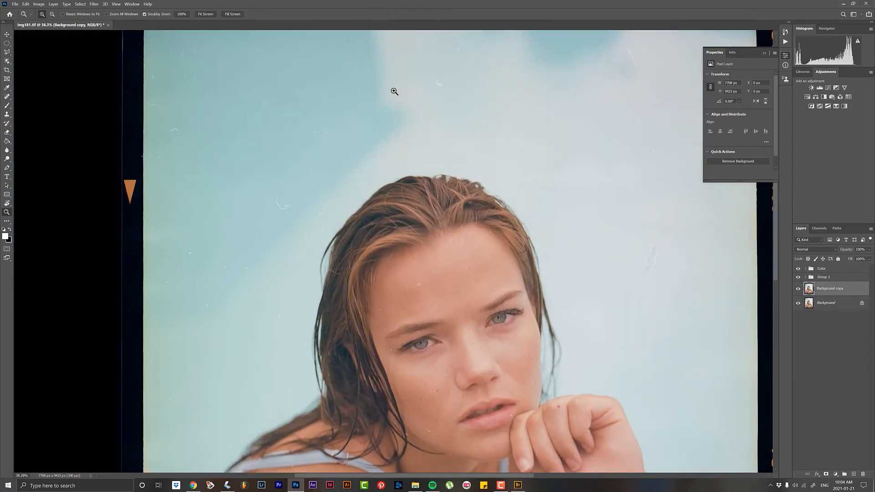
key("j")
left_click_drag(321, 239, 297, 142)
left_click_drag(256, 358, 303, 146)
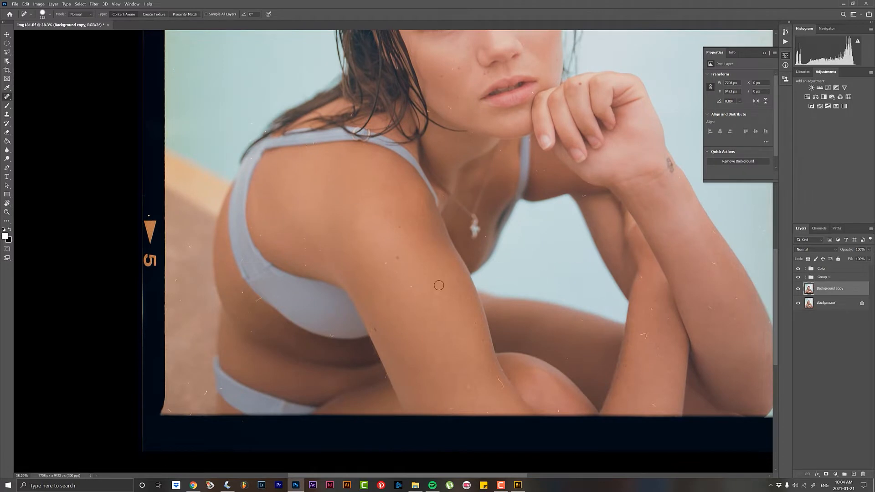
- Heal the dust specks on the tan wall, lower back and swimsuit in the photo's lower-left area
left_click_drag(316, 255, 359, 235)
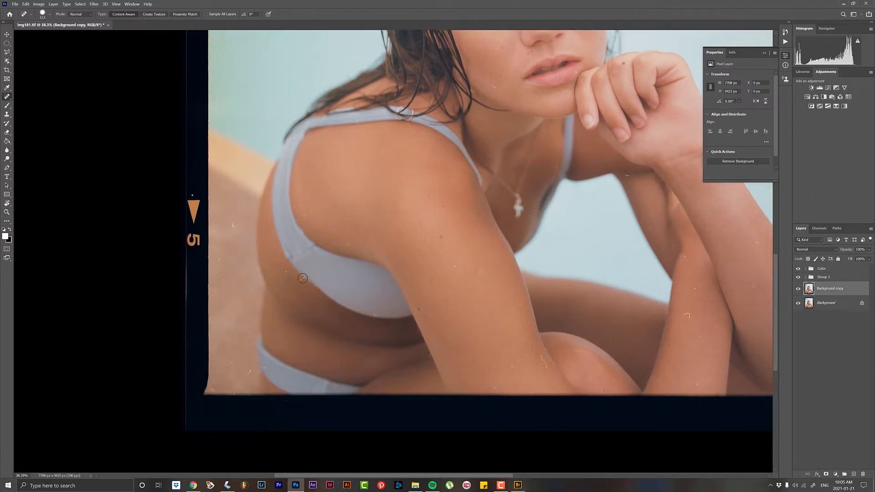
left_click_drag(230, 223, 232, 231)
left_click_drag(262, 195, 268, 194)
left_click_drag(223, 259, 221, 260)
left_click(287, 273)
left_click(249, 370)
left_click(215, 389)
left_click(373, 313)
- Resize the Spot Healing Brush and remove close-up specks on the back, the swimsuit's side band and the wall beside it
right_click(382, 246, "alt")
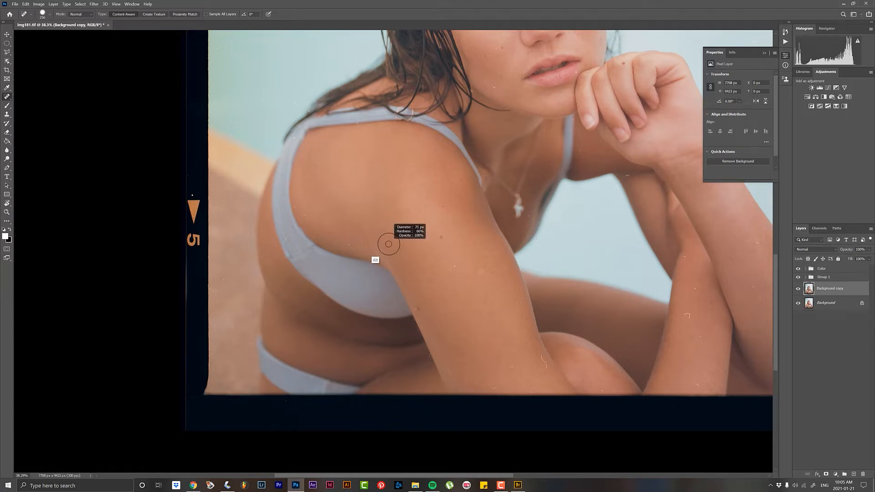
left_click(365, 246)
left_click(348, 245)
key("z")
left_click_drag(343, 237, 388, 238)
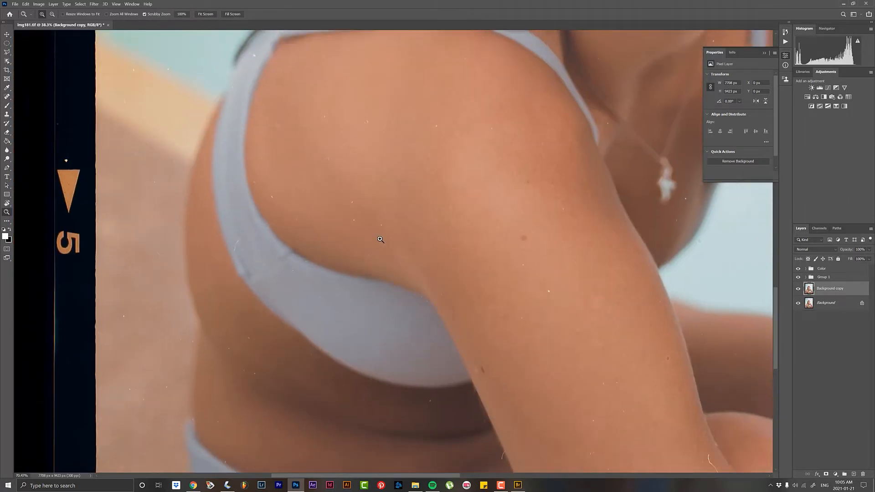
key("j")
left_click(270, 197)
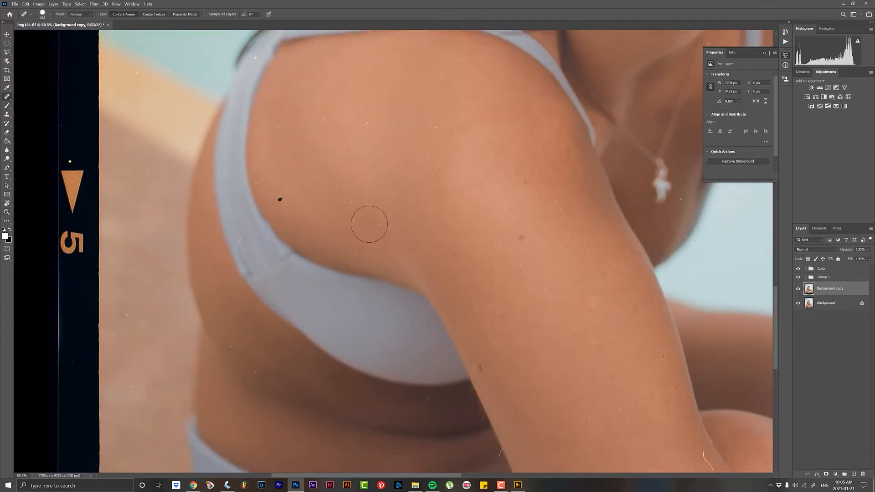
left_click(375, 223)
left_click(126, 315)
left_click_drag(237, 239, 235, 248)
- Heal the specks along the shoulder strap, the hair ends over the shoulder and the nearby wall edge
left_click_drag(168, 221, 200, 350)
left_click(288, 189)
left_click(399, 160)
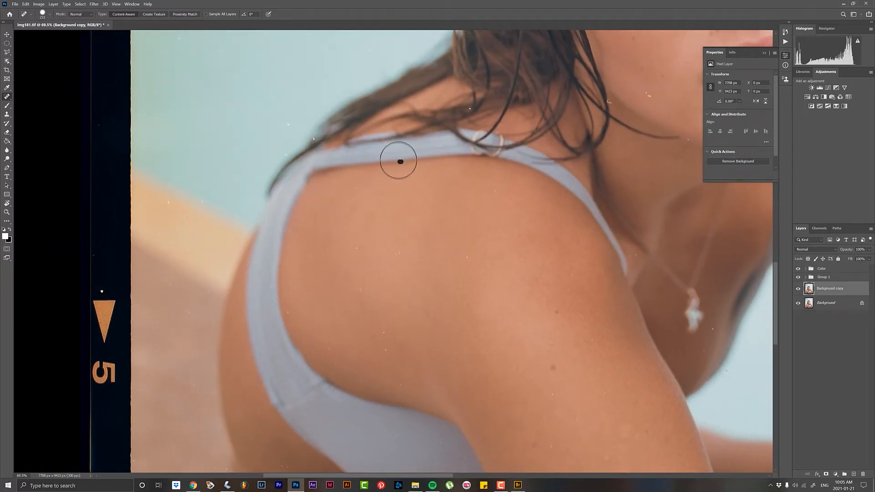
left_click_drag(279, 156, 221, 242)
left_click(234, 234)
left_click(264, 218)
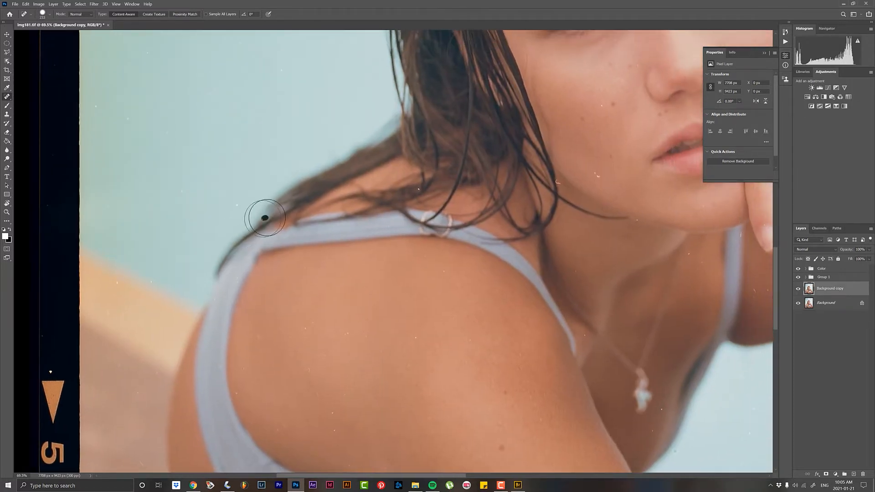
left_click(237, 205)
left_click(115, 284)
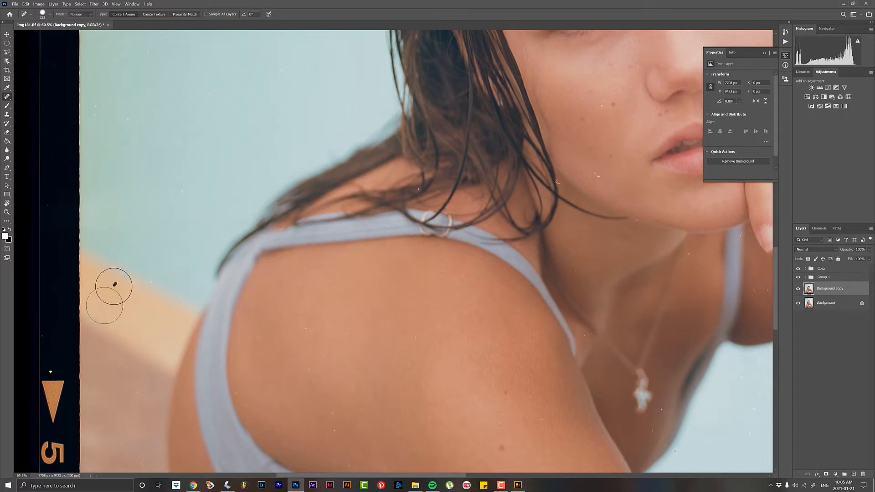
left_click(109, 315)
left_click(151, 285)
- Remove the dust specks from the blue background beside the long wet hair
left_click_drag(149, 259, 156, 391)
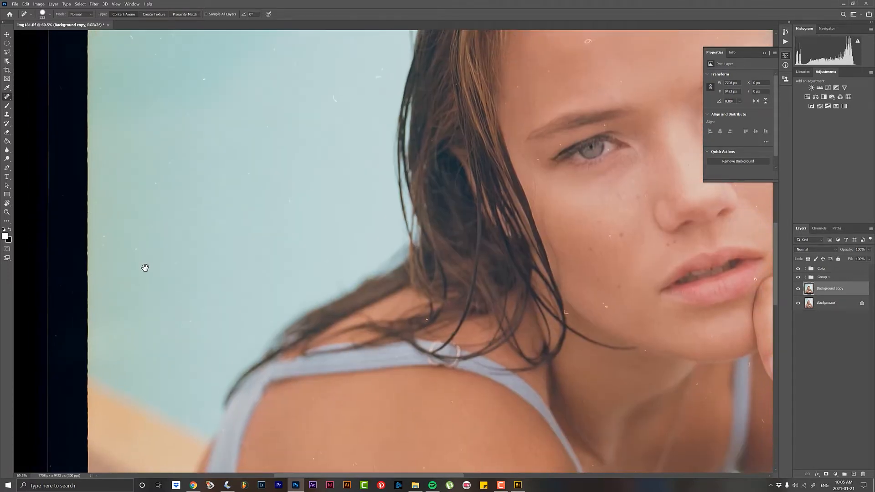
left_click(132, 250)
left_click(103, 247)
mouse_move(139, 120)
left_mouse_down()
mouse_move(136, 265)
mouse_move(107, 301)
left_mouse_up()
left_click(299, 282)
left_click(344, 258)
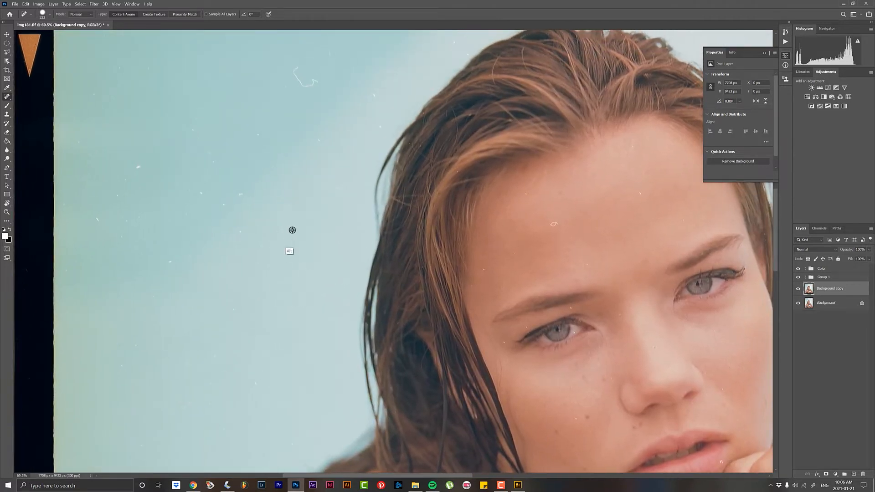
- Resize the healing brush and remove the specks and the curved fibre from the blue background beside the head
left_click_drag(299, 221, 285, 222)
left_click(168, 265)
left_click(241, 195)
left_click(139, 166)
left_click(113, 196)
left_click(98, 217)
left_click_drag(300, 67, 314, 83)
- Switch to Spotify, set the sound output to Line 1/2 (M-Audio Fast Track Pro), and return to Photoshop
left_click(432, 484)
left_click(794, 488)
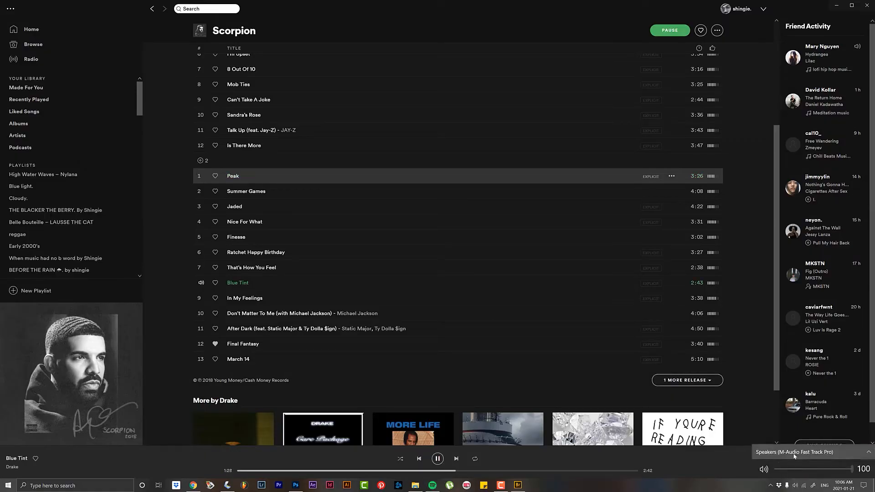
left_click(791, 453)
left_click(792, 414)
left_click(296, 484)
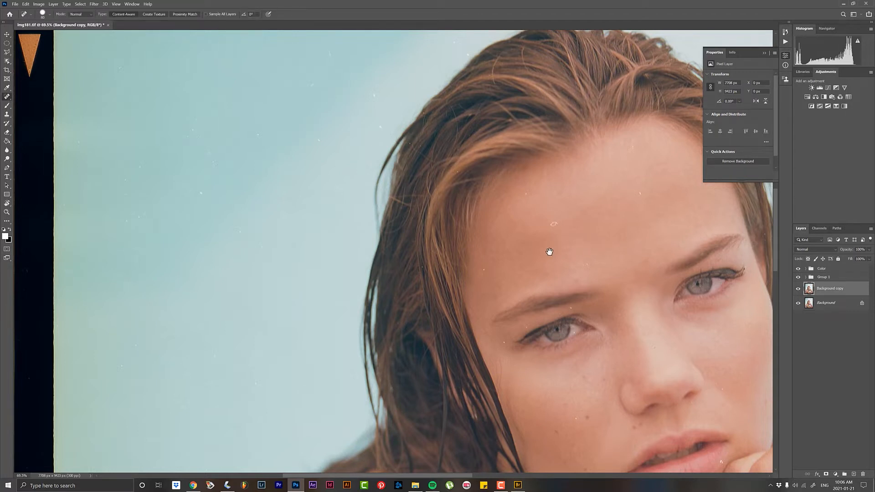
- Make Background copy the active layer and heal the small looped fibre on the forehead
left_click_drag(549, 251, 455, 316)
left_click(836, 302)
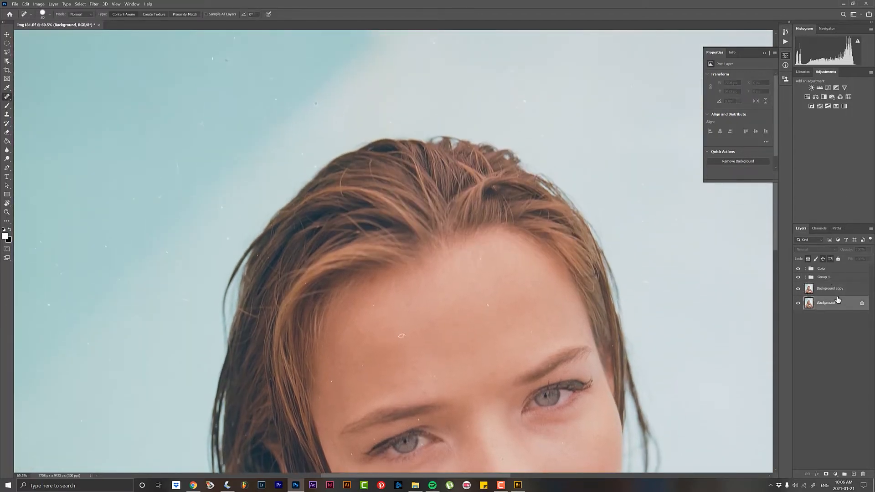
left_click(826, 292)
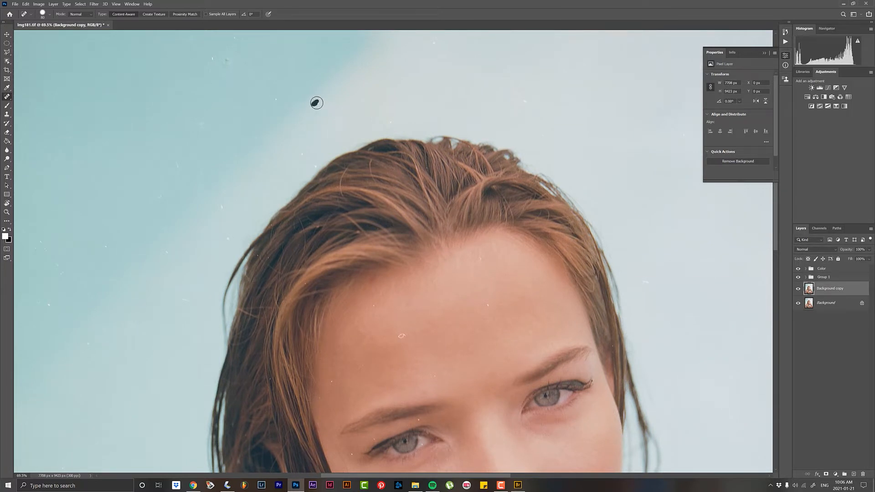
left_click_drag(403, 337, 404, 337)
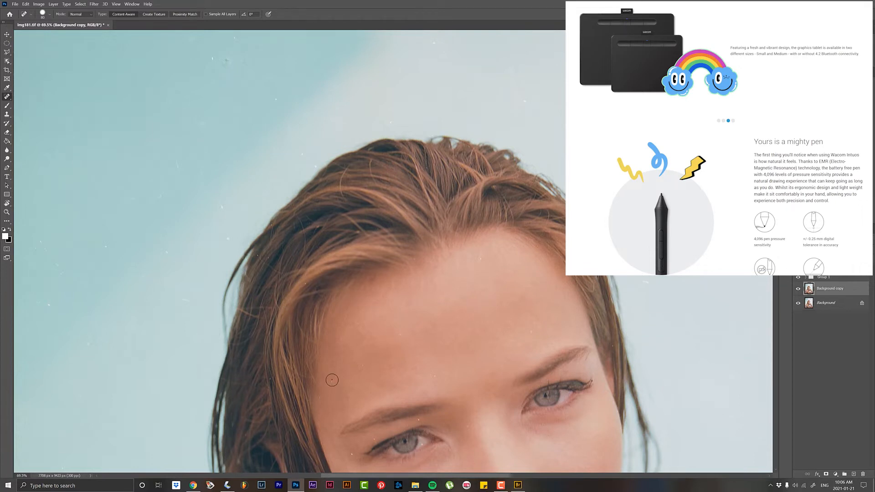
- Heal the dust marks around the eye and cheek and on the hair strand beside the jaw
mouse_move(325, 357)
left_mouse_down()
mouse_move(319, 267)
mouse_move(293, 200)
left_mouse_up()
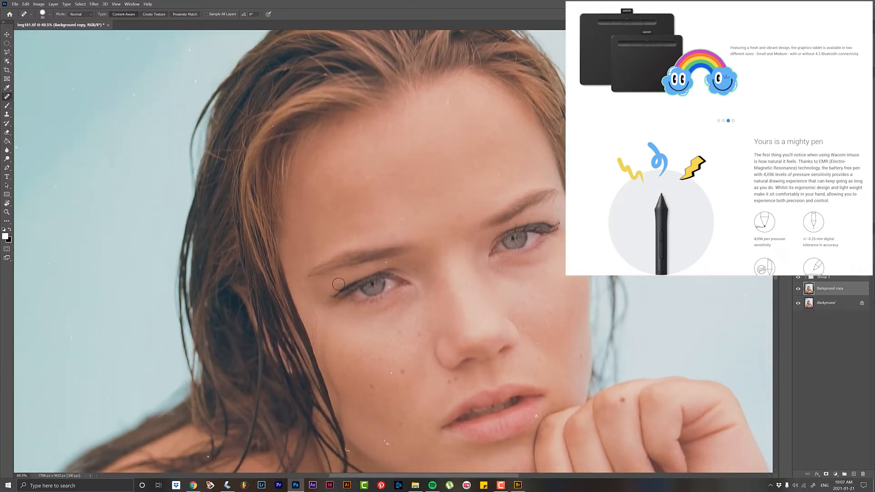
left_click_drag(339, 284, 390, 260)
left_click_drag(367, 317, 369, 281)
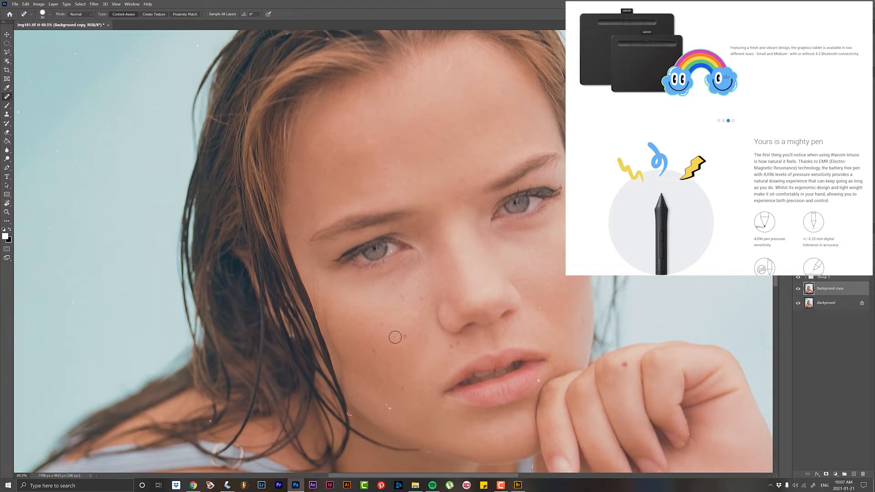
left_click_drag(412, 446, 348, 288)
left_click_drag(324, 251, 310, 260)
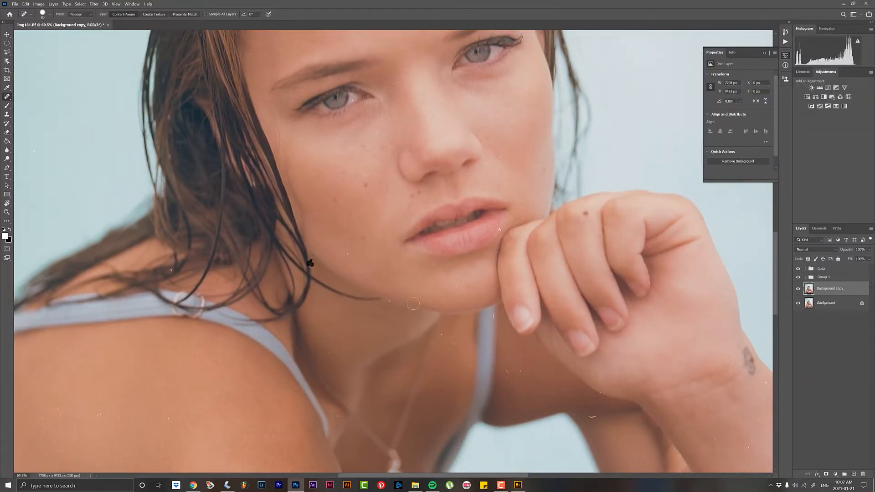
- Remove the specks along the jawline, at the corner of the mouth and below the chin
left_click_drag(412, 303, 363, 251)
left_click_drag(386, 278, 389, 277)
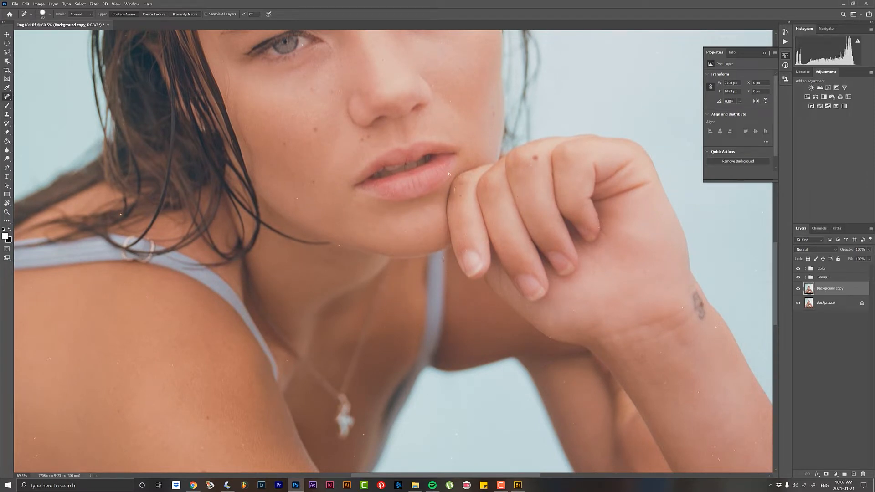
mouse_move(446, 211)
left_mouse_down()
mouse_move(469, 208)
mouse_move(444, 213)
left_mouse_up()
left_click(449, 173)
left_click(443, 259)
- Heal the remaining small spots on the forehead, the cheek beside the nose and the wrist
scroll(310, 211, "up", 5)
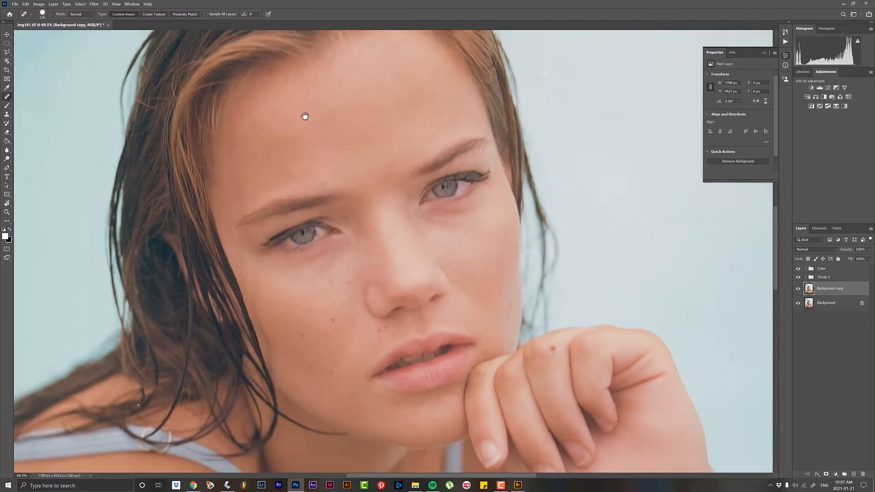
left_click_drag(305, 116, 303, 187)
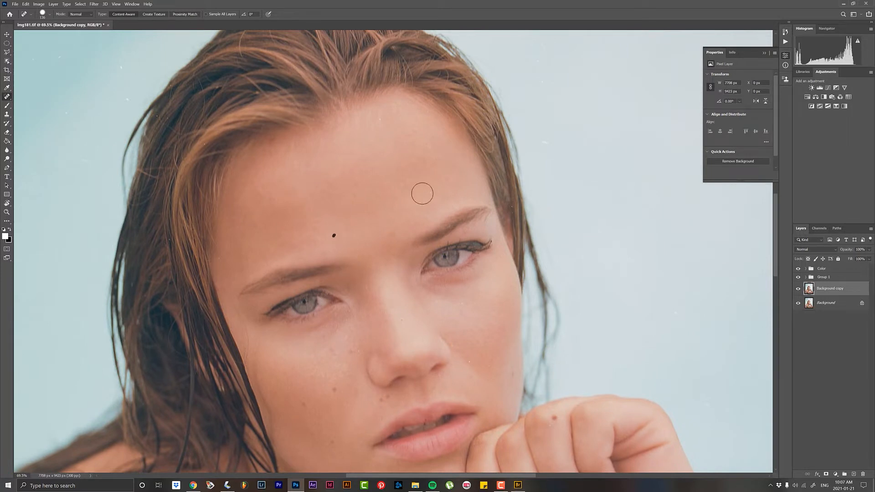
left_click(428, 190)
left_click(259, 224)
mouse_move(355, 251)
left_mouse_down()
mouse_move(344, 206)
mouse_move(273, 110)
left_mouse_up()
left_click(320, 180)
left_click(388, 221)
left_click(373, 205)
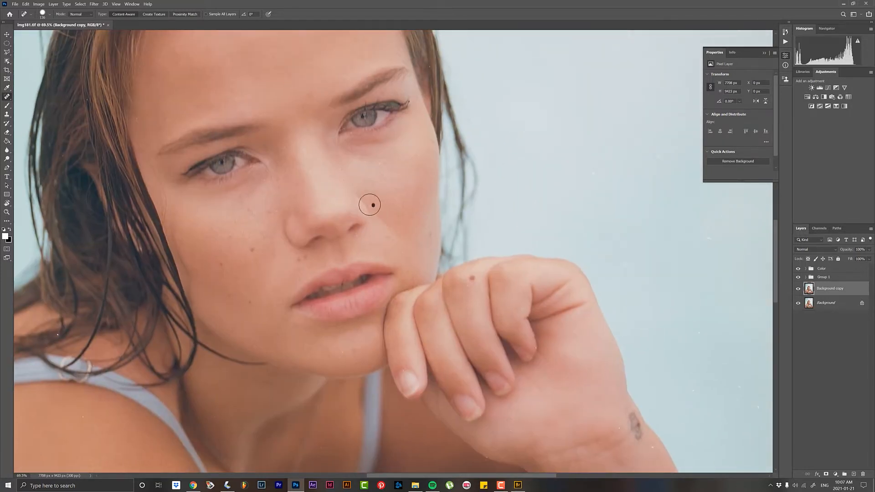
left_click(370, 205)
left_click_drag(427, 284, 266, 124)
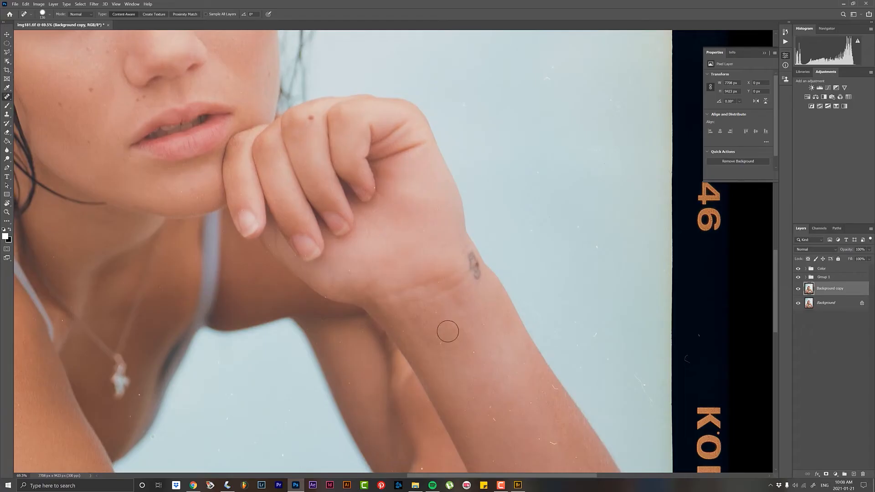
left_click(441, 343)
left_click(795, 485)
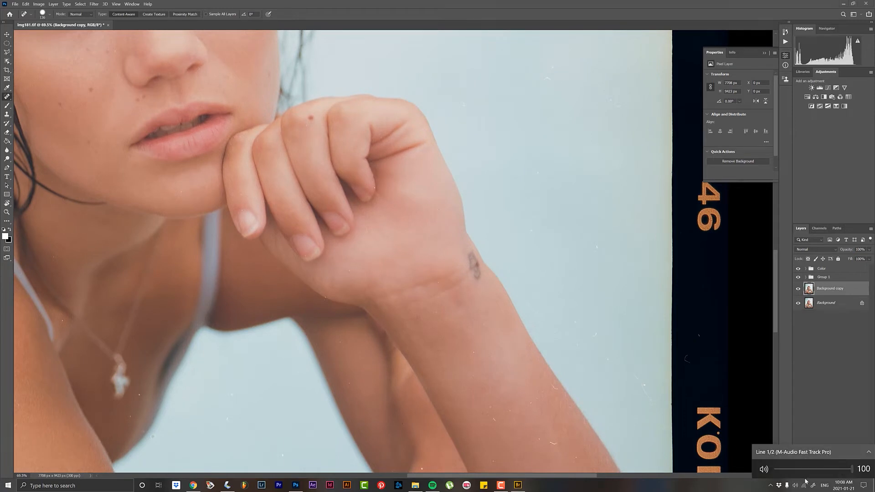
left_click(816, 452)
left_click(808, 453)
left_click(549, 391)
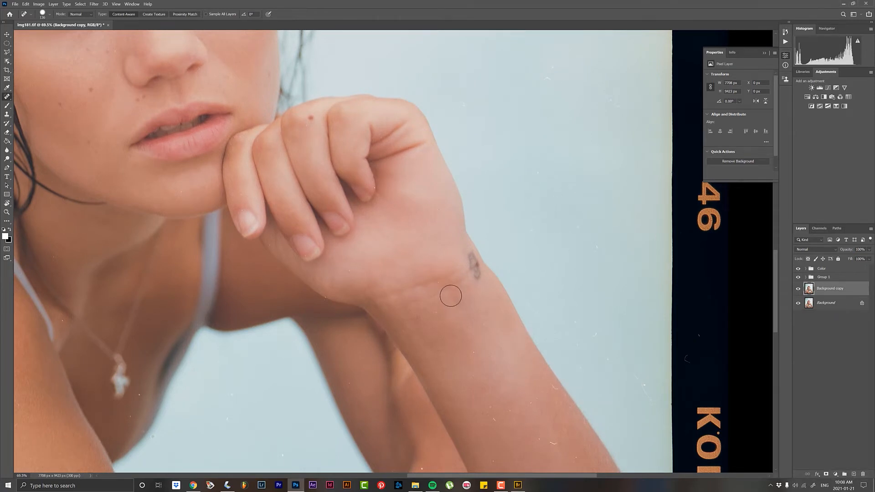
- Heal the hooked fibre and scratches on the lower forearm and beside the knee near the frame's bottom edge
scroll(393, 190, "down", 6)
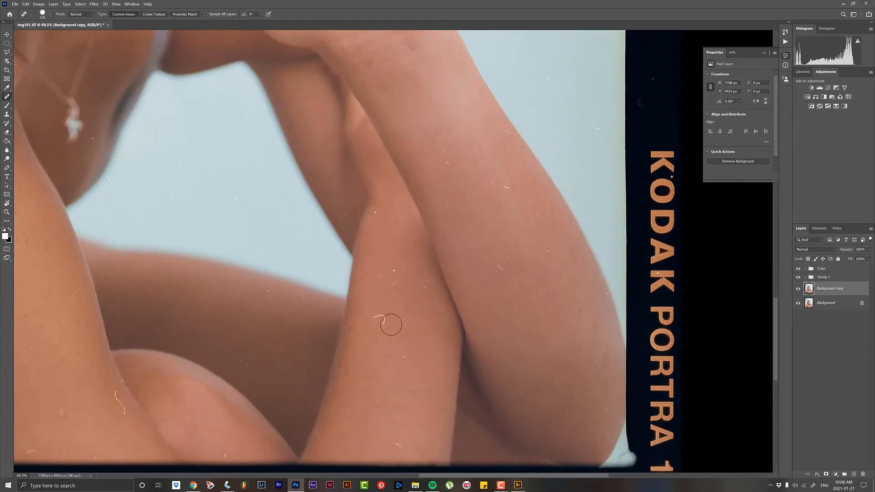
left_click(383, 320)
mouse_move(117, 398)
left_mouse_down()
mouse_move(127, 412)
mouse_move(156, 344)
mouse_move(167, 363)
mouse_move(208, 299)
mouse_move(221, 301)
mouse_move(201, 302)
left_mouse_up()
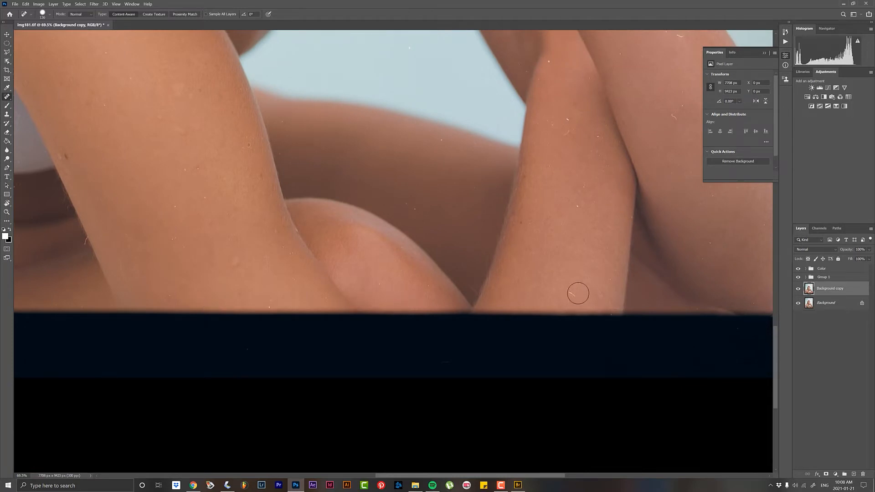
left_click_drag(575, 293, 570, 297)
left_click_drag(561, 121, 565, 134)
left_click_drag(574, 197, 486, 223)
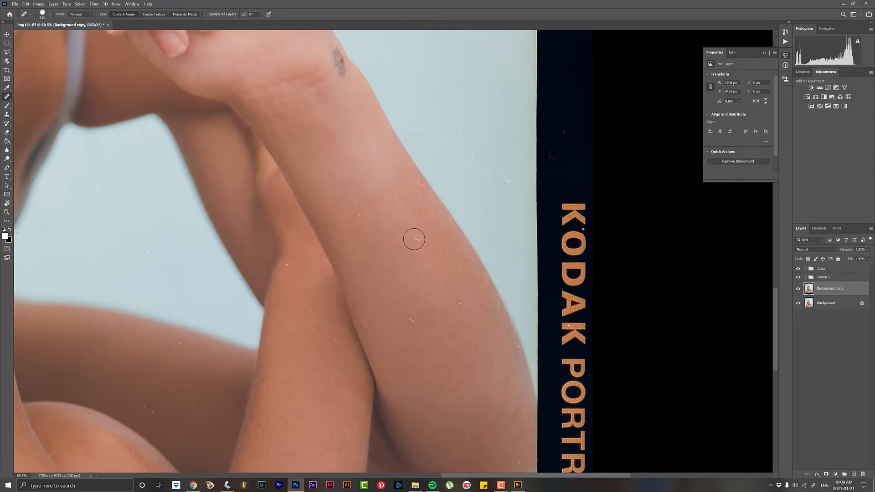
- Remove the specks and short scratches from both forearms, the thigh and the blue background beside the raised arm
left_click(422, 185)
left_click(460, 301)
left_click(519, 347)
left_click(289, 263)
left_click(276, 283)
left_click(152, 411)
left_click(289, 327)
left_click(275, 327)
left_click(360, 212)
left_click_drag(501, 172, 503, 173)
left_click(461, 130)
- Heal the dust specks in the pale background between the raised hand and the film border marked 46
scroll(447, 188, "up", 5)
scroll(447, 187, "right", 1)
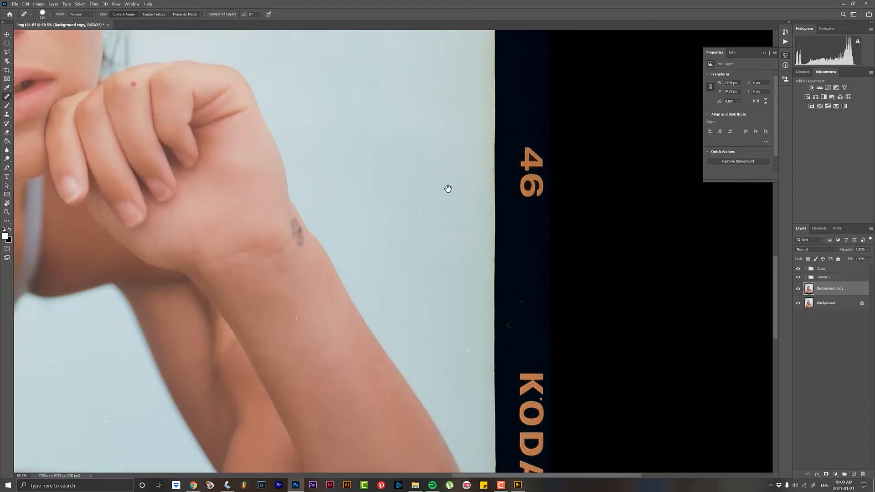
left_click(353, 195)
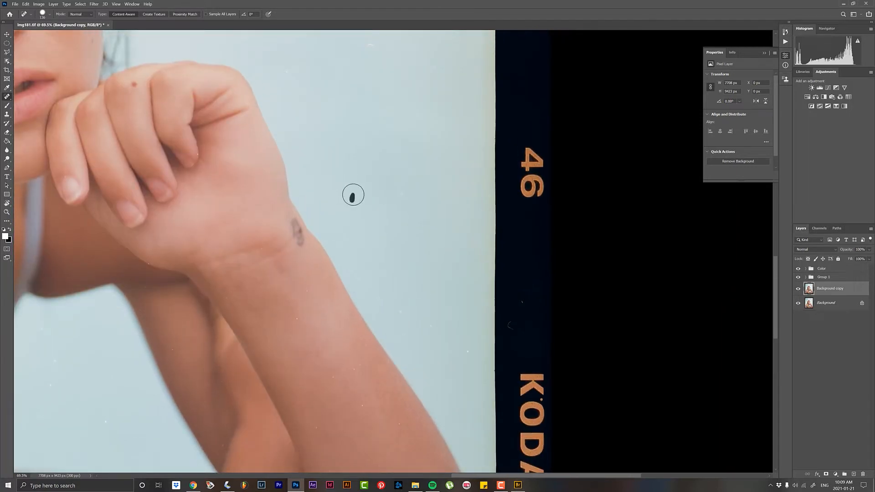
left_click(401, 193)
scroll(367, 179, "up", 5)
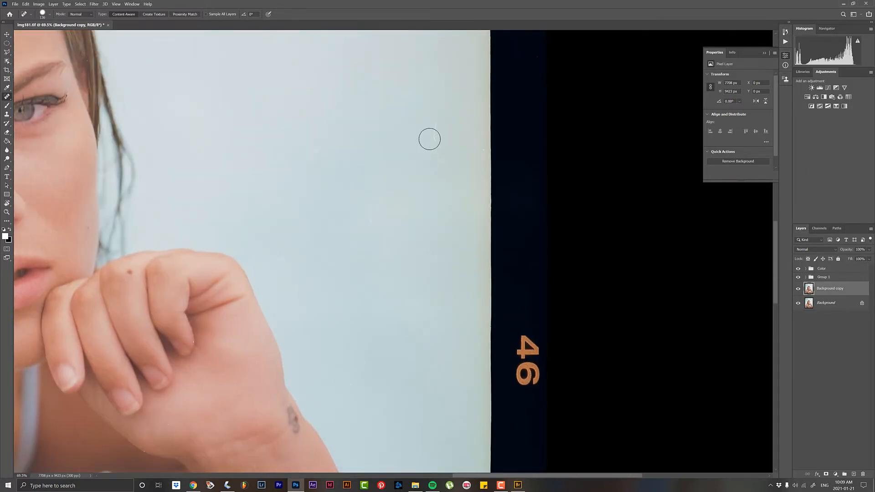
left_click(436, 128)
- Heal the fine scratches and specks in the pale sky between the hair and the PORTRA 160 border
scroll(406, 129, "up", 6)
scroll(406, 129, "right", 1)
left_click_drag(273, 248, 282, 221)
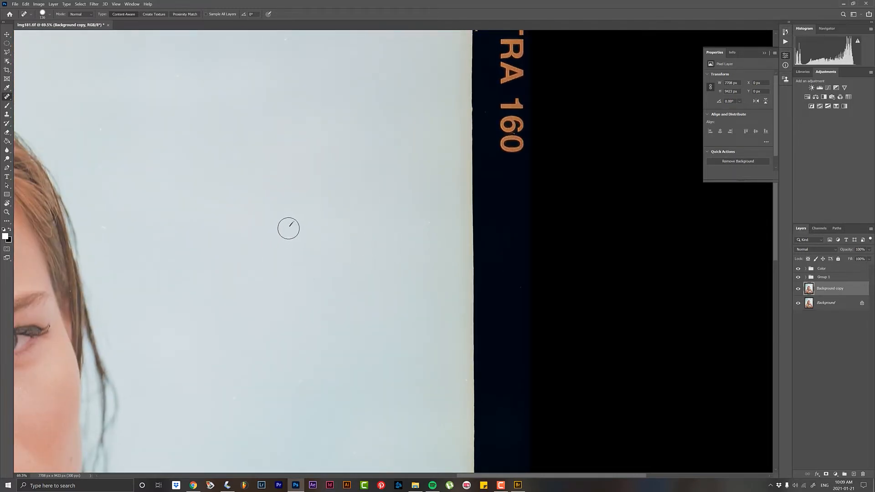
left_click(288, 228)
left_click_drag(275, 217, 255, 414)
left_click_drag(281, 197, 283, 189)
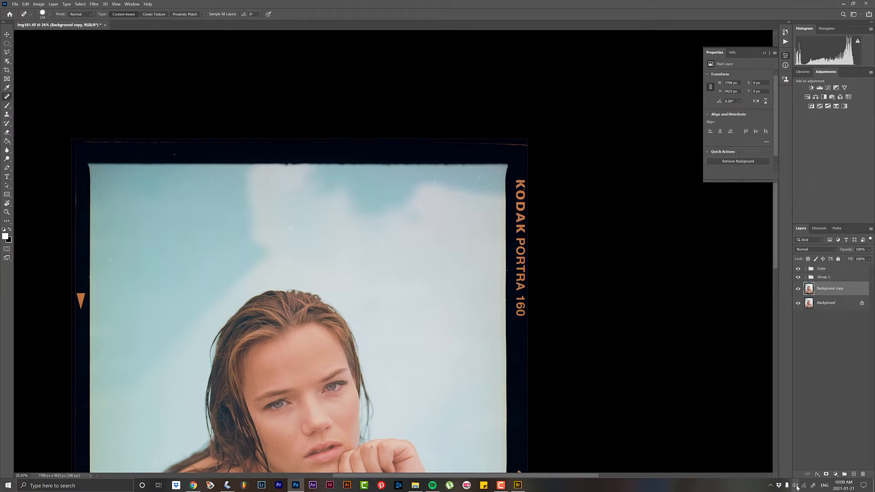
- Heal the long curved scratch across the cloud in the photo's upper-right area
left_click(795, 485)
left_click(427, 213)
key("ctrl+space")
left_click_drag(417, 206, 428, 195)
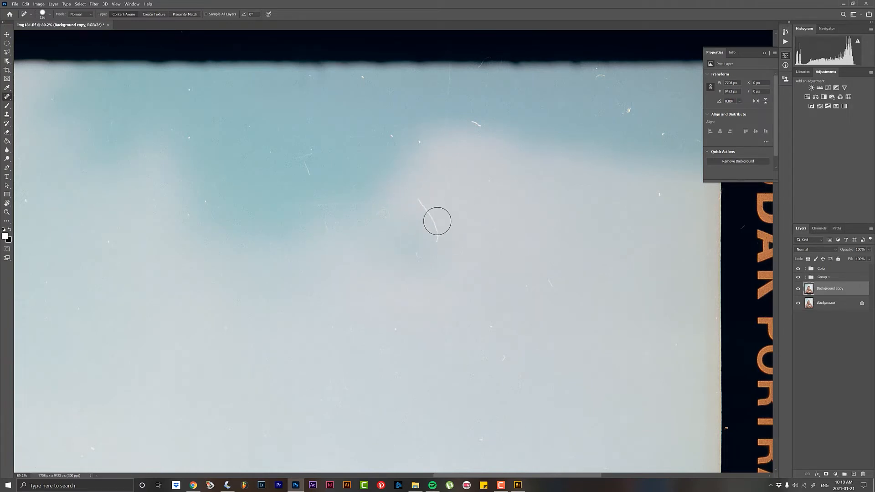
mouse_move(437, 222)
left_mouse_down()
mouse_move(433, 229)
mouse_move(419, 203)
mouse_move(410, 214)
left_mouse_up()
- Remove the hooked mark and surrounding specks from the cloud above the head
key("ctrl+space")
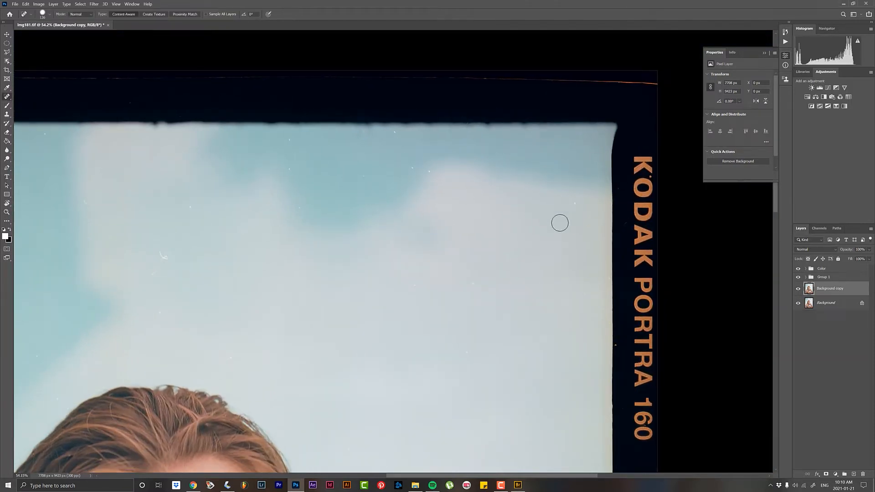
left_click_drag(161, 256, 160, 257)
left_click_drag(164, 266, 150, 271)
left_click_drag(264, 249, 242, 260)
left_click_drag(175, 281, 246, 280)
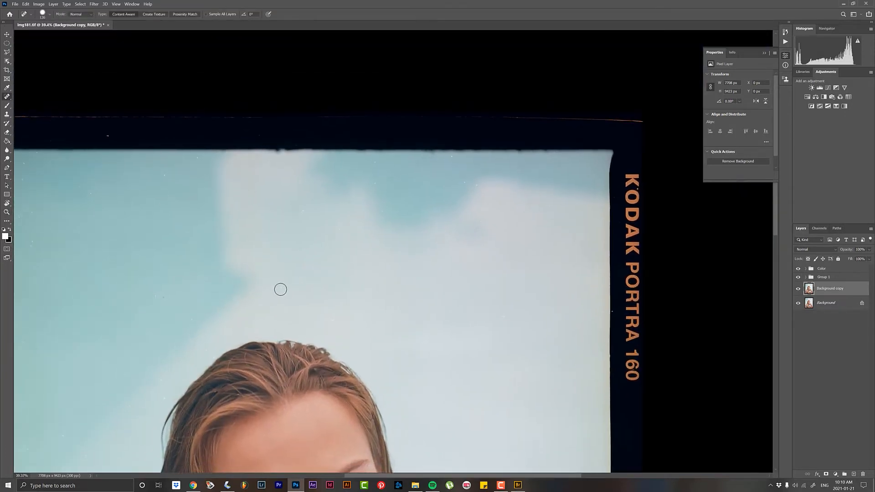
- Heal the dust specks in the blue sky near the photo's upper-left corner
left_click_drag(228, 208, 179, 247)
left_click_drag(163, 205, 176, 207)
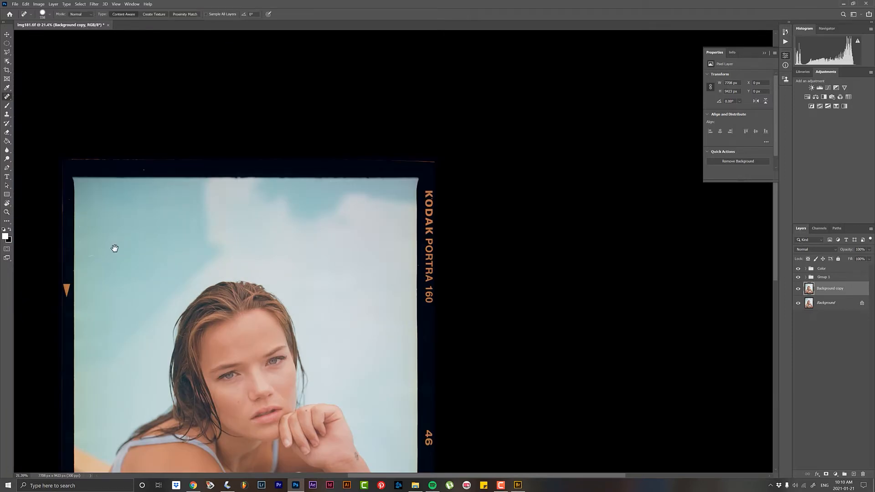
left_click_drag(114, 248, 187, 237)
left_click_drag(145, 274, 147, 276)
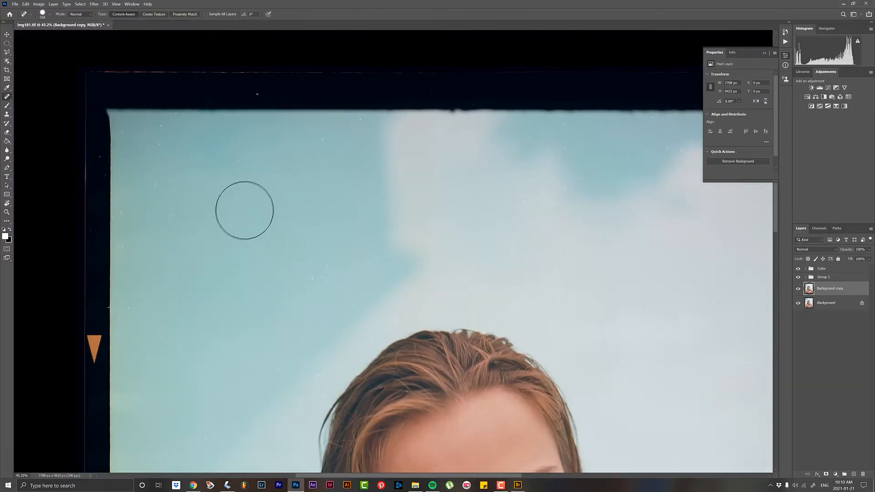
left_click_drag(231, 213, 210, 213)
left_click_drag(120, 247, 123, 211)
left_click(171, 182)
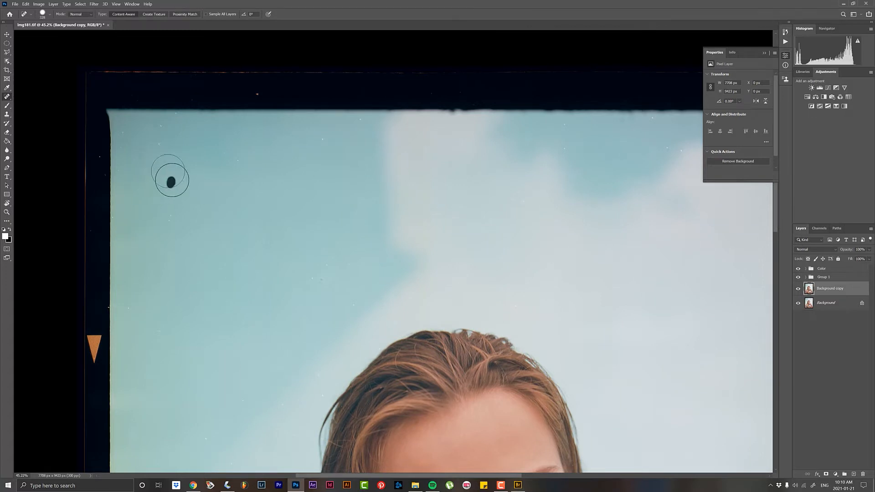
left_click(173, 120)
left_click(171, 215)
- Heal the specks in the blue sky below the top film border and in the sky to the left of the hair
scroll(337, 219, "down", 2)
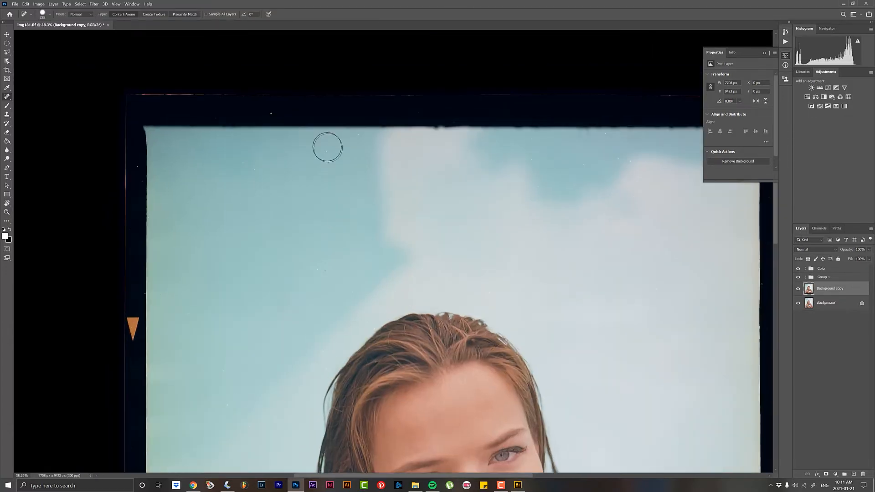
left_click(328, 147)
left_click(357, 138)
left_click_drag(279, 311, 302, 233)
left_click(347, 288)
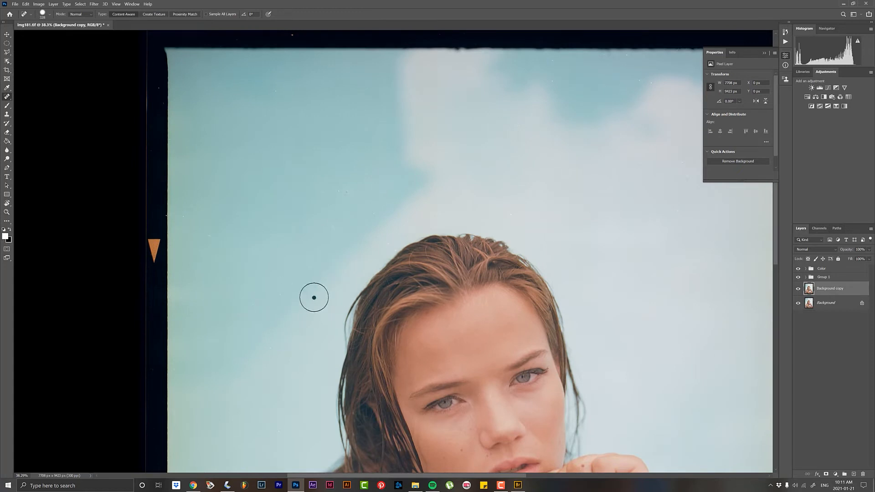
- Examine the face, body, arms and film borders down to the bottom edge for remaining dust and scratches
scroll(312, 296, "down", 10)
scroll(216, 176, "right", 3)
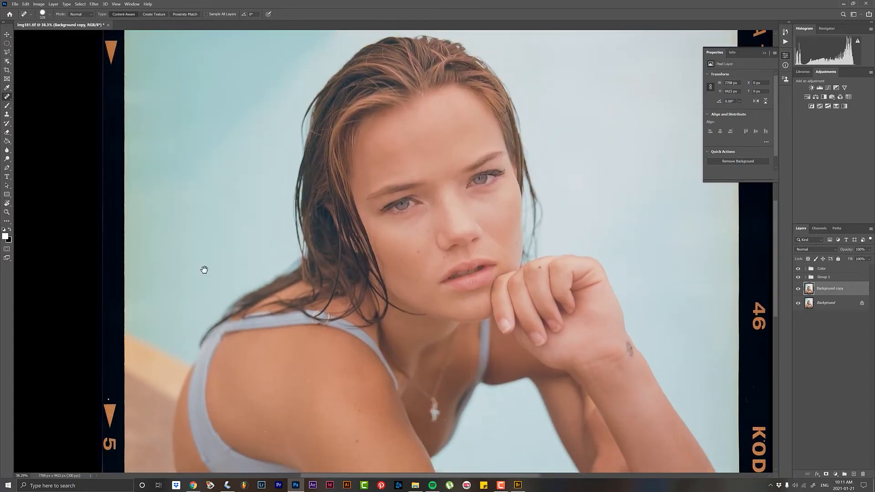
scroll(204, 269, "down", 5)
scroll(204, 269, "right", 1)
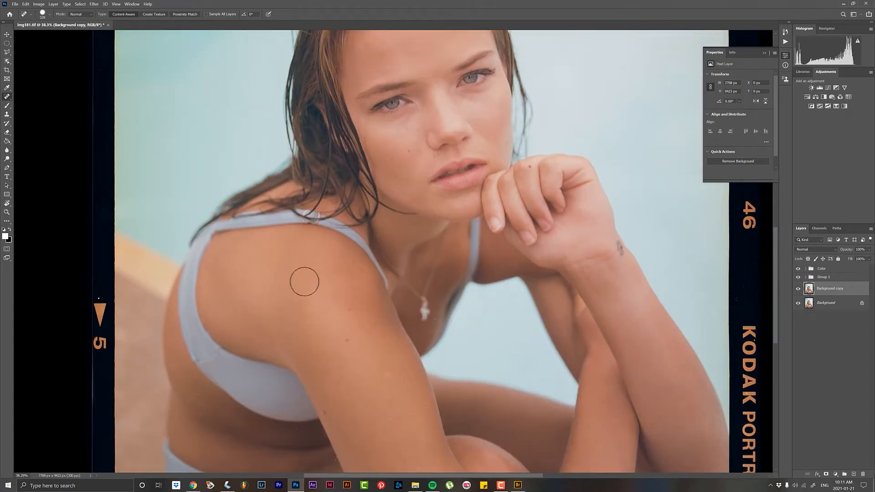
scroll(319, 292, "down", 9)
scroll(319, 292, "right", 3)
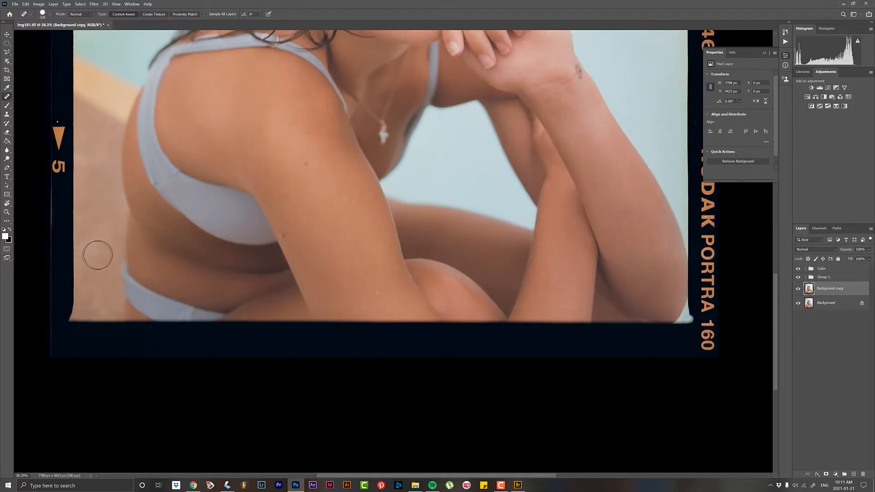
scroll(342, 229, "up", 15)
scroll(341, 229, "right", 5)
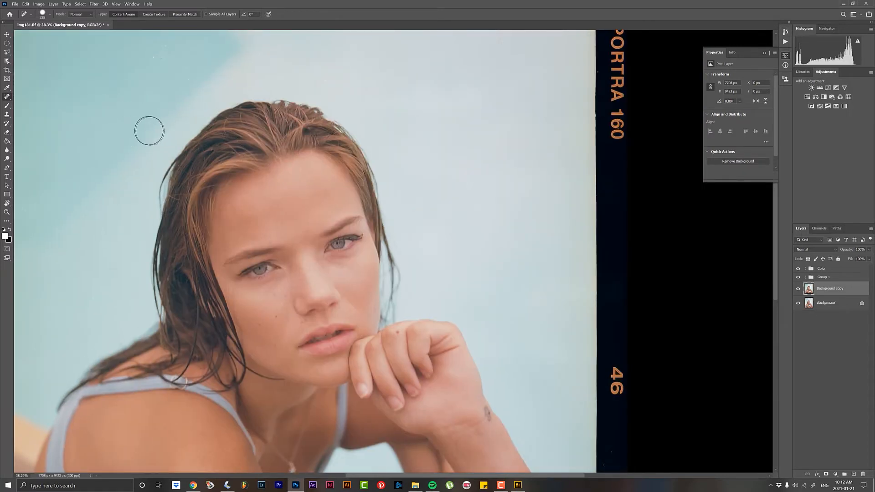
scroll(205, 234, "down", 4)
scroll(205, 234, "right", 1)
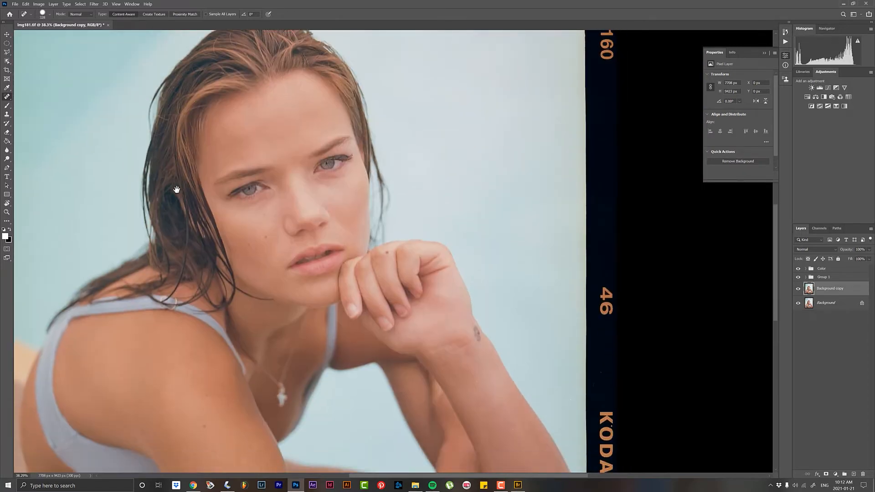
left_click_drag(378, 298, 316, 132)
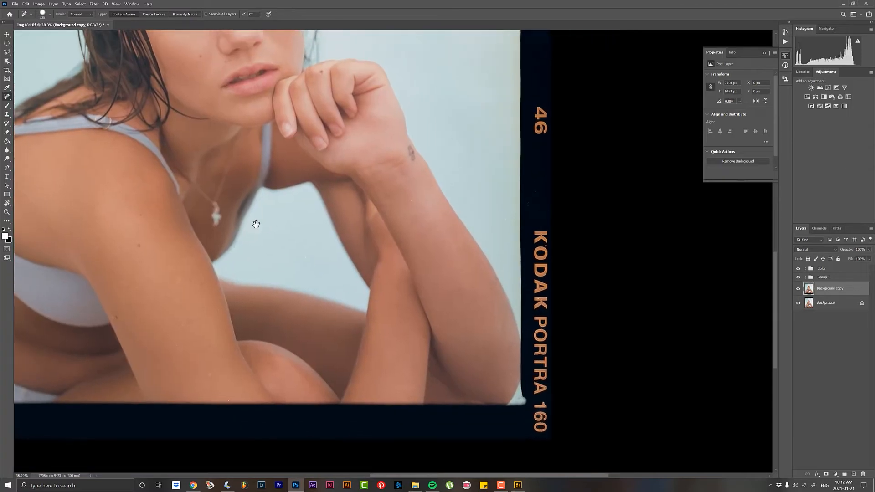
left_click_drag(256, 225, 355, 391)
left_click_drag(262, 309, 227, 283)
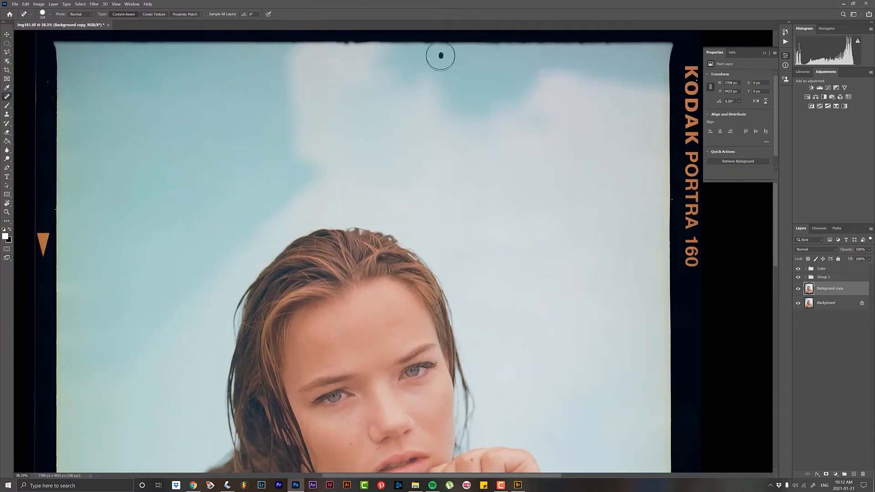
- Heal the leftover specks in the cloud, beside the hair and along the top of the head
left_click(443, 107)
left_click(223, 221)
left_click_drag(239, 285, 221, 244)
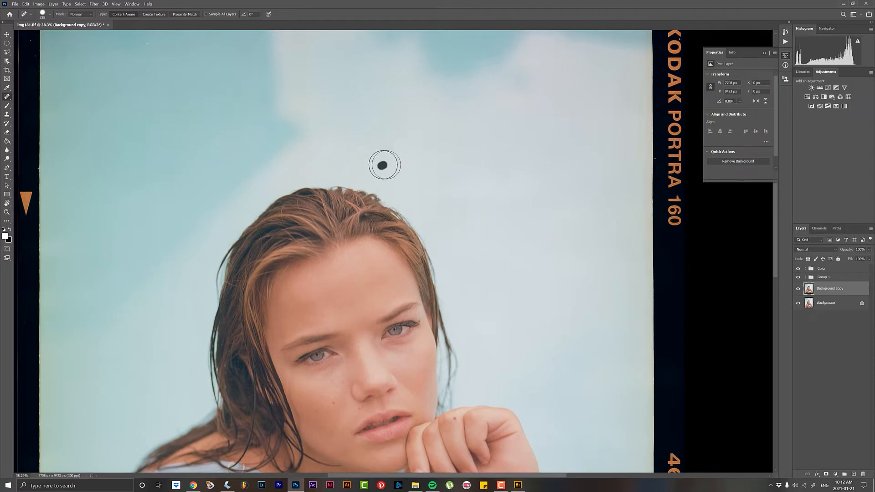
mouse_move(395, 196)
left_mouse_down()
mouse_move(337, 196)
mouse_move(389, 196)
left_mouse_up()
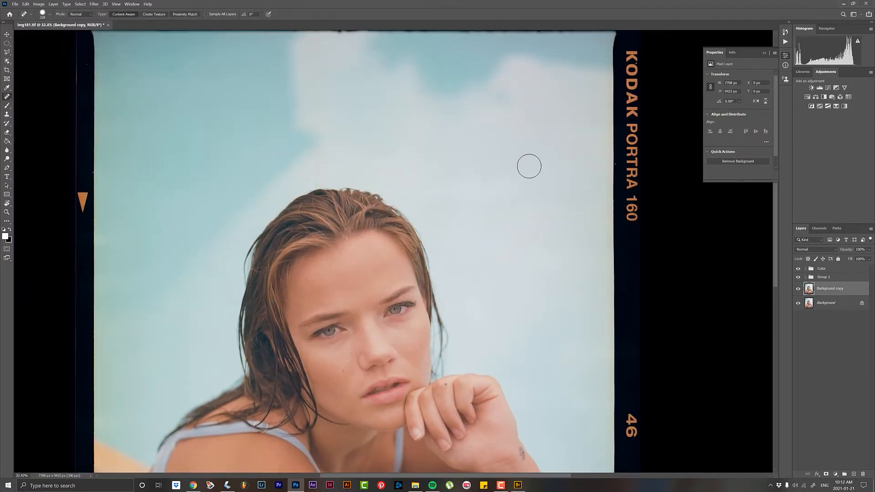
mouse_move(297, 244)
left_mouse_down()
mouse_move(309, 244)
mouse_move(288, 245)
left_mouse_up()
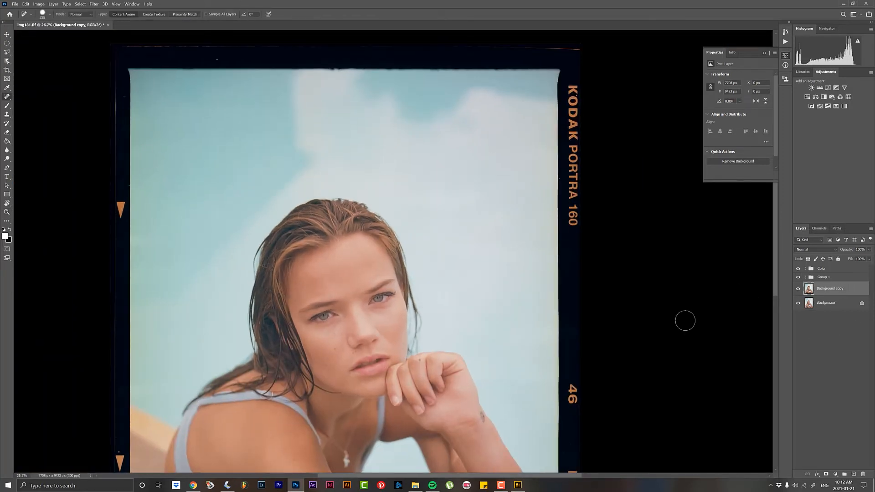
- Stamp all visible layers into a new layer above the Color group and apply the Sharpen filter to it
left_click(835, 270)
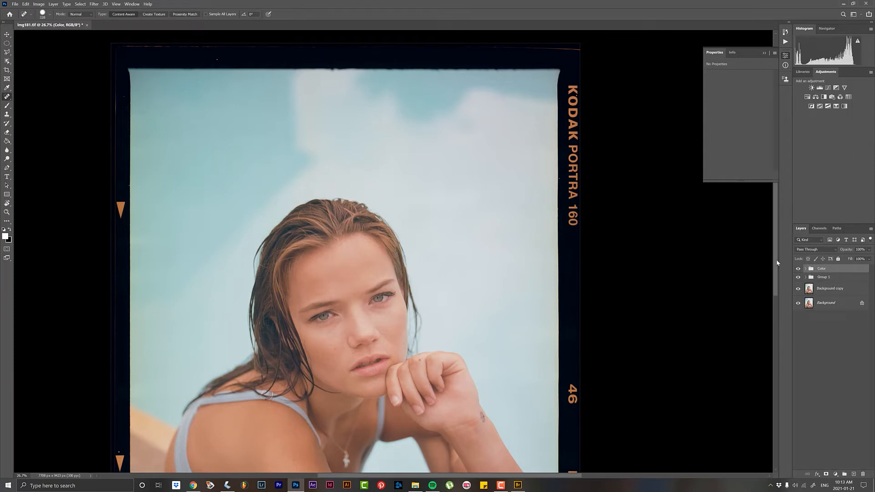
key("ctrl+shift+alt+e")
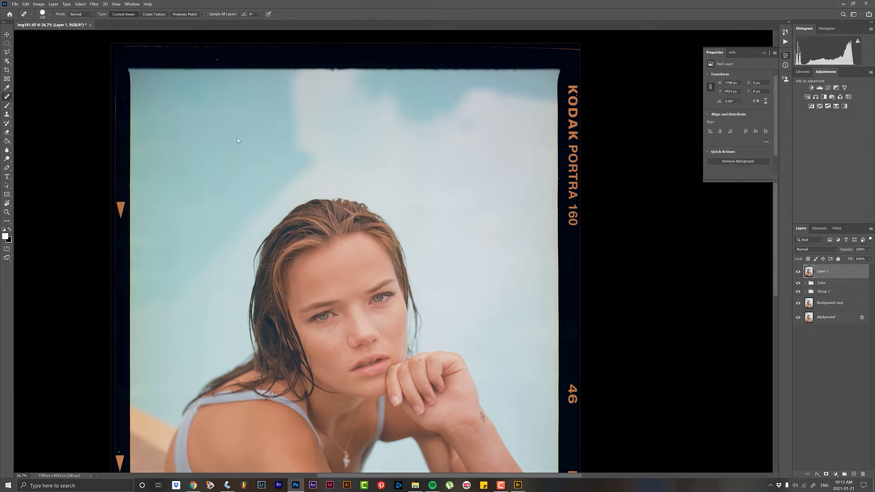
left_click(94, 4)
mouse_move(151, 132)
left_click(194, 132)
- Apply the Sharpen filter a second time to the merged layer, checking the hair and forehead detail up close
key("z")
left_click_drag(360, 259, 366, 268)
key("j")
left_click(94, 4)
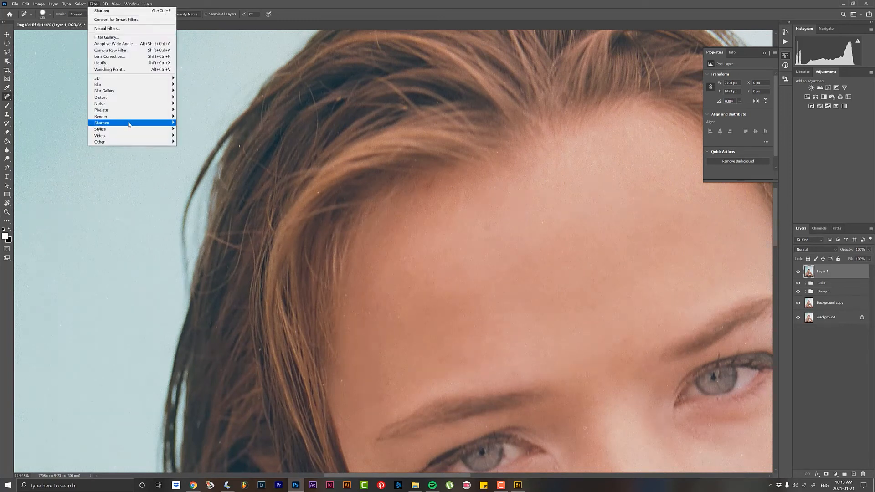
left_click(187, 131)
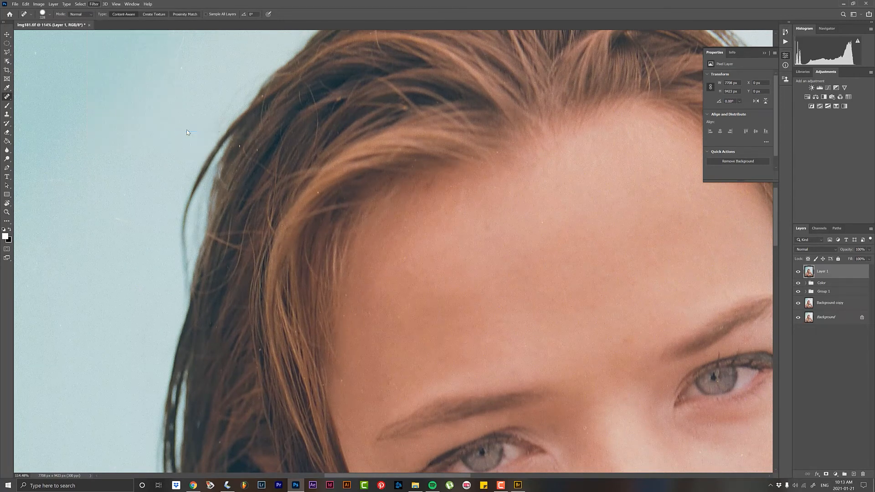
key("z")
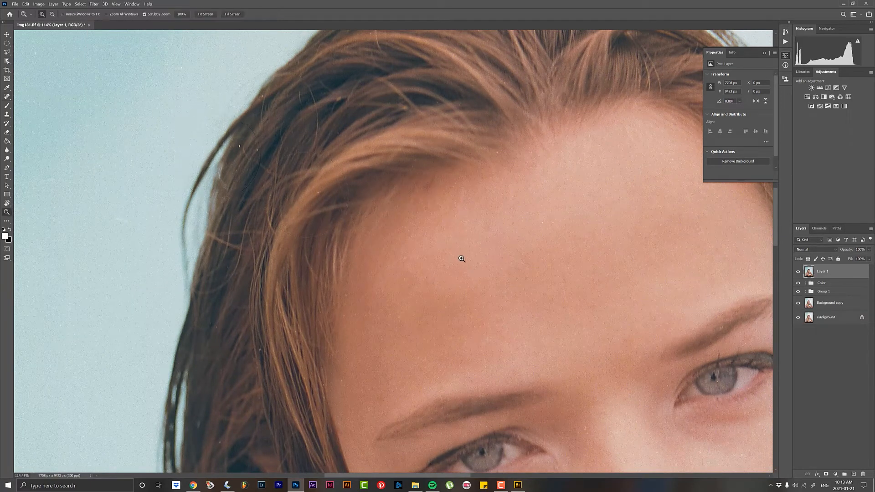
mouse_move(473, 267)
left_mouse_down()
mouse_move(417, 258)
mouse_move(486, 236)
left_mouse_up()
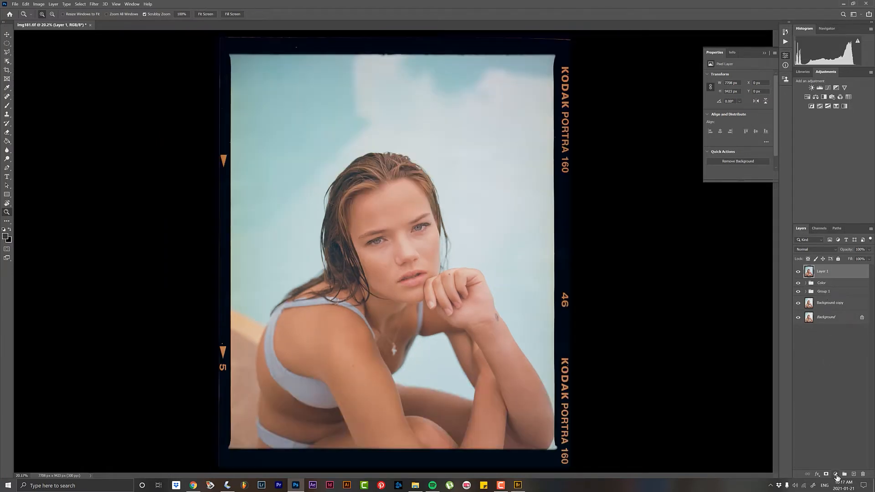
- Add a Curves adjustment layer above the sharpened layer and pull the RGB curve's midtones down to darken the image
left_click(835, 474)
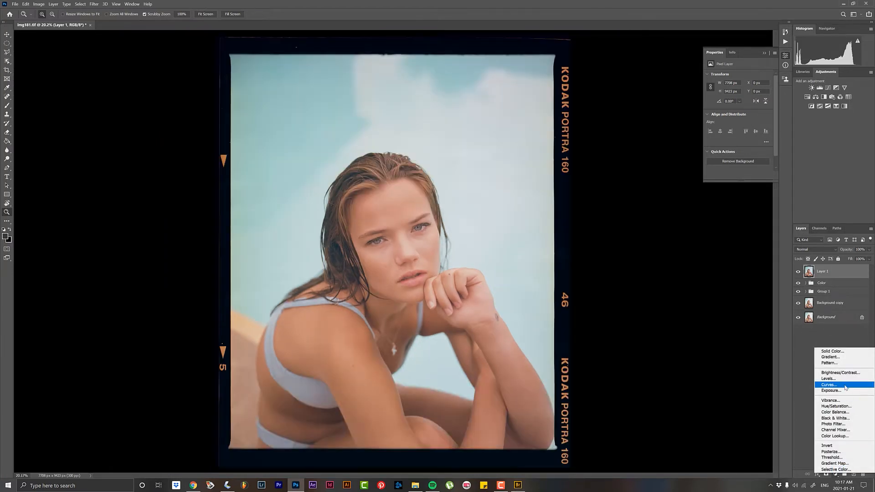
left_click(829, 385)
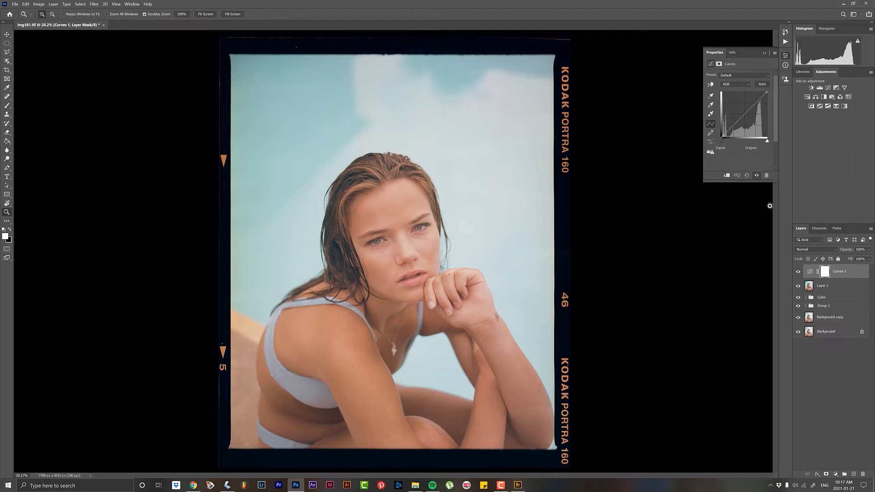
left_click_drag(753, 105, 741, 125)
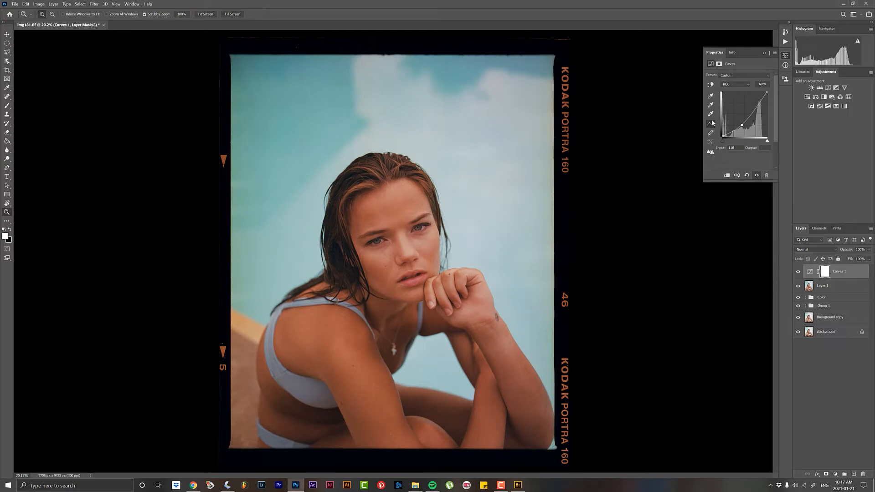
- Invert the Curves layer's mask to black and set up a larger brush with 0% hardness
left_click(825, 272)
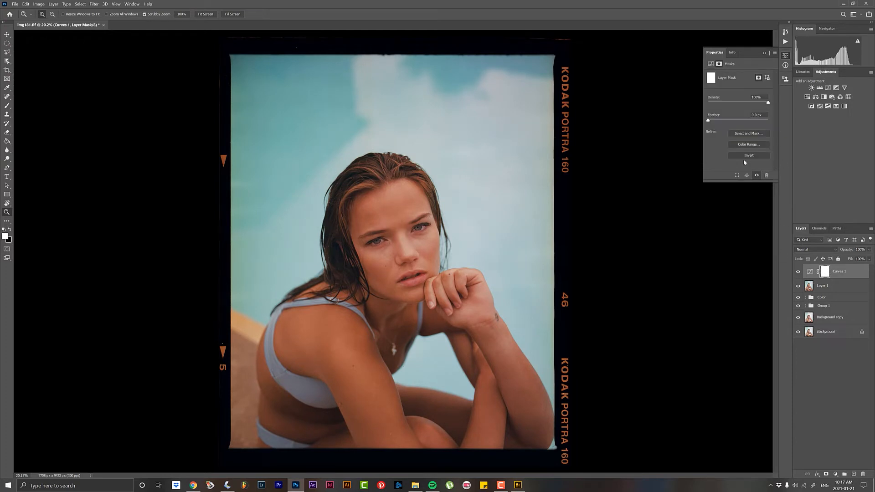
left_click(749, 155)
key("b")
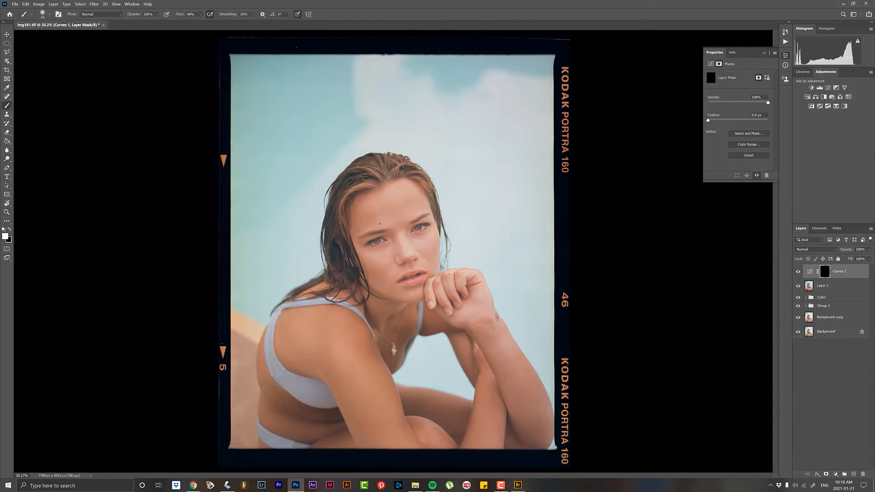
left_click(44, 13)
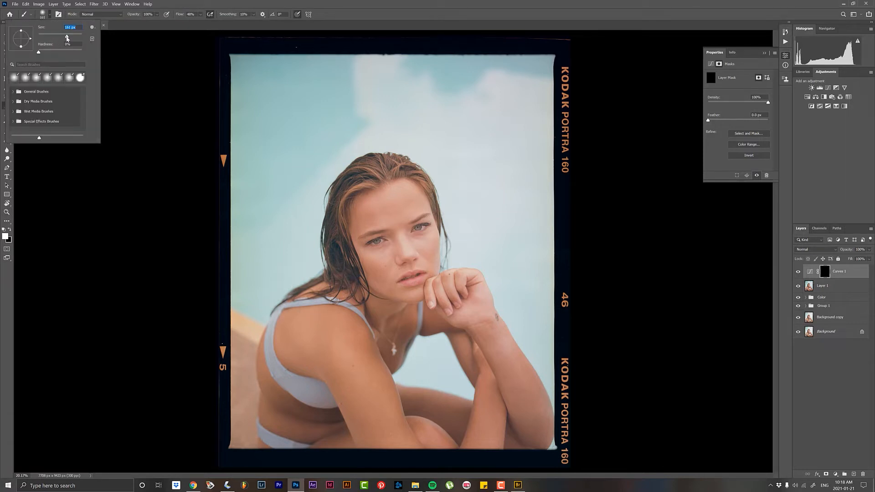
key("Return")
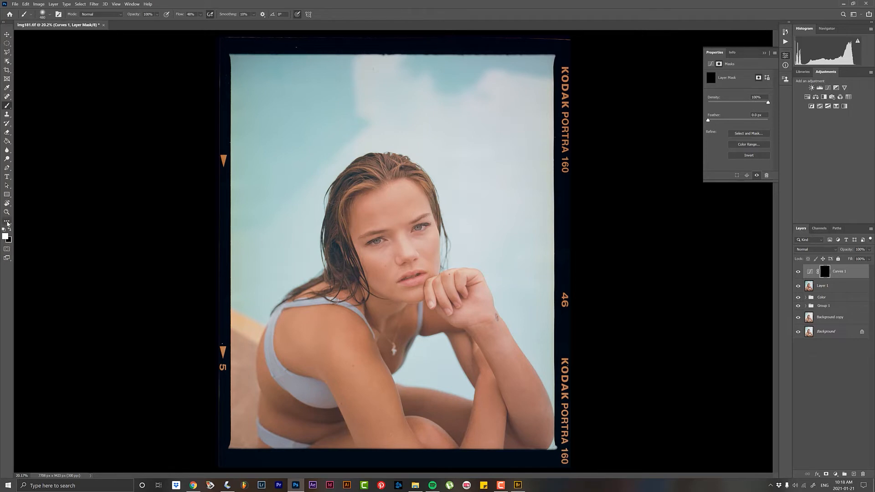
key("z")
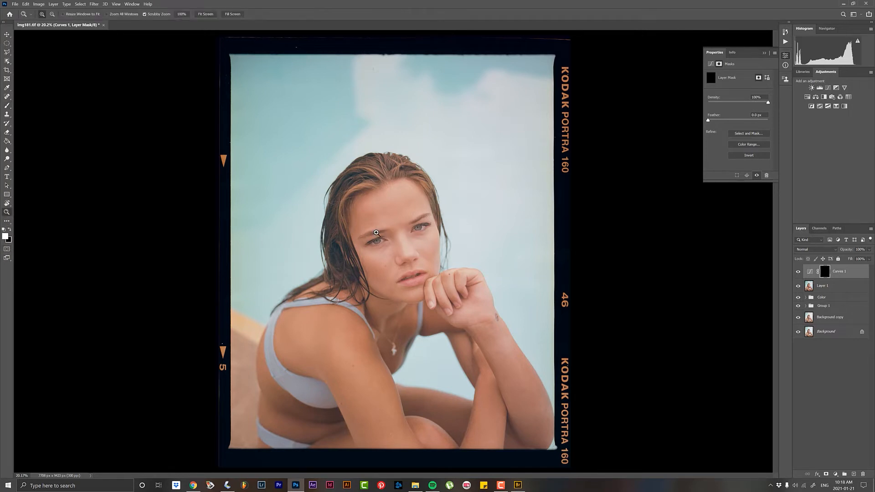
mouse_move(378, 234)
left_mouse_down()
mouse_move(370, 234)
mouse_move(380, 234)
left_mouse_up()
key("j")
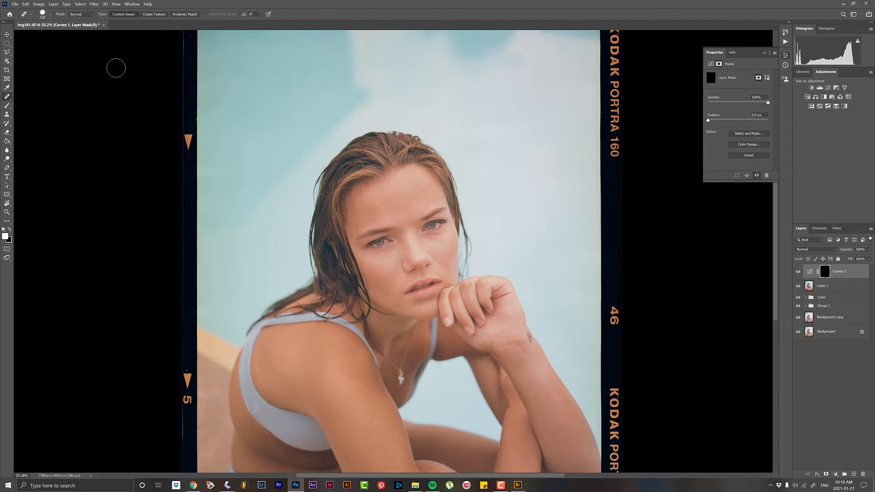
left_click(47, 16)
left_click_drag(63, 34, 72, 33)
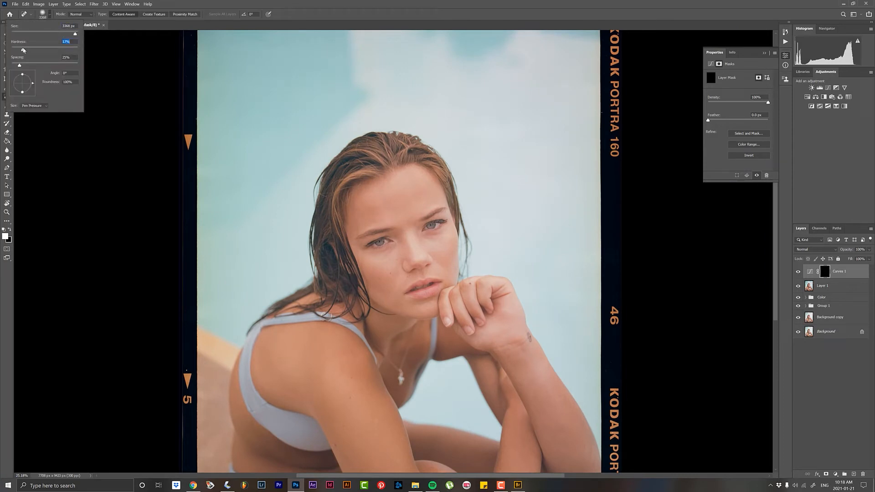
left_click_drag(24, 50, 17, 50)
left_click_drag(360, 229, 411, 222)
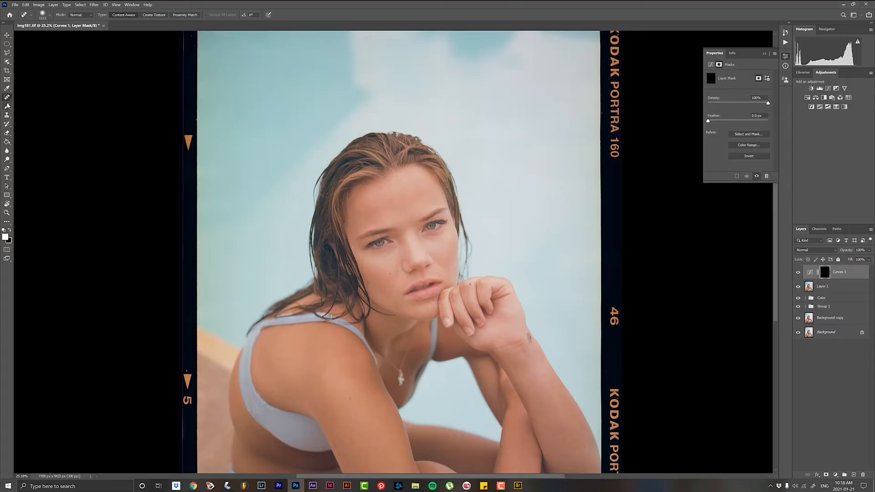
- Try white brush strokes on the Curves mask over the brow and cheek, undoing the test strokes
left_click(7, 106)
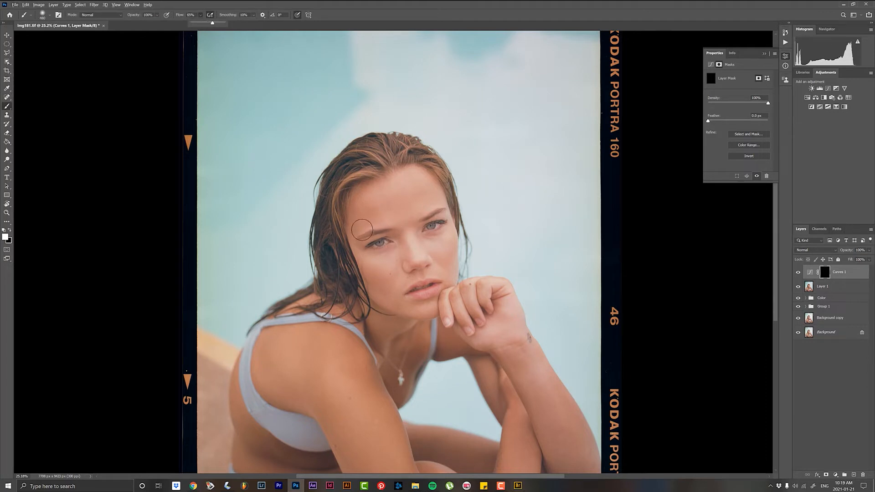
left_click_drag(360, 226, 387, 233)
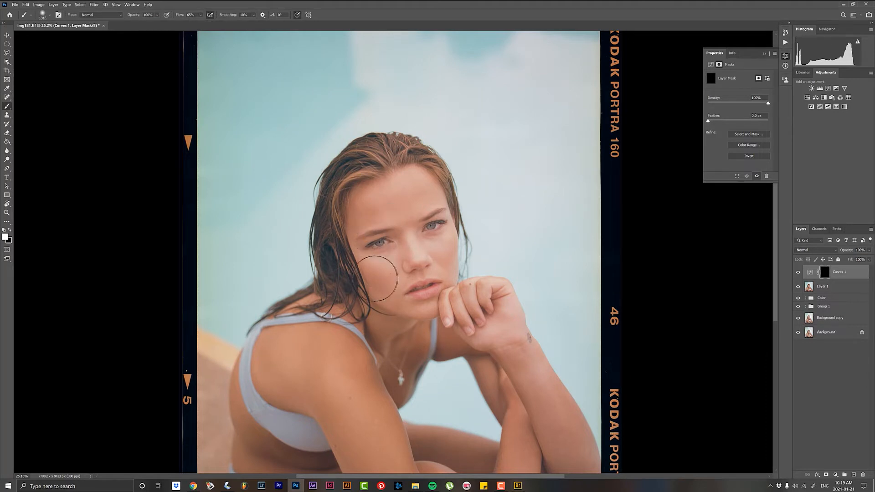
left_click_drag(372, 275, 370, 271)
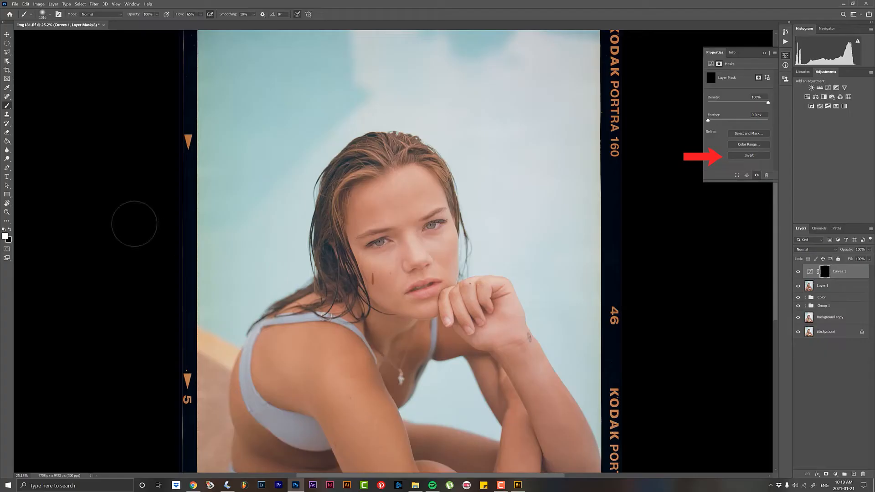
key("ctrl+z")
left_click(5, 236)
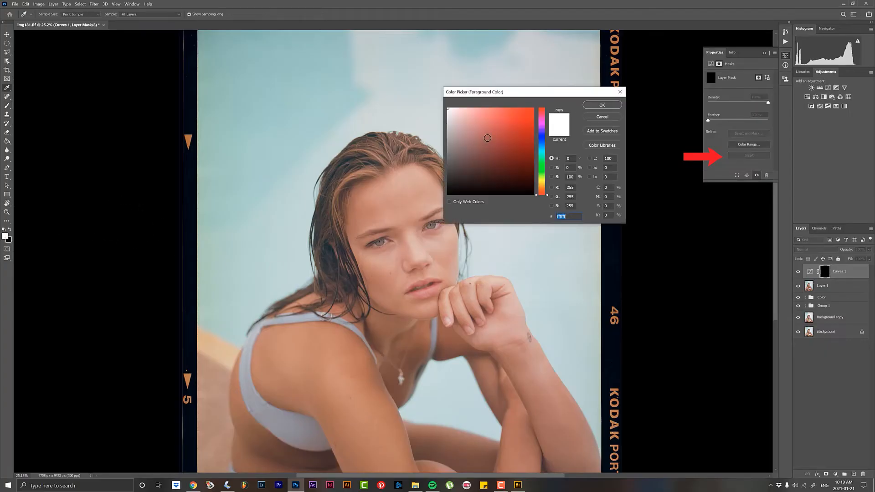
left_click(599, 105)
mouse_move(373, 268)
left_mouse_down()
mouse_move(371, 283)
mouse_move(385, 276)
left_mouse_up()
key("ctrl+z")
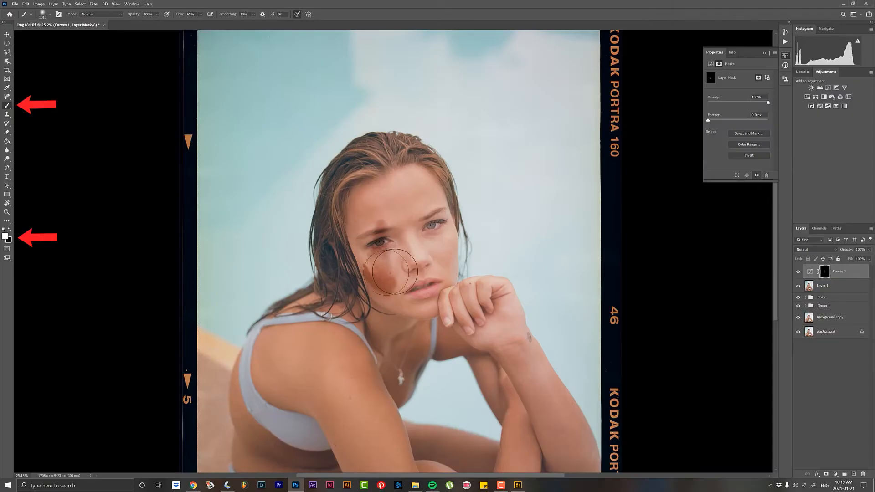
key("ctrl+z")
key("z")
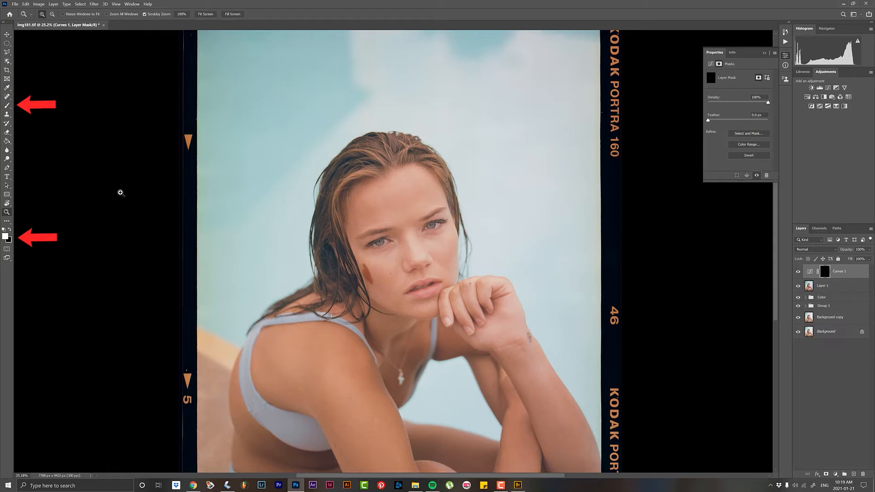
- Paint white on the Curves mask over both cheeks, the side of the forehead and the jaw
left_click(7, 105)
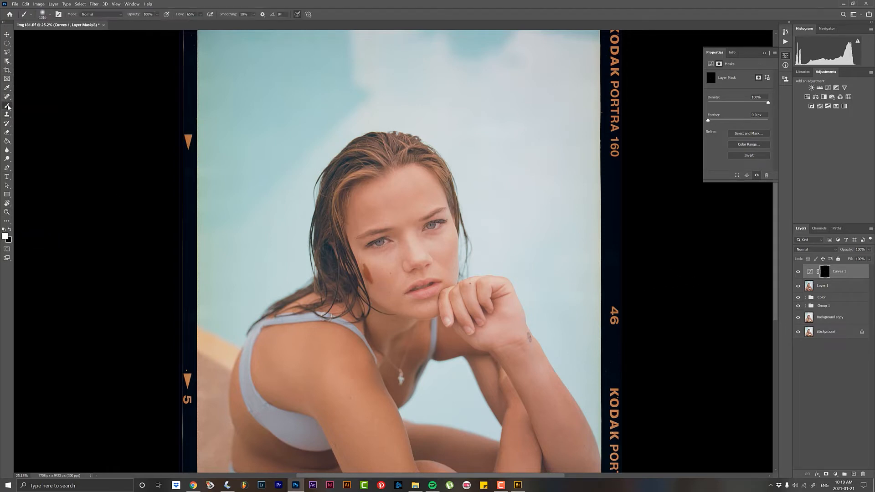
left_click_drag(378, 275, 353, 243)
mouse_move(453, 254)
left_mouse_down()
mouse_move(450, 260)
mouse_move(452, 235)
left_mouse_up()
mouse_move(366, 193)
left_mouse_down()
mouse_move(355, 192)
mouse_move(354, 237)
left_mouse_up()
left_click_drag(384, 288, 387, 297)
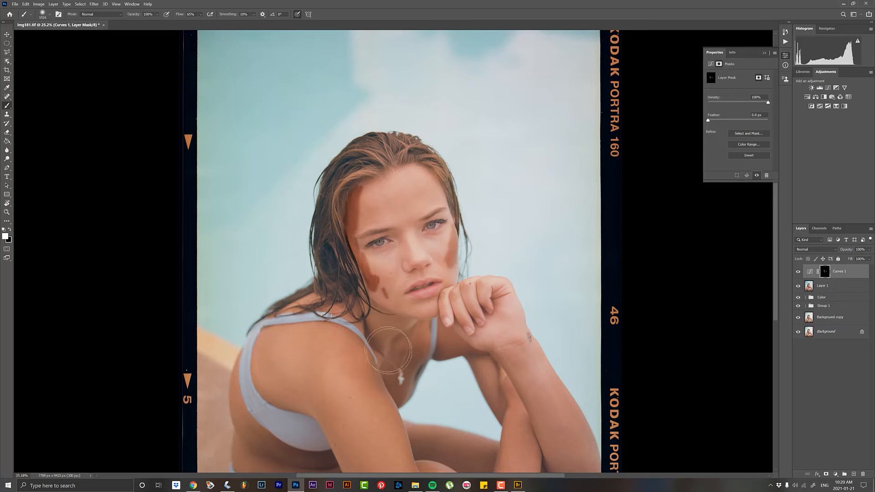
- Paint white on the Curves mask over the neck and chest, the shadow beneath the bikini top, the belly crease and the thigh
mouse_move(383, 350)
left_mouse_down()
mouse_move(371, 326)
mouse_move(404, 355)
mouse_move(412, 345)
mouse_move(418, 352)
mouse_move(399, 394)
left_mouse_up()
mouse_move(253, 435)
left_mouse_down()
mouse_move(265, 451)
mouse_move(335, 458)
mouse_move(296, 451)
left_mouse_up()
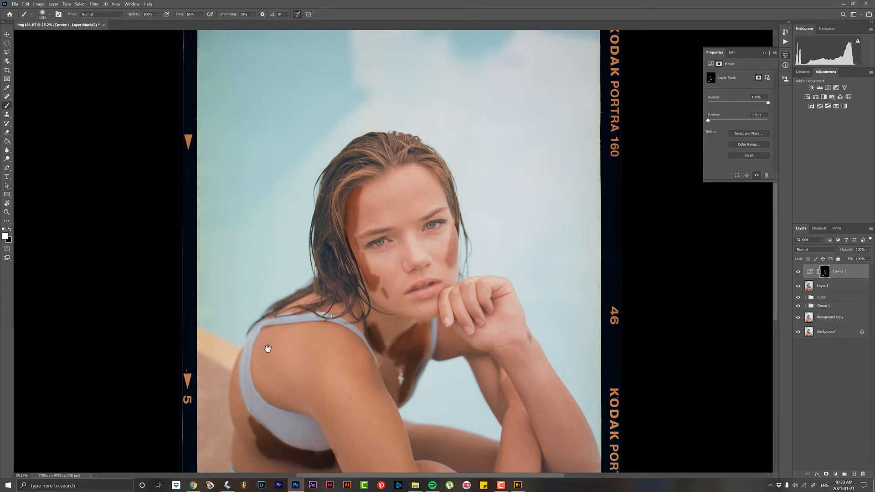
left_click_drag(268, 349, 261, 219)
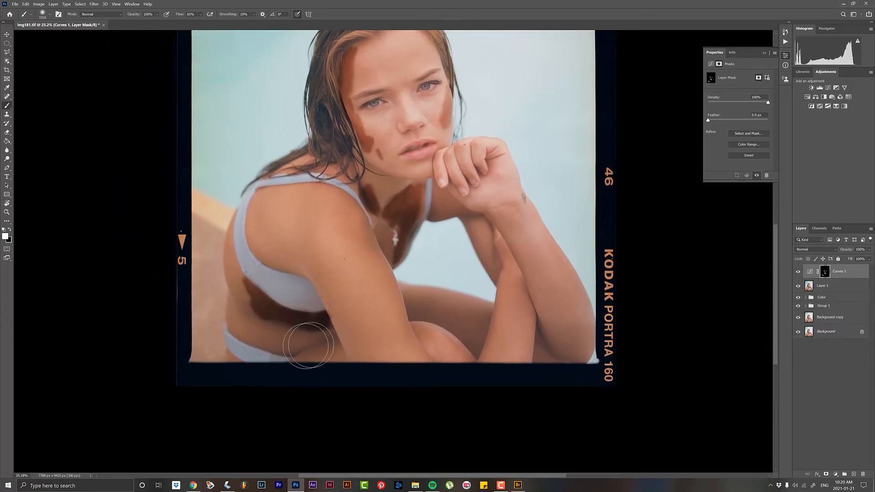
mouse_move(306, 344)
left_mouse_down()
mouse_move(332, 334)
mouse_move(291, 352)
mouse_move(319, 347)
left_mouse_up()
left_click(416, 301)
mouse_move(419, 300)
left_mouse_down()
mouse_move(399, 282)
mouse_move(450, 300)
mouse_move(487, 317)
left_mouse_up()
mouse_move(482, 317)
left_mouse_down()
mouse_move(458, 298)
mouse_move(446, 326)
mouse_move(411, 309)
mouse_move(472, 337)
mouse_move(445, 314)
left_mouse_up()
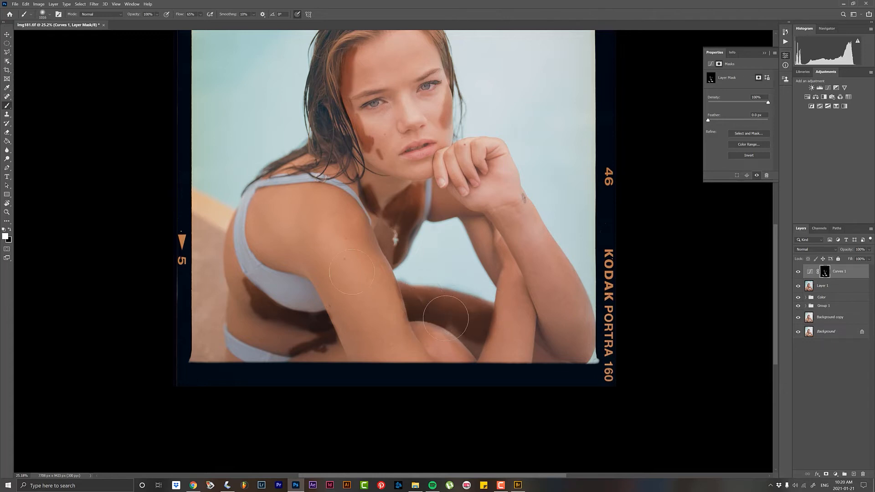
- Paint white on the Curves mask along the upper arm's inner edge and, with a smaller brush, the shadow below the raised hand
mouse_move(350, 219)
left_mouse_down()
mouse_move(342, 194)
mouse_move(382, 260)
mouse_move(377, 248)
mouse_move(367, 232)
mouse_move(374, 255)
mouse_move(349, 211)
mouse_move(387, 327)
mouse_move(375, 283)
mouse_move(404, 346)
left_mouse_up()
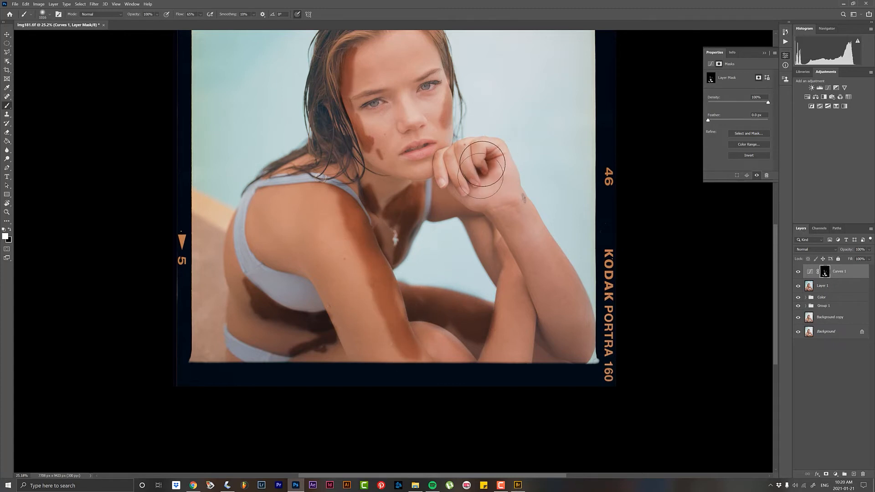
key("ctrl+z")
right_click(524, 160, "alt")
left_click_drag(472, 173, 468, 182)
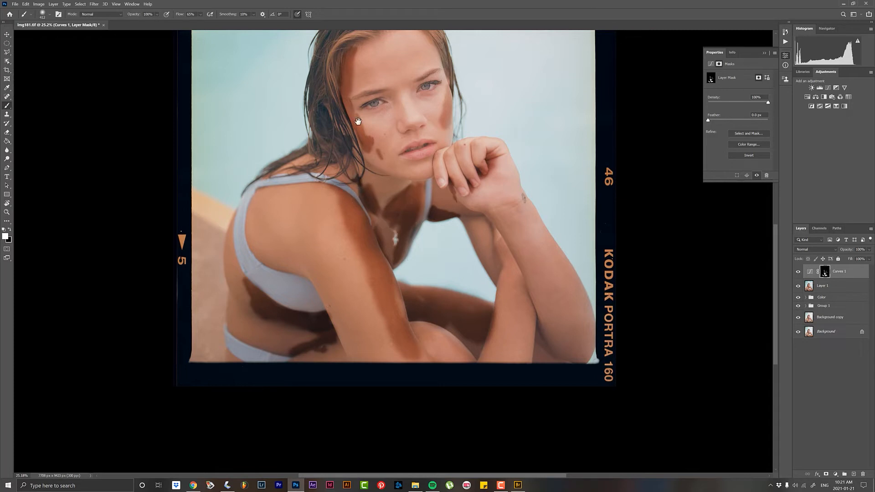
- Paint black over the face strokes on the Curves mask to remove the darkening from the cheeks and forehead
scroll(357, 123, "up", 3)
left_click_drag(422, 106, 401, 109)
key("x")
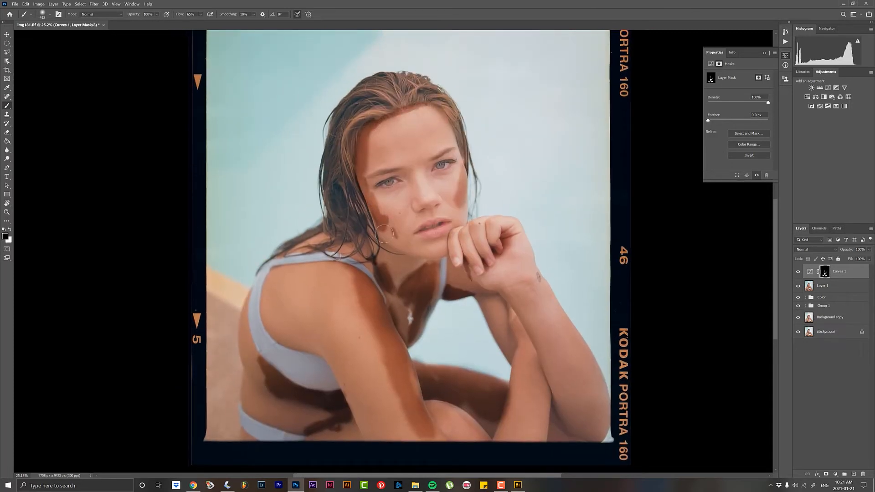
mouse_move(382, 227)
left_mouse_down()
mouse_move(367, 133)
mouse_move(375, 212)
mouse_move(358, 144)
left_mouse_up()
left_click_drag(462, 168, 459, 204)
- Paint white on the Curves mask with a small brush along the cheek's hair edge and the lash lines of both eyes
key("z")
left_click_drag(383, 179, 435, 181)
key("b")
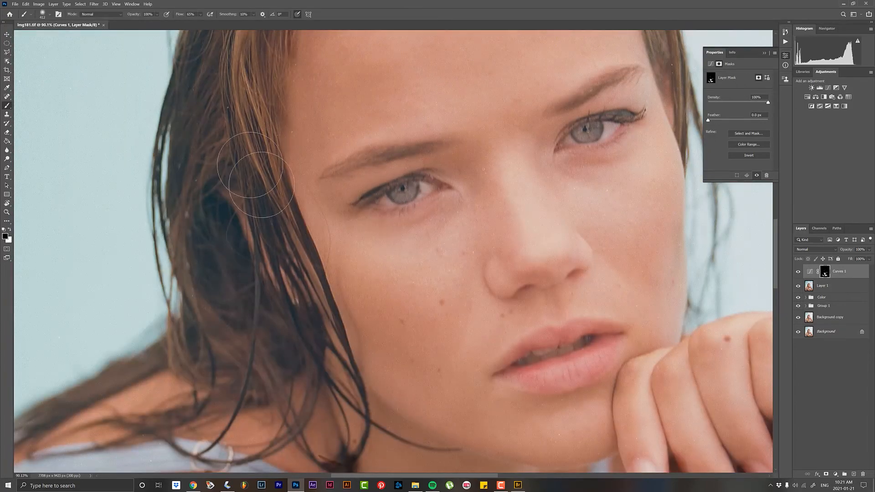
key("x")
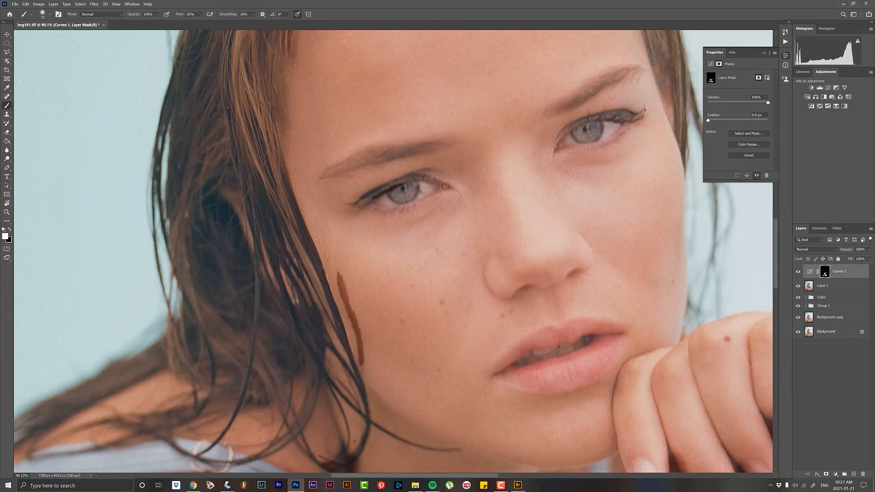
left_click_drag(445, 186, 419, 176)
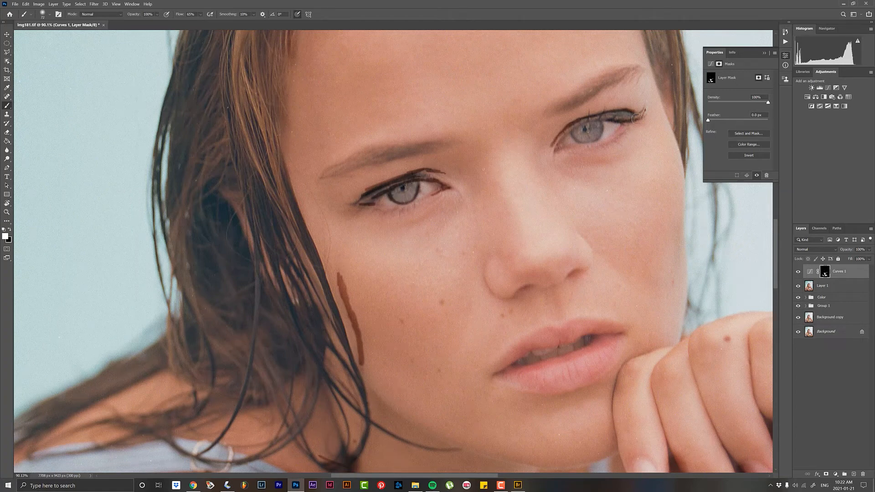
left_click_drag(608, 120, 555, 150)
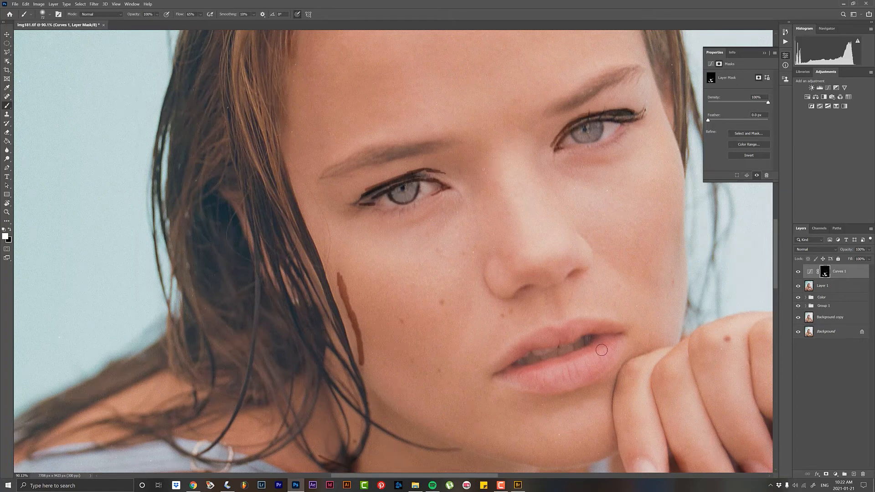
- Enable pen pressure for brush opacity, enlarge the brush, and paint soft white shading over both cheeks on the Curves mask
mouse_move(337, 147)
left_mouse_down()
mouse_move(213, 214)
mouse_move(181, 187)
left_mouse_up()
left_click(50, 15)
left_click(166, 15)
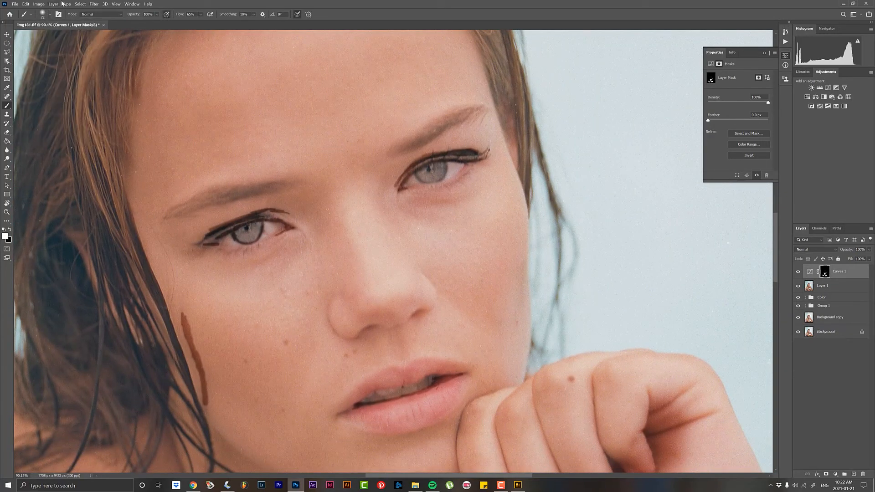
left_click(49, 15)
left_click_drag(54, 36, 75, 36)
mouse_move(502, 285)
left_mouse_down()
mouse_move(490, 300)
mouse_move(486, 287)
mouse_move(510, 253)
mouse_move(520, 210)
mouse_move(513, 246)
left_mouse_up()
mouse_move(510, 258)
left_mouse_down()
mouse_move(509, 306)
mouse_move(517, 193)
mouse_move(506, 286)
left_mouse_up()
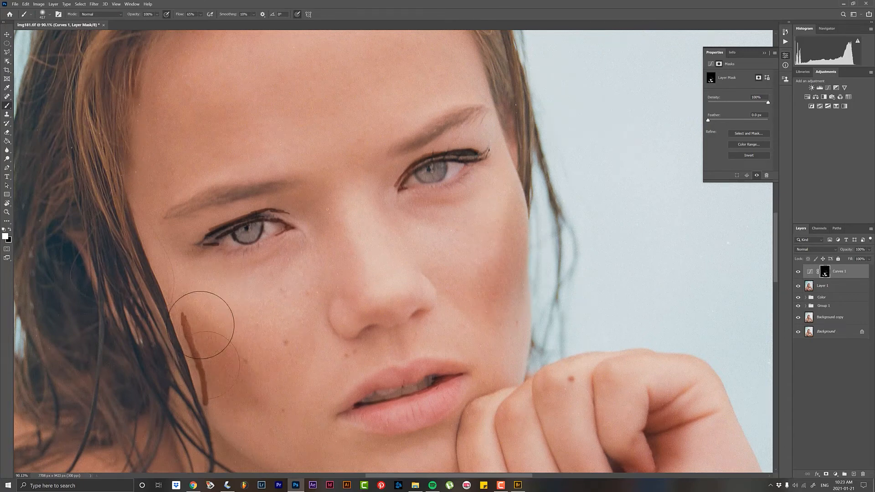
mouse_move(200, 325)
left_mouse_down()
mouse_move(275, 389)
mouse_move(221, 387)
mouse_move(215, 340)
left_mouse_up()
- Paint soft white shading on the Curves mask along the forehead's hairline down to the temple
key("z")
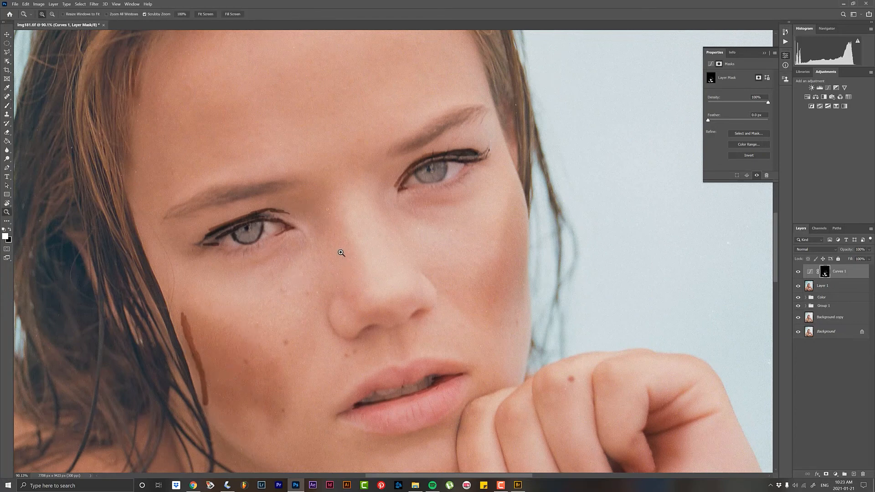
mouse_move(341, 252)
left_mouse_down()
mouse_move(270, 245)
mouse_move(340, 246)
left_mouse_up()
key("b")
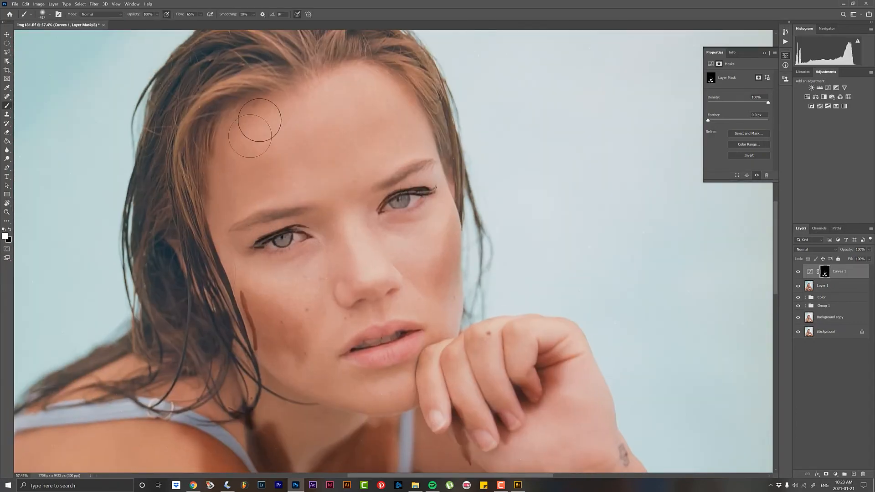
mouse_move(251, 105)
left_mouse_down()
mouse_move(220, 170)
mouse_move(222, 151)
mouse_move(204, 140)
mouse_move(222, 209)
left_mouse_up()
- Set the Curves layer's opacity to 71%
left_click(869, 249)
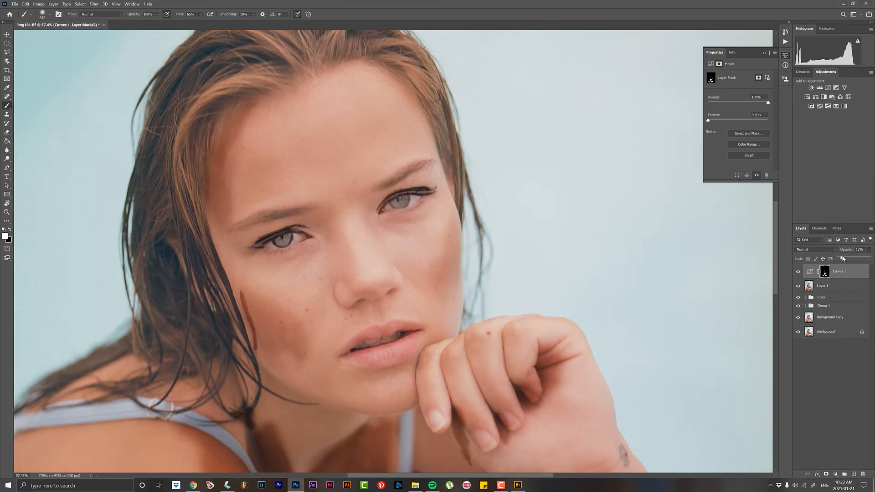
key("alt+space")
left_click_drag(424, 262, 365, 279)
left_click(870, 249)
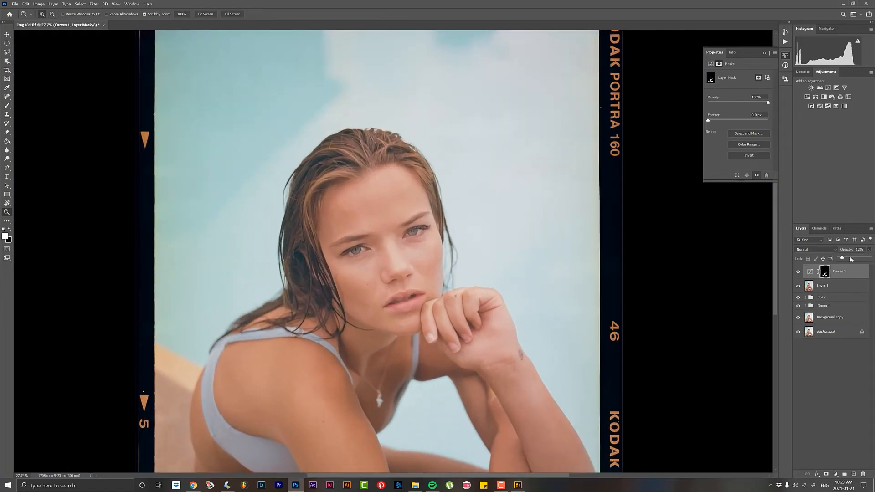
mouse_move(852, 258)
left_mouse_down()
mouse_move(843, 258)
mouse_move(860, 258)
left_mouse_up()
left_click(261, 288)
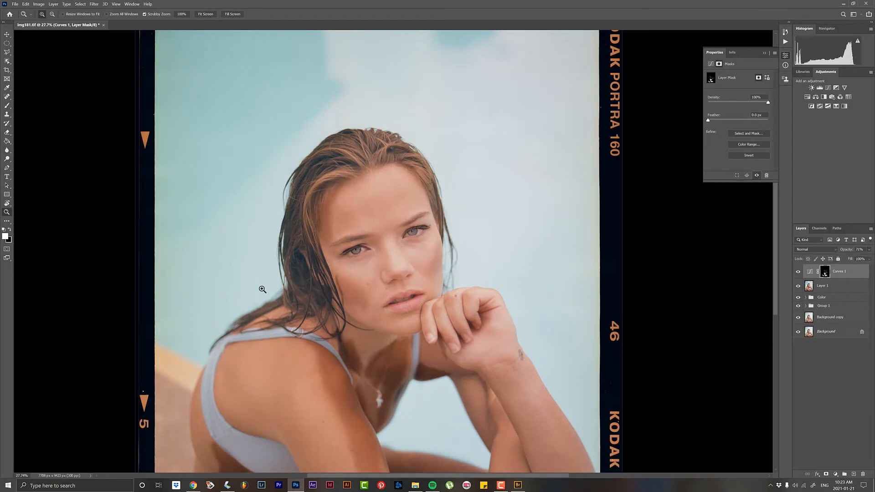
- Paint more soft white shading on the Curves mask across the face, from the nose to the cheek
mouse_move(312, 292)
left_mouse_down()
mouse_move(335, 286)
mouse_move(319, 292)
left_mouse_up()
left_click_drag(270, 349, 273, 288)
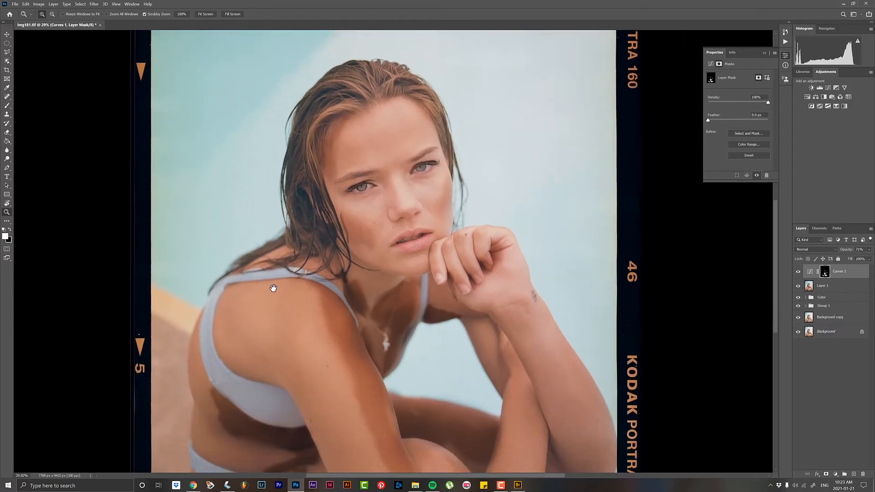
left_click(8, 106)
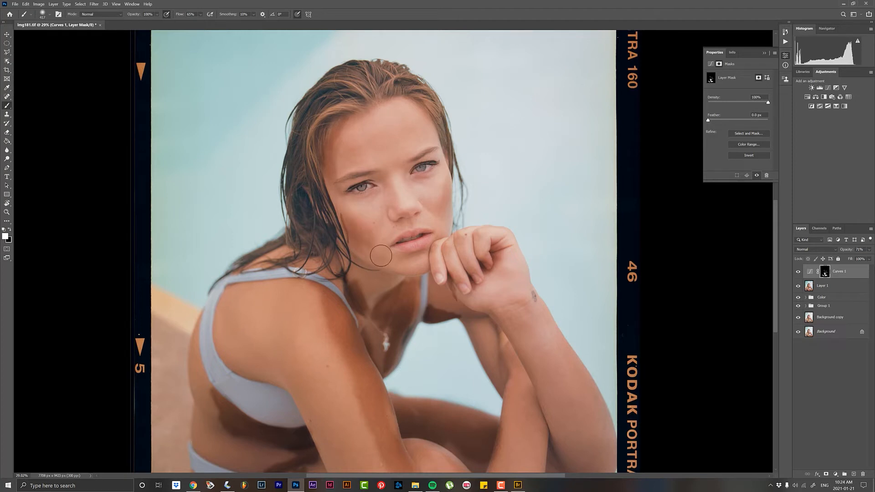
mouse_move(391, 191)
left_mouse_down()
mouse_move(446, 203)
mouse_move(436, 203)
left_mouse_up()
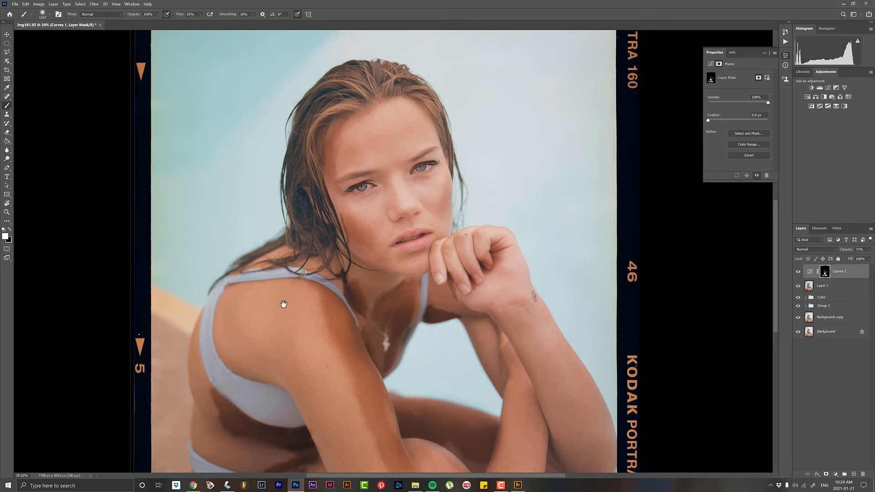
- Paint soft white shading on the Curves mask over the upper arm, the raised hand and the forearm, varying the brush size
left_click_drag(283, 302, 241, 211)
mouse_move(312, 289)
left_mouse_down()
mouse_move(311, 307)
mouse_move(297, 266)
mouse_move(329, 341)
mouse_move(357, 376)
left_mouse_up()
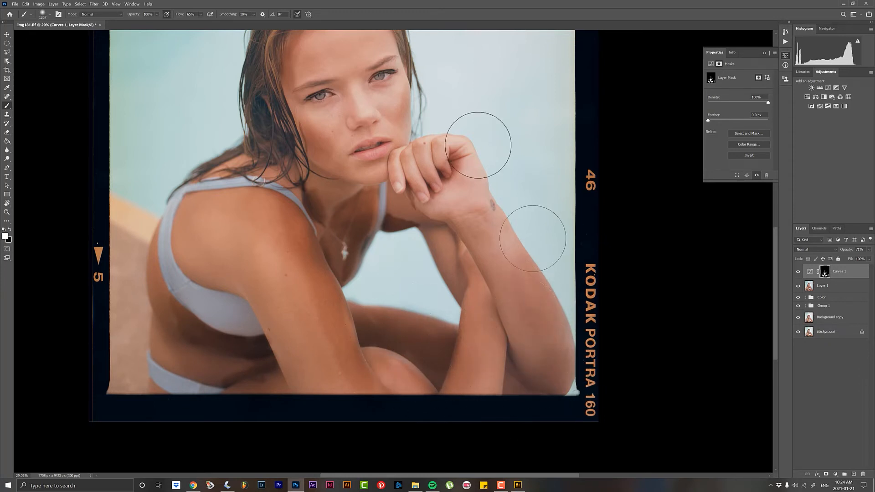
left_click_drag(499, 212, 466, 202)
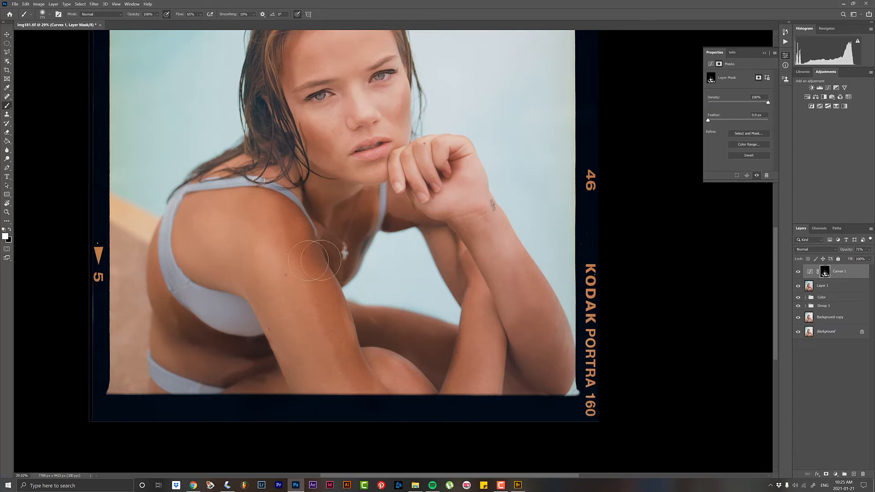
scroll(238, 181, "up", 3)
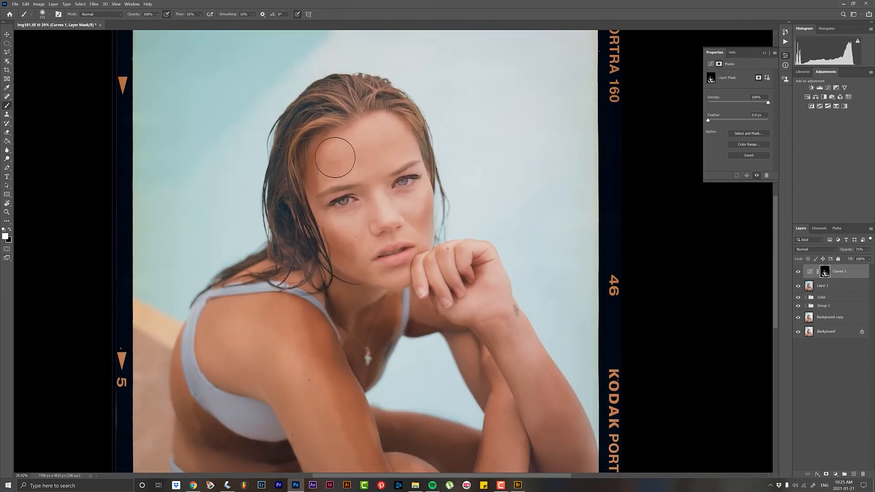
left_click_drag(510, 232, 539, 233)
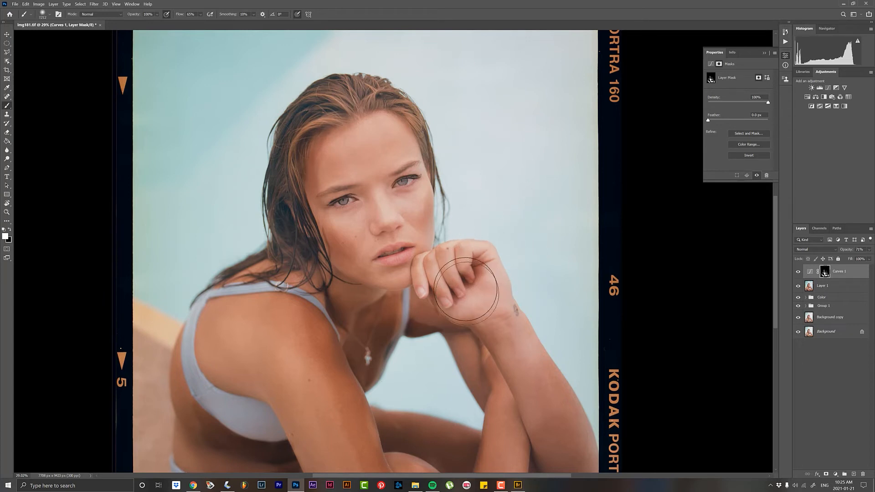
- Lower the Curves layer's opacity to 17% and compare the whole picture with the layer hidden and shown
left_click(869, 249)
left_click(848, 260)
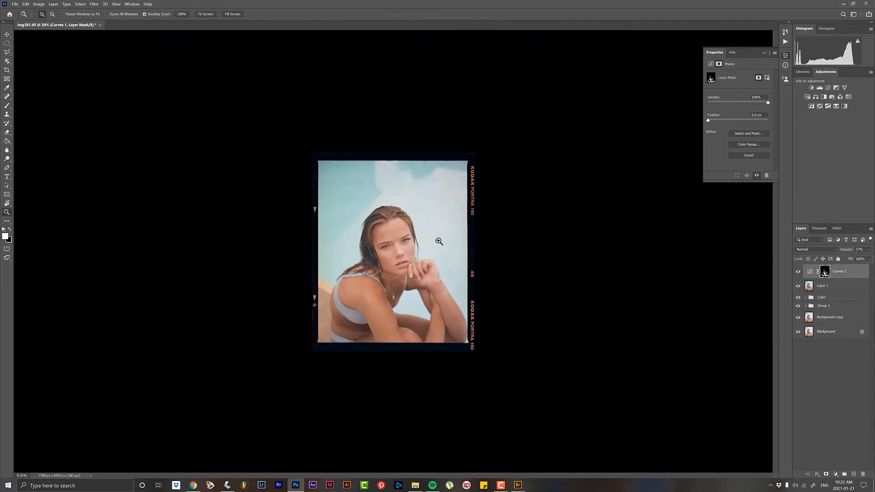
key("ctrl+0")
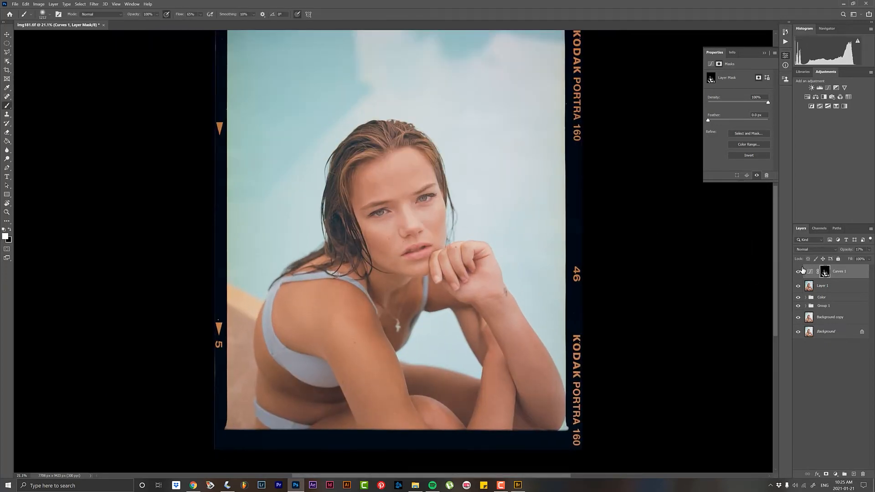
left_click(797, 273)
left_click(798, 273)
left_click(796, 275)
left_click(797, 274)
- Add a second Curves layer with the midtones raised to brighten the picture, and invert its mask to black
left_click(835, 474)
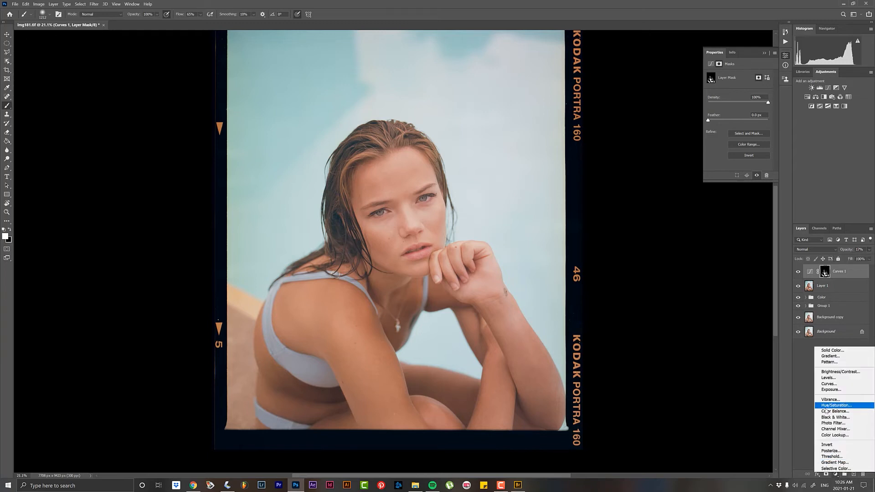
left_click(838, 388)
left_click_drag(740, 107, 751, 103)
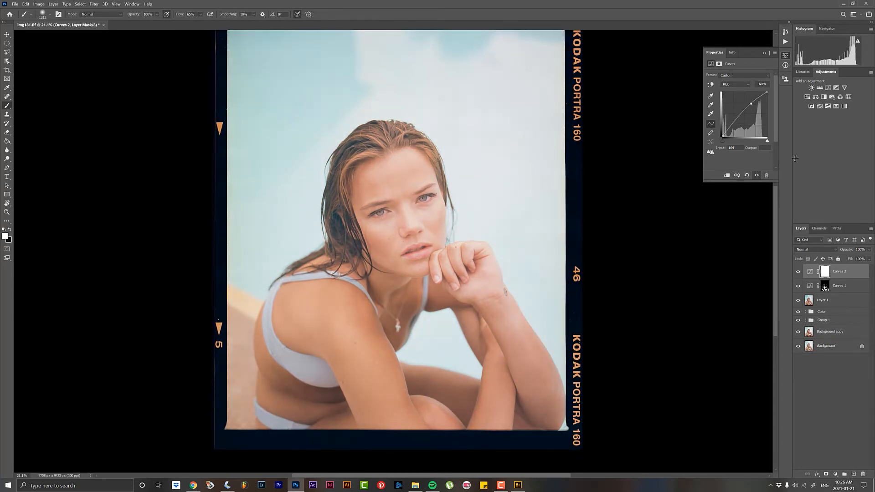
left_click(825, 272)
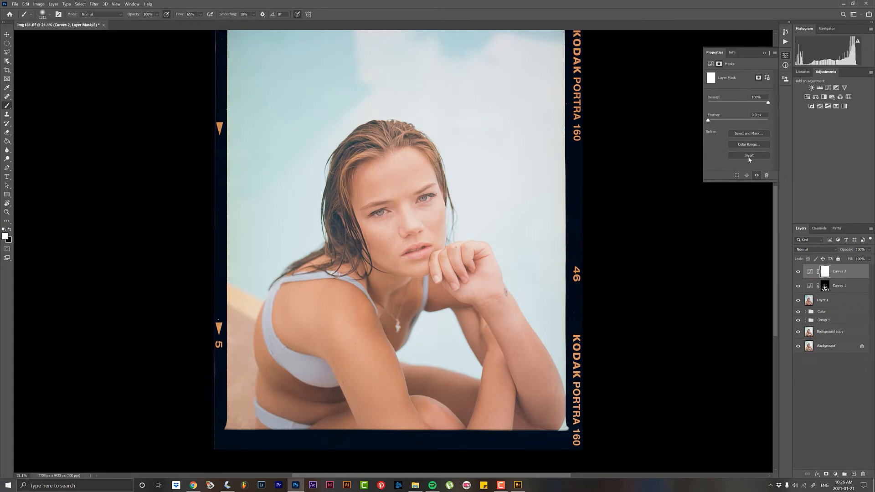
left_click(749, 156)
- Paint white on the second Curves mask over both irises, and paint black back over the pupils with a small brush
key("z")
left_click_drag(405, 173, 113, 202)
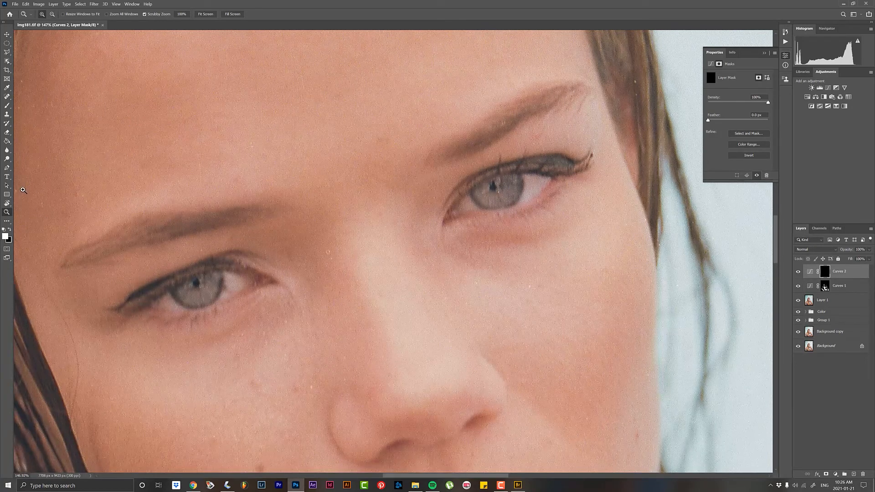
key("b")
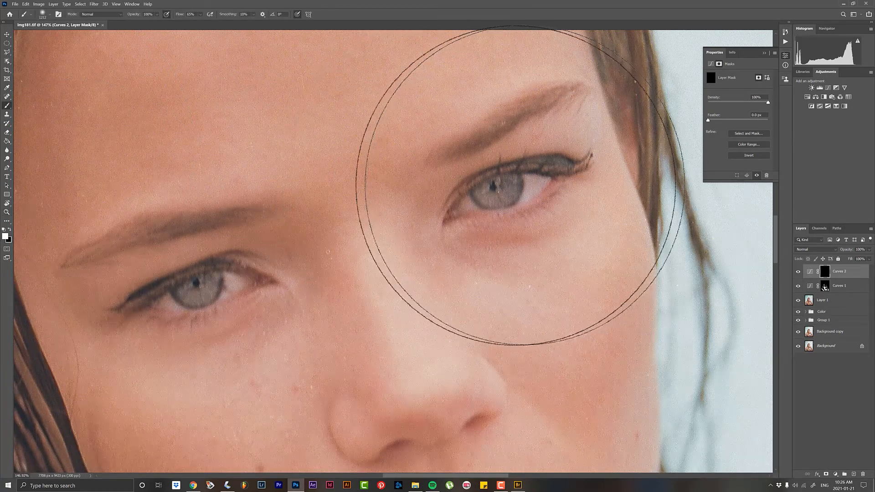
left_click_drag(511, 186, 195, 211)
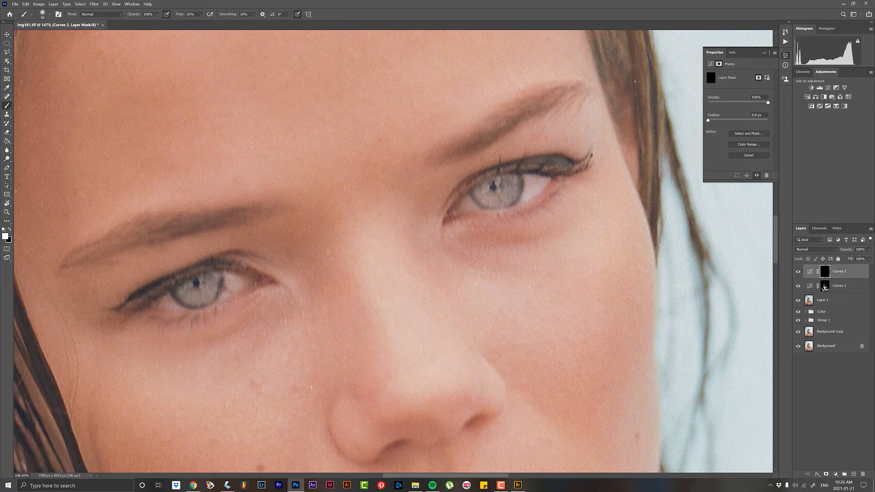
key("x")
left_click_drag(498, 191, 481, 196)
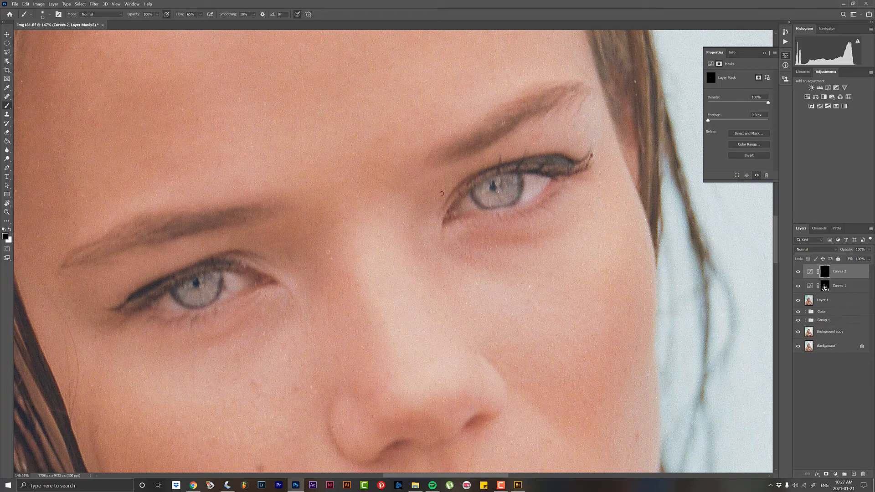
- Paint soft white highlights on the second Curves mask over the forehead, nose, cheek and chin, varying the brush size
mouse_move(335, 223)
left_mouse_down()
mouse_move(395, 236)
mouse_move(335, 244)
left_mouse_up()
mouse_move(416, 248)
left_mouse_down()
mouse_move(371, 247)
mouse_move(386, 247)
mouse_move(404, 227)
left_mouse_up()
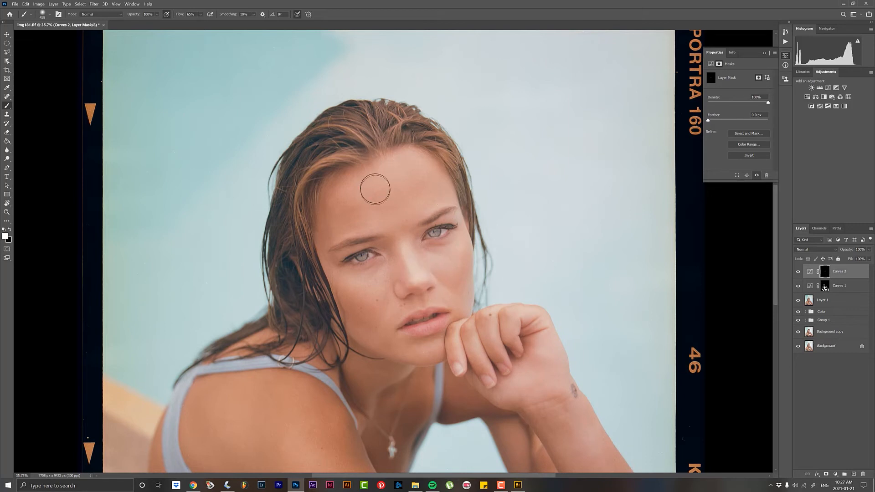
left_click_drag(377, 188, 442, 180)
left_click_drag(411, 267, 383, 273)
right_click(448, 254, "alt")
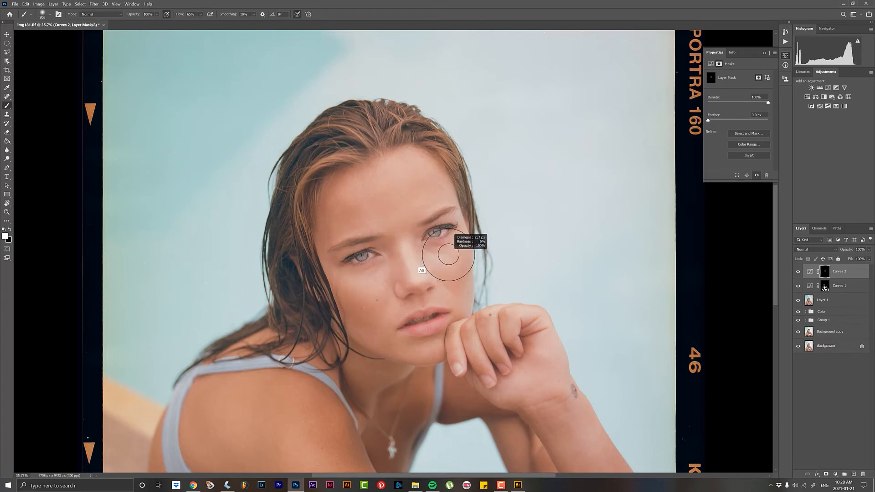
right_click(453, 333, "alt")
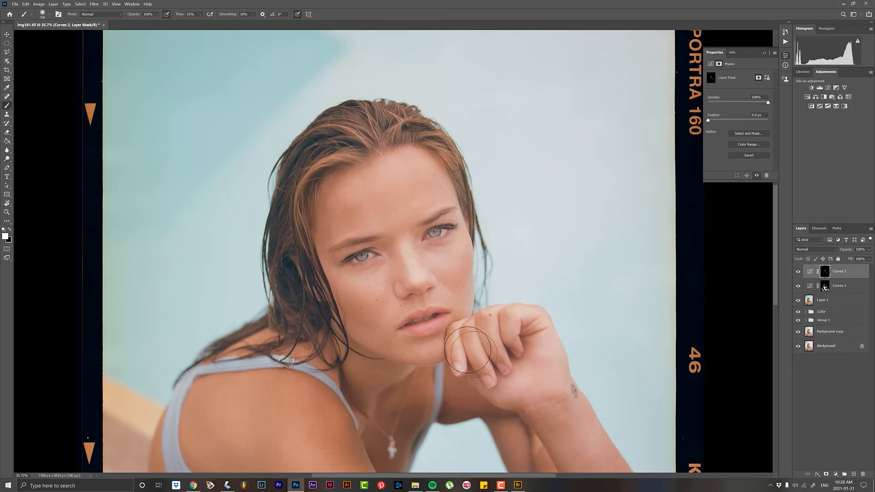
- Paint soft white highlights on the second Curves mask over the shoulder and upper arm with a large brush
left_click_drag(366, 333, 321, 218)
mouse_move(275, 348)
left_mouse_down()
mouse_move(363, 277)
mouse_move(332, 269)
mouse_move(369, 312)
mouse_move(328, 254)
mouse_move(434, 259)
left_mouse_up()
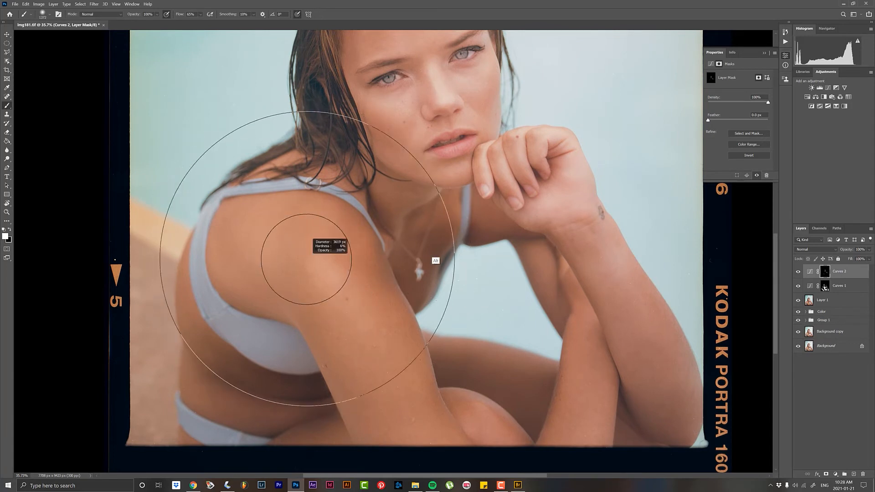
left_click_drag(362, 248, 397, 250)
left_click_drag(471, 408, 396, 408)
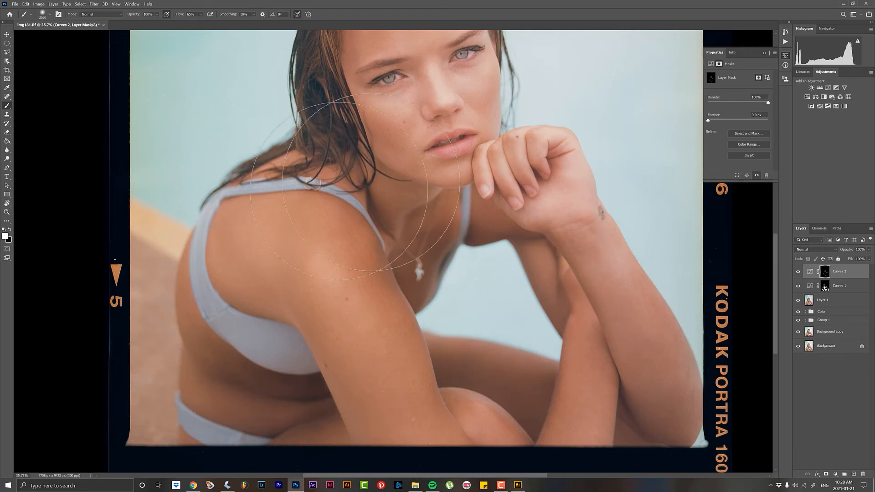
right_click(372, 186)
- Brighten the neck just below the jawline by painting white on the second Curves mask with a smaller brush
mouse_move(363, 146)
left_mouse_down()
mouse_move(435, 148)
mouse_move(237, 178)
left_mouse_up()
mouse_move(370, 139)
left_mouse_down()
mouse_move(301, 139)
mouse_move(310, 141)
left_mouse_up()
mouse_move(359, 126)
left_mouse_down()
mouse_move(406, 132)
mouse_move(385, 134)
left_mouse_up()
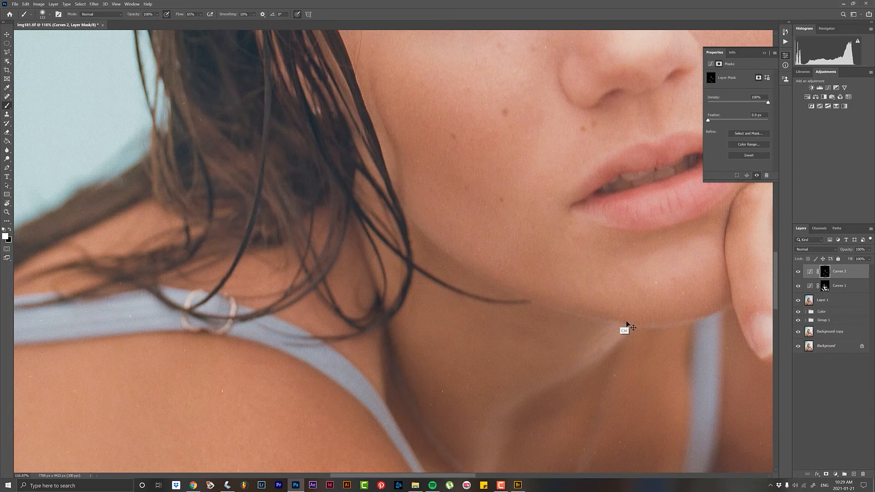
left_click_drag(609, 320, 632, 322)
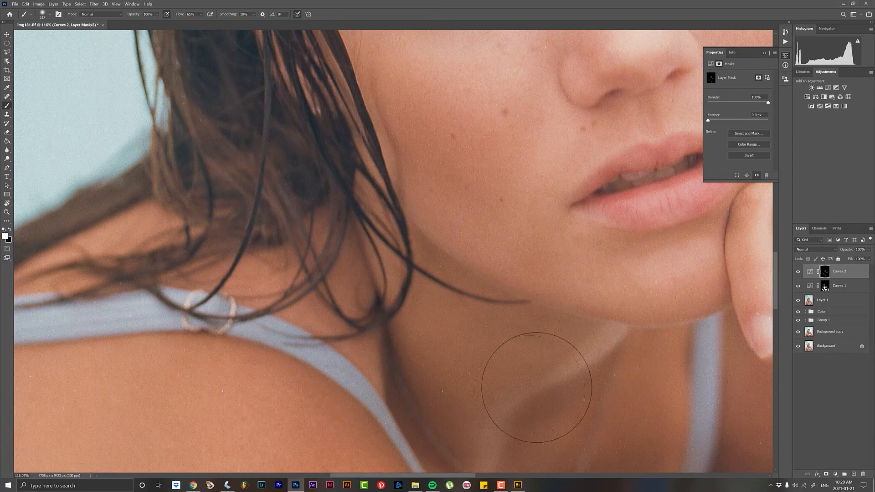
- Compare the whole picture with the second Curves layer hidden and shown, and set its opacity to 73%
key("z")
left_click_drag(449, 273, 370, 266)
key("ctrl+0")
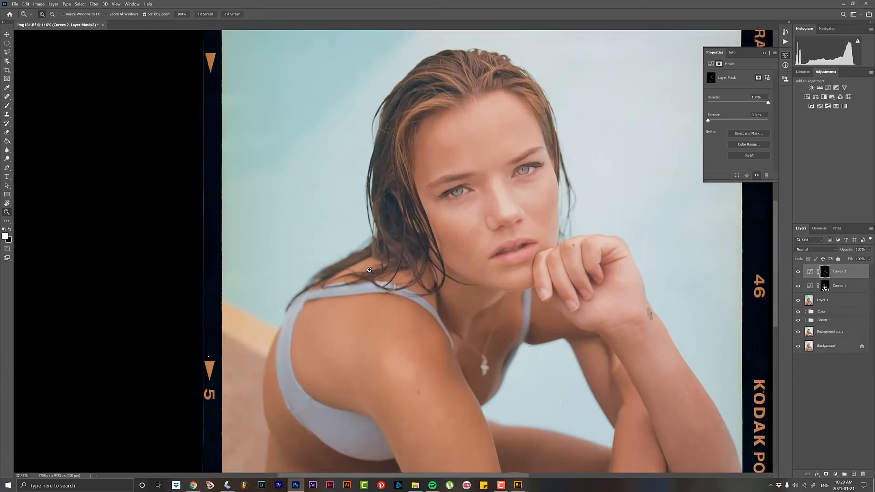
key("b")
left_click(797, 272)
left_click(798, 272)
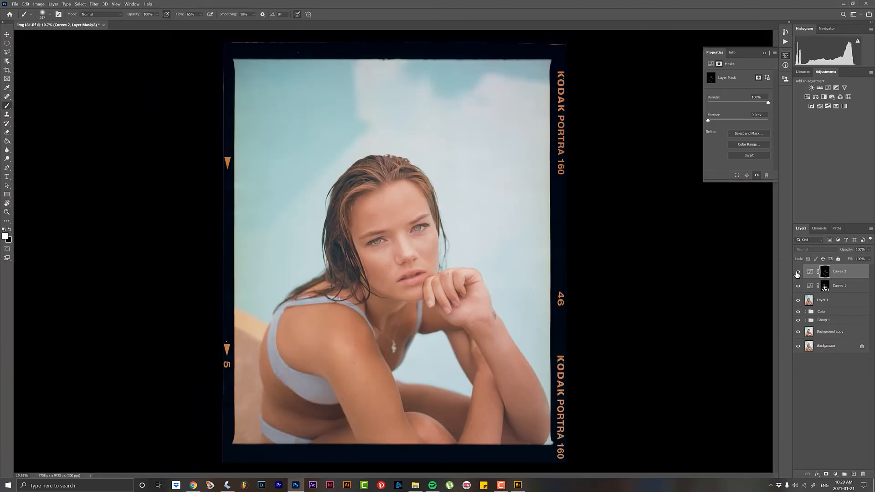
left_click(798, 271)
left_click(798, 272)
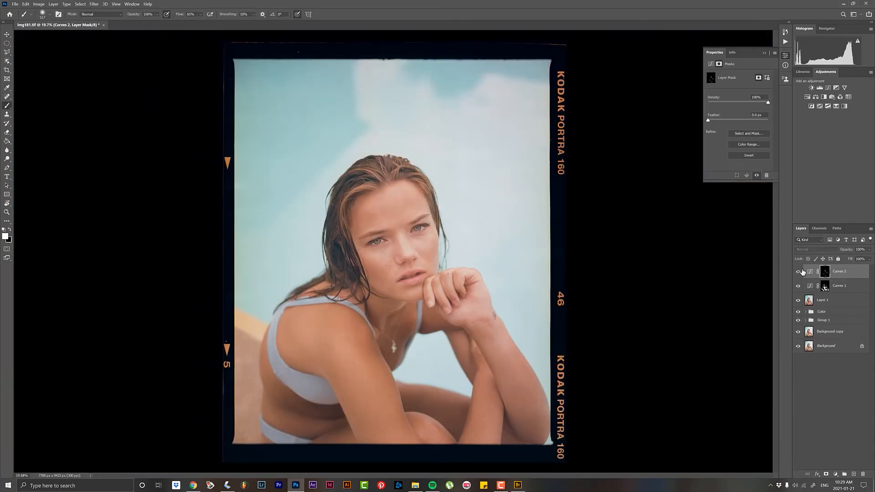
left_click(869, 249)
left_click_drag(869, 257, 861, 258)
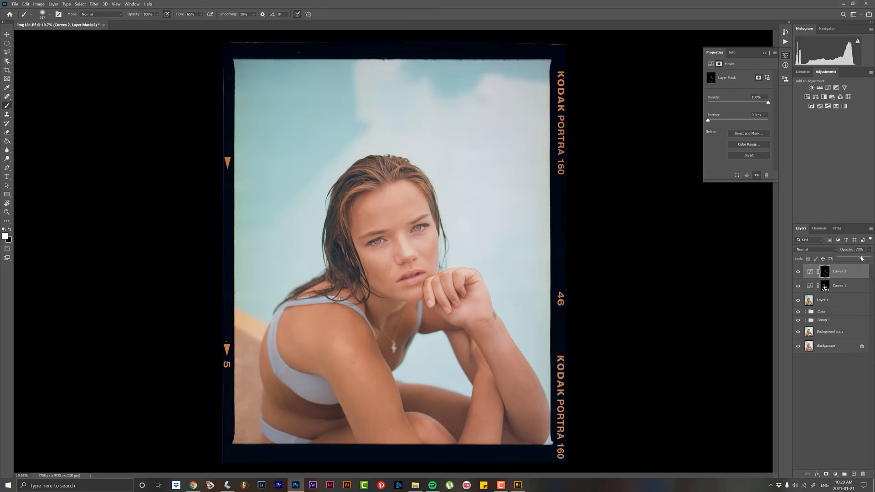
- Group the two Curves layers and compare the picture with the group hidden and shown
left_click(852, 286, "shift")
key("ctrl+g")
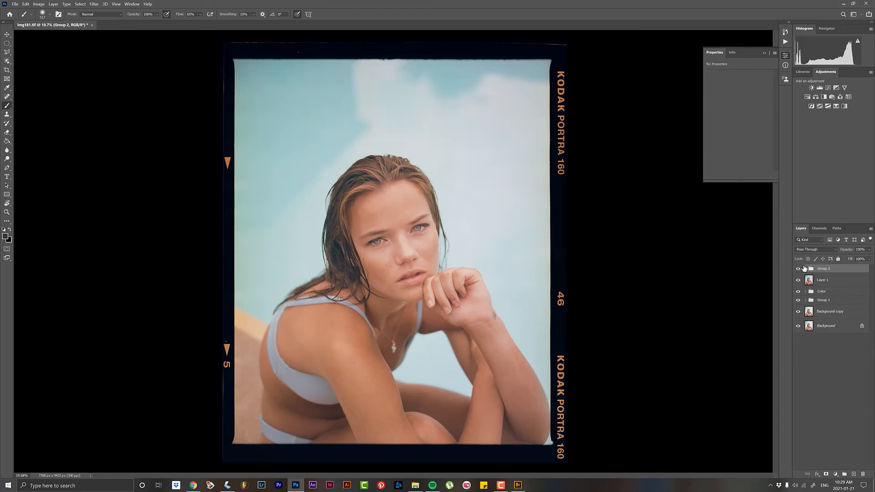
left_click(798, 268)
left_click(798, 269)
- Add a Brightness/Contrast adjustment layer above the group with contrast at 17 and brightness raised slightly
left_click(835, 474)
left_click(845, 374)
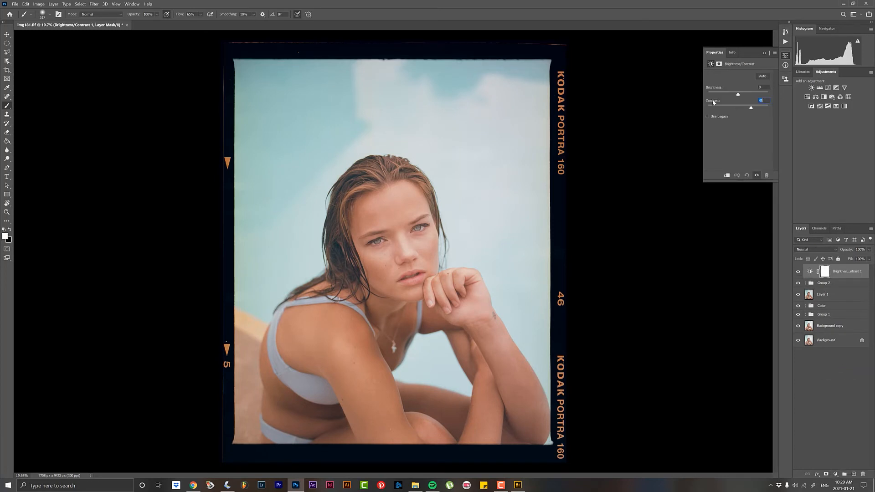
type("19")
key("Down")
key("Down")
key("Down")
key("Down")
key("Down")
key("Down")
key("Down")
left_click_drag(714, 88, 713, 87)
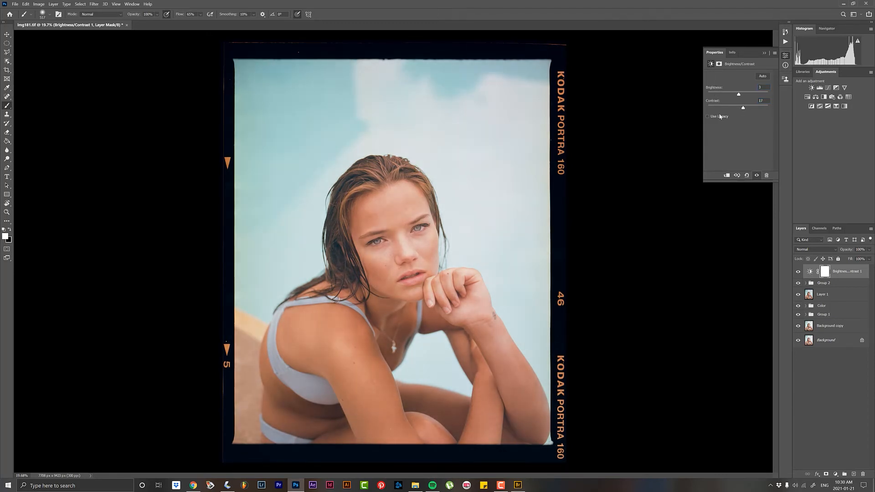
- Add a Vibrance adjustment layer on top and try different vibrance and saturation values
left_click(841, 476)
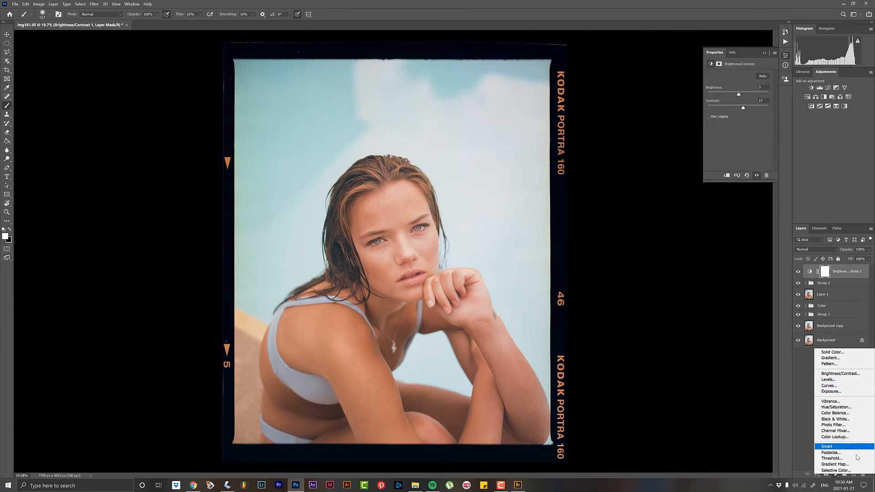
left_click(843, 402)
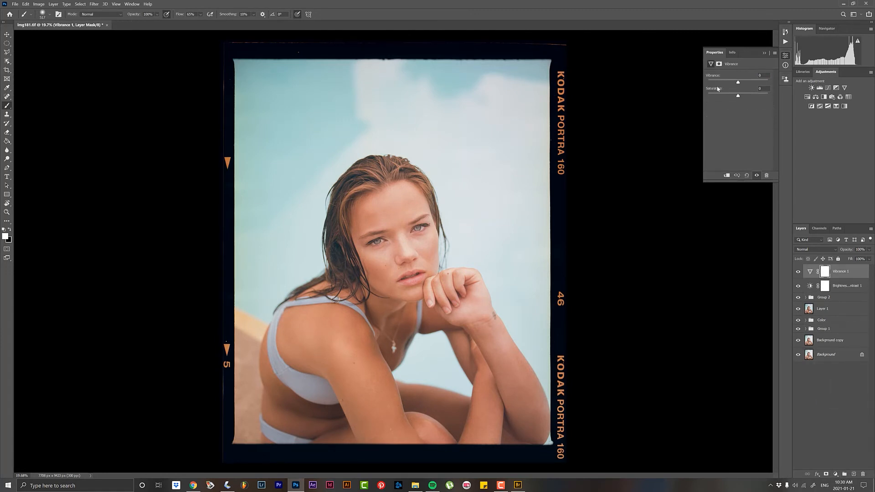
left_click_drag(717, 90, 715, 91)
type("23")
key("Return")
type("21")
key("Return")
scroll(715, 98, "down", 5)
left_click_drag(718, 91, 720, 91)
scroll(717, 91, "up", 11)
scroll(718, 91, "down", 2)
scroll(718, 90, "up", 1)
- Fine-tune the Vibrance layer to a vibrance of -21 with slightly raised saturation, comparing the picture with the layer hidden and shown
left_click(798, 271)
left_click(799, 271)
left_click(799, 272)
scroll(718, 91, "down", 13)
left_click(798, 272)
scroll(710, 91, "up", 9)
scroll(718, 77, "down", 20)
scroll(718, 78, "down", 2)
left_click(798, 269)
left_click(797, 272)
left_click_drag(717, 76, 718, 76)
- Add an Exposure adjustment layer with gamma correction 0.96 and offset +0.0050 to fade the blacks
left_click(835, 476)
left_click(836, 387)
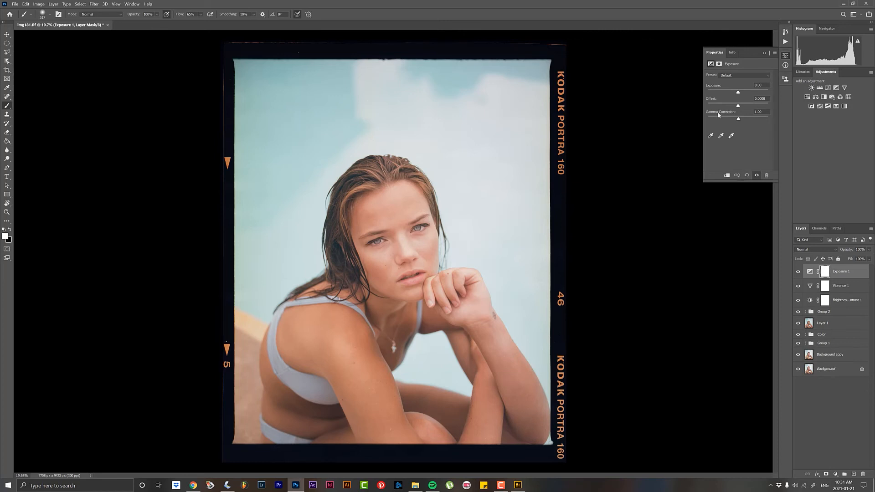
left_click_drag(718, 115, 713, 102)
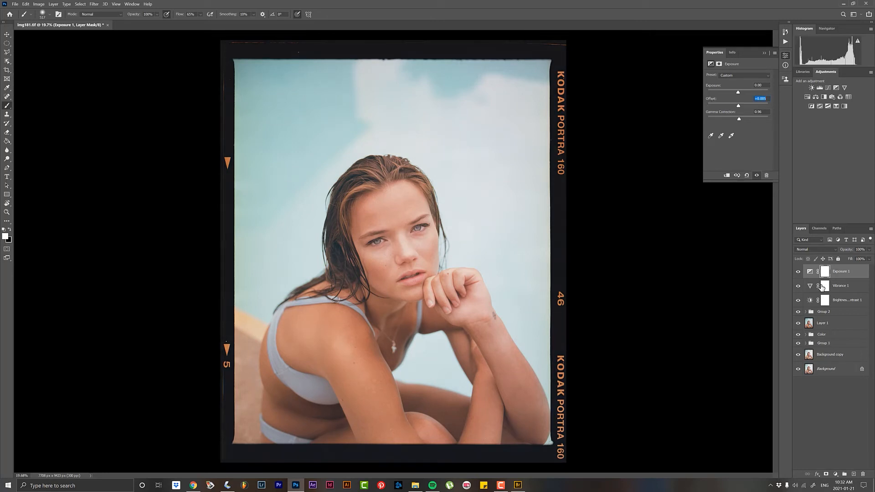
- Set the Vibrance layer's vibrance to -10, comparing the picture with the layer hidden and shown
left_click(853, 287)
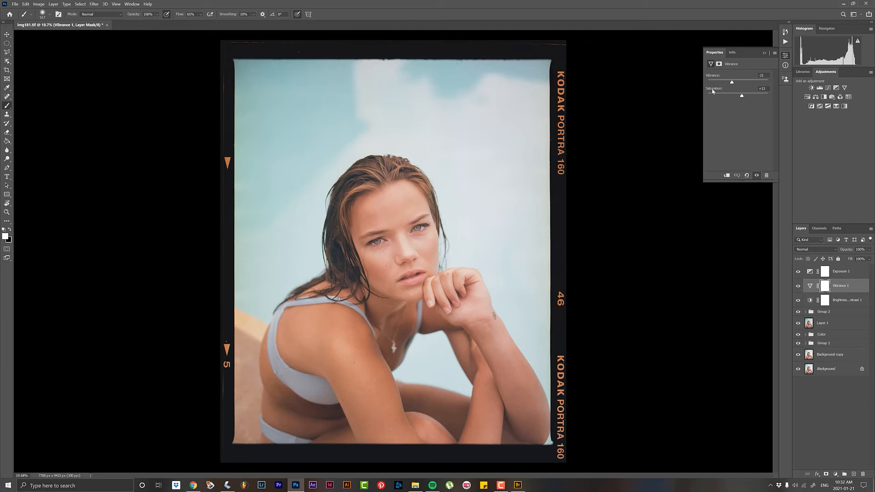
left_click_drag(713, 80, 714, 79)
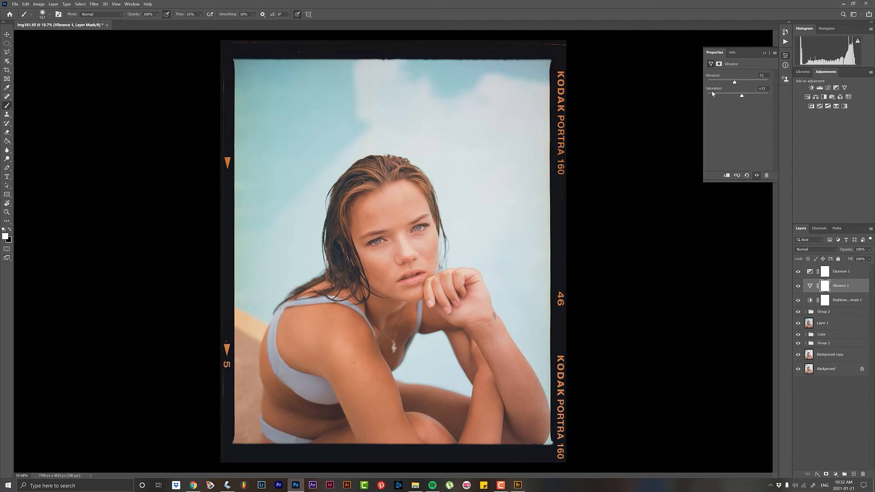
left_click(798, 287)
left_click(799, 286)
left_click_drag(728, 78, 717, 78)
left_click_drag(718, 78, 717, 78)
- Move the Vibrance layer above the Exposure layer, set its saturation to +15, and check the effect with the layer toggled
left_click_drag(858, 287, 856, 267)
mouse_move(711, 90)
left_mouse_down()
mouse_move(750, 89)
mouse_move(712, 88)
left_mouse_up()
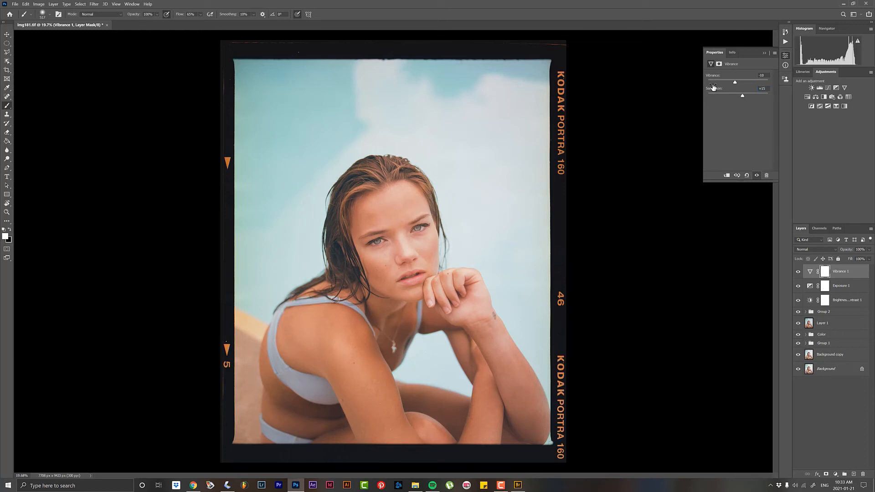
left_click(798, 272)
left_click(799, 272)
- Lower the Exposure layer's exposure slightly, set its gamma correction to 0.94, and compare with the layer hidden and shown
left_click(840, 285)
left_click_drag(718, 88, 717, 87)
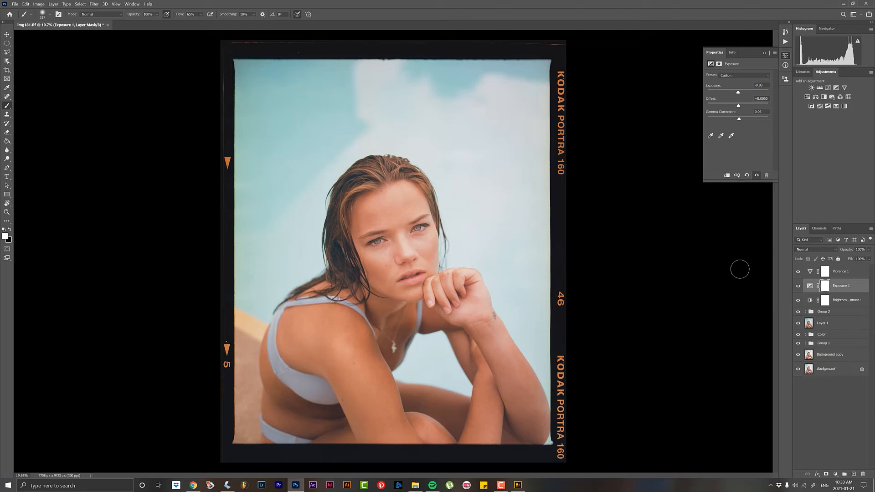
left_click_drag(720, 114, 718, 114)
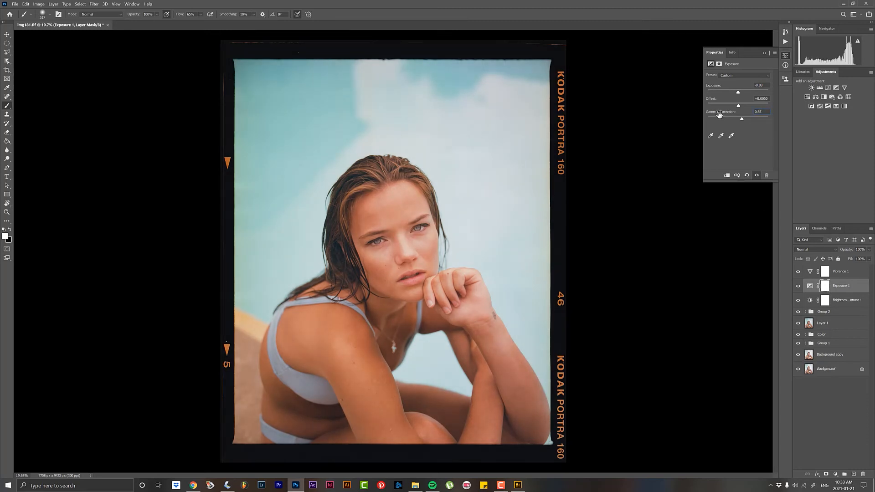
left_click_drag(719, 115, 719, 115)
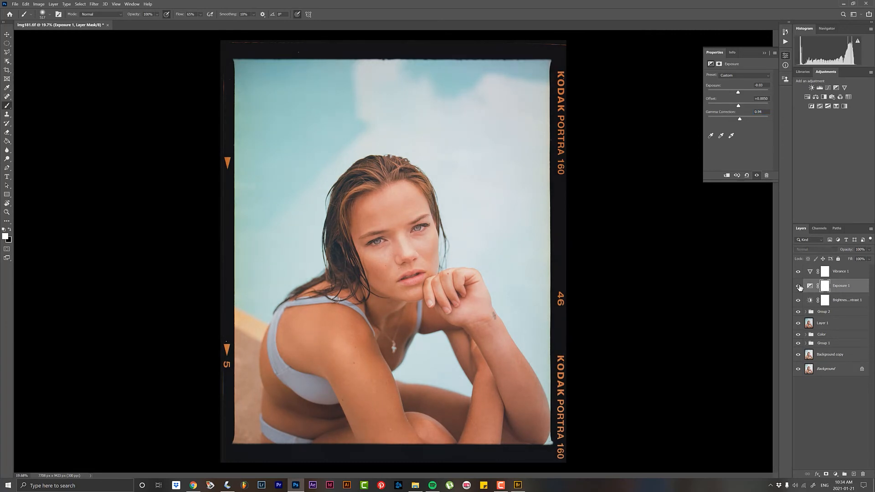
left_click(797, 286)
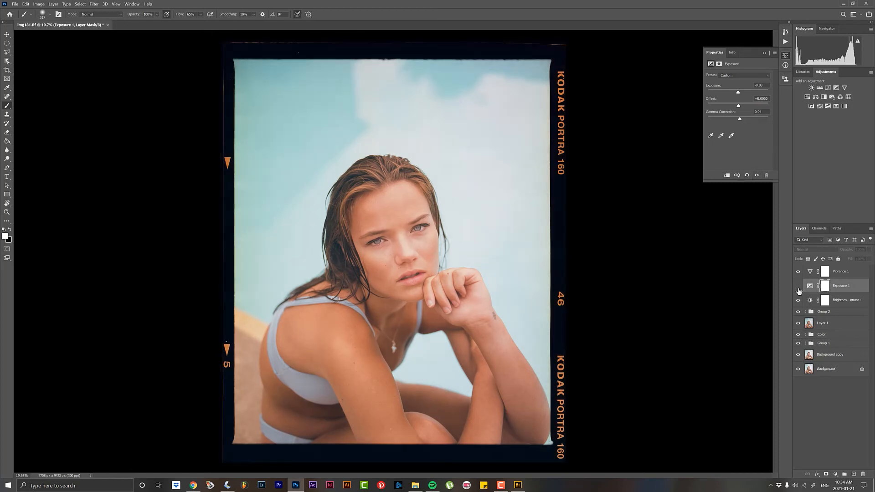
left_click(798, 285)
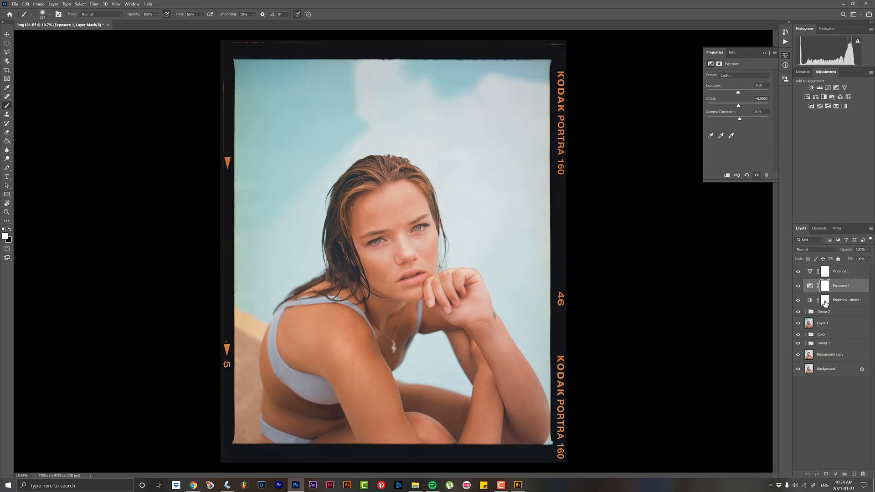
- Enable Use Legacy on the Brightness/Contrast layer and set its brightness to 0 and contrast to 16
left_click(824, 301)
left_click(811, 302)
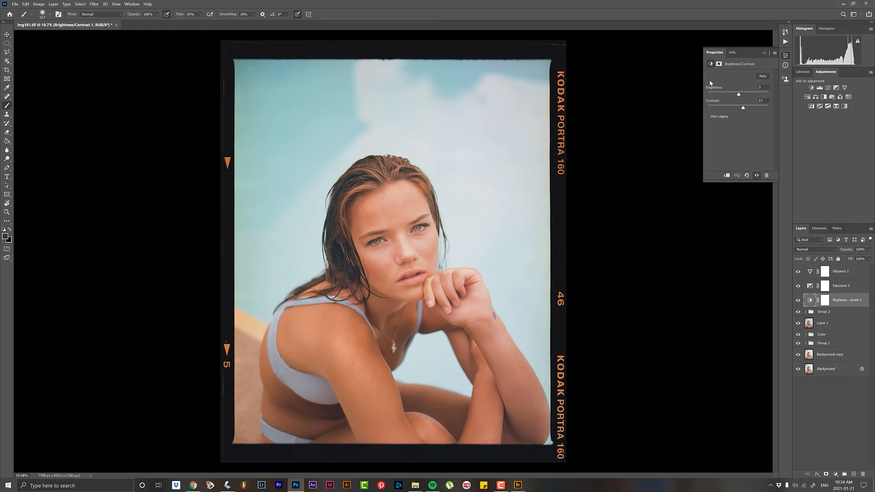
left_click_drag(709, 87, 711, 88)
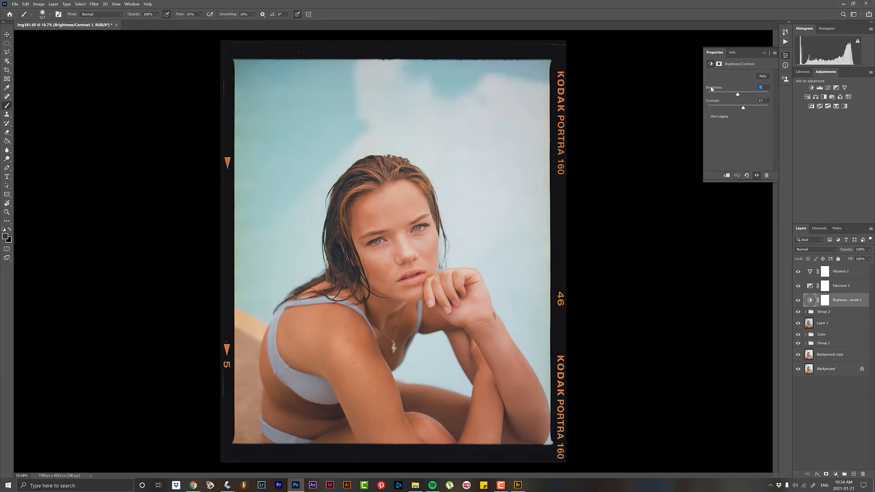
left_click(707, 116)
left_click_drag(712, 104, 713, 103)
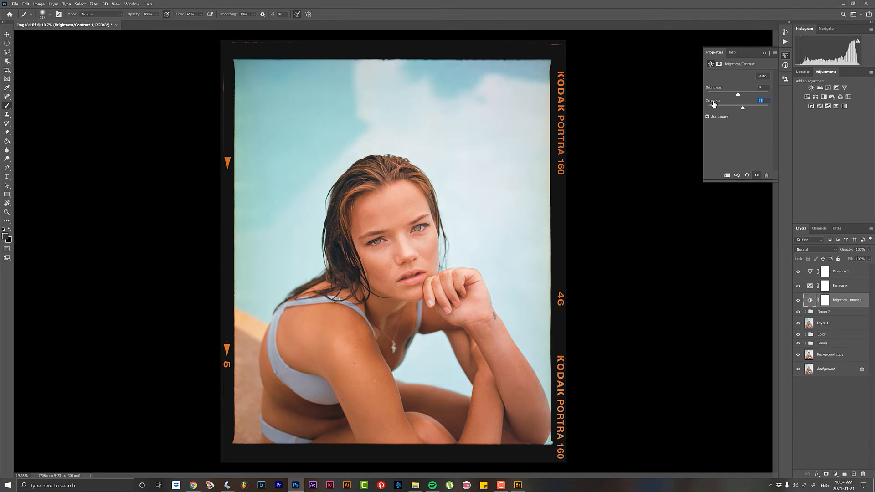
left_click_drag(713, 89, 714, 89)
- Compare the picture with the Brightness/Contrast layer hidden and shown, and lower that layer's opacity to 60%
left_click(798, 301)
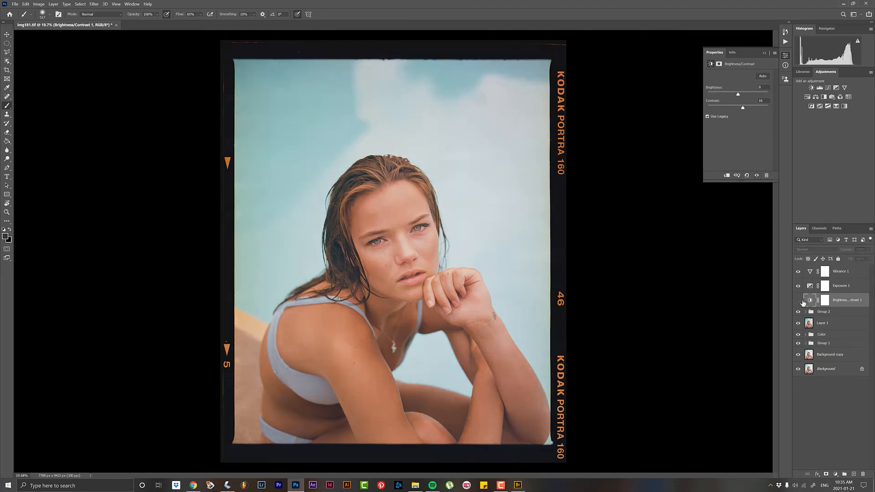
left_click(798, 300)
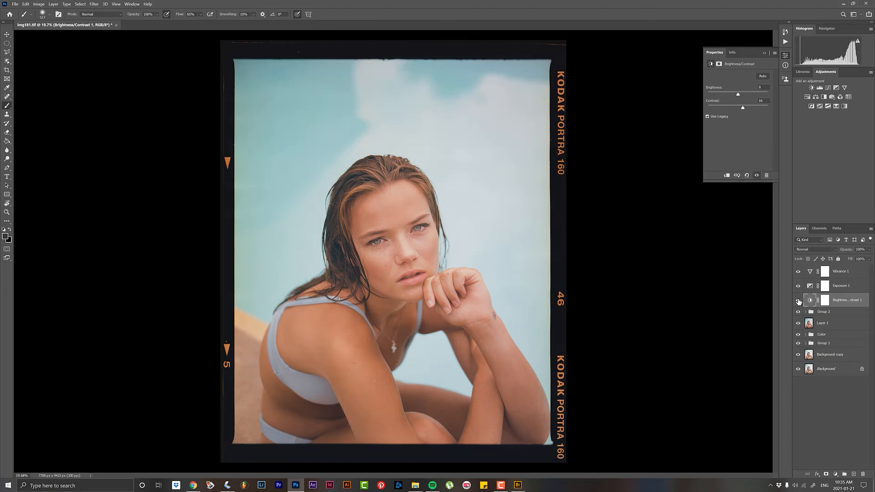
left_click(868, 249)
left_click_drag(868, 258, 859, 260)
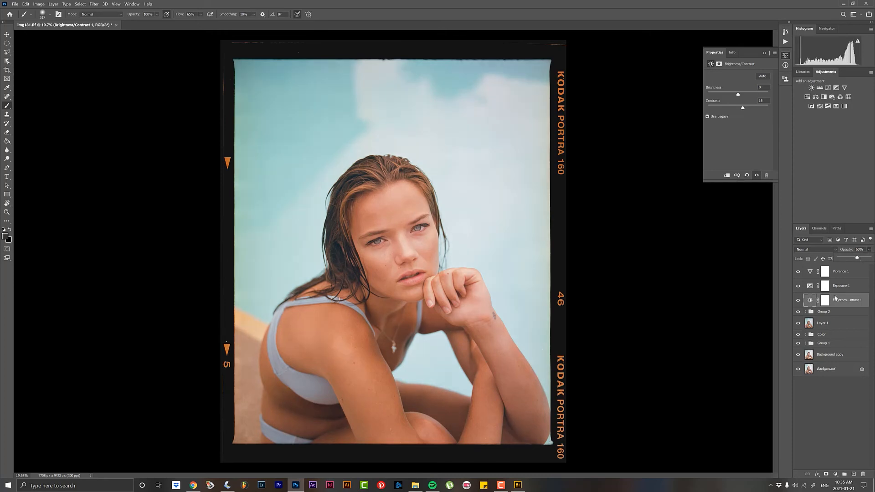
- Examine the edited portrait in full screen mode without the interface, including a close view of the face
key("f")
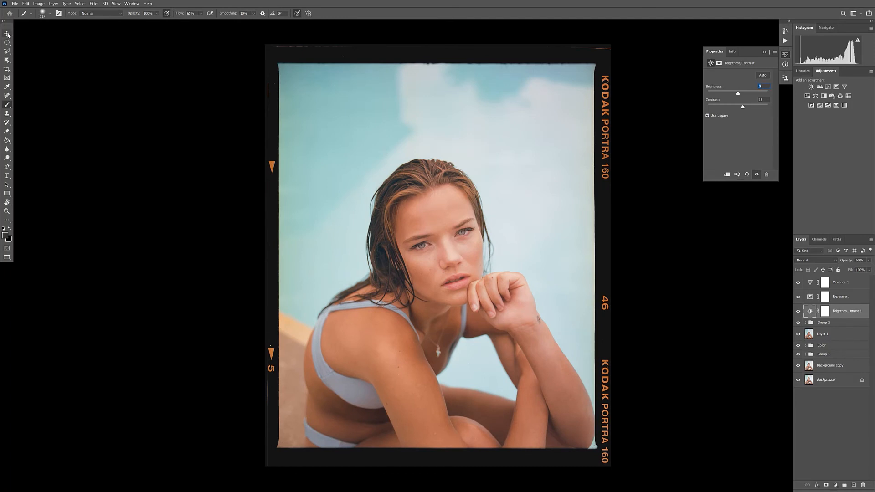
key("f")
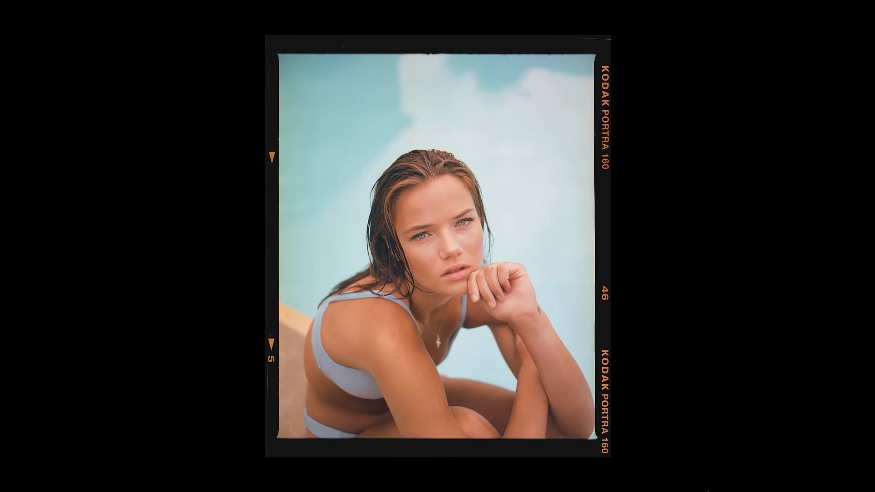
left_click_drag(410, 306, 439, 291)
left_click_drag(439, 291, 447, 176)
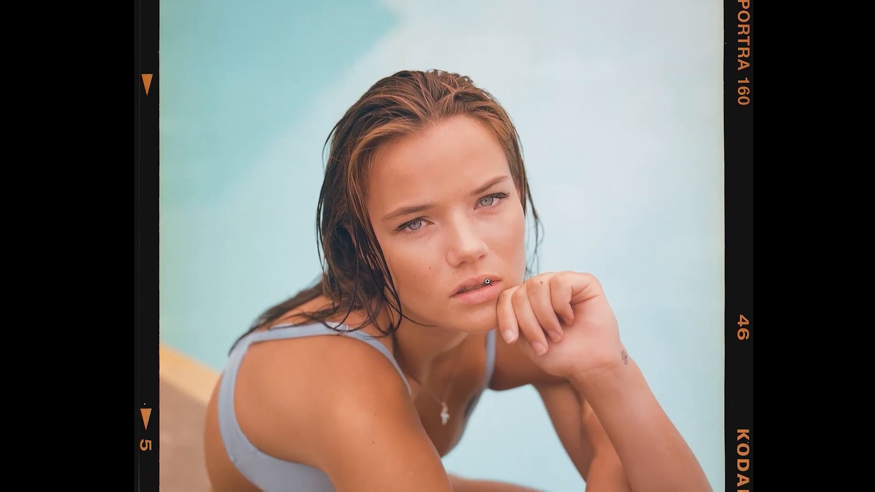
left_click_drag(502, 284, 459, 284)
- Duplicate the Background layer to the top of the layer stack and toggle it for a before-and-after comparison, leaving it hidden
mouse_move(873, 334)
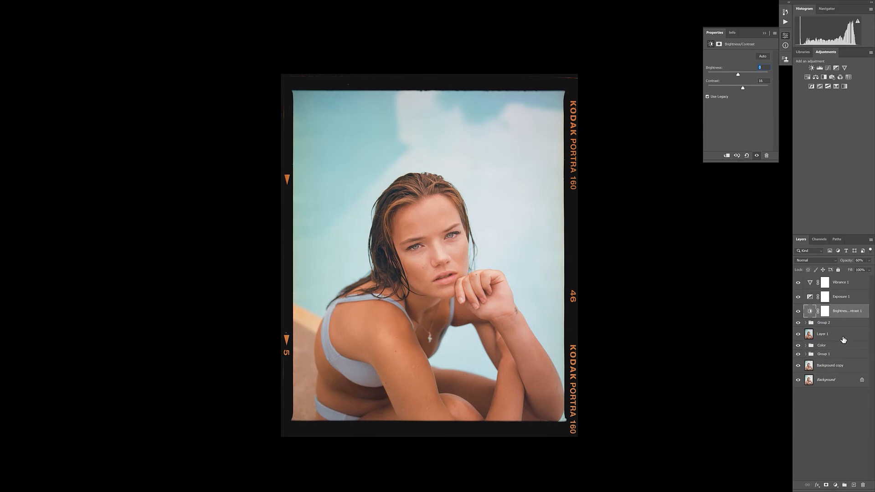
left_click_drag(848, 386, 854, 485)
left_click_drag(851, 383, 848, 282)
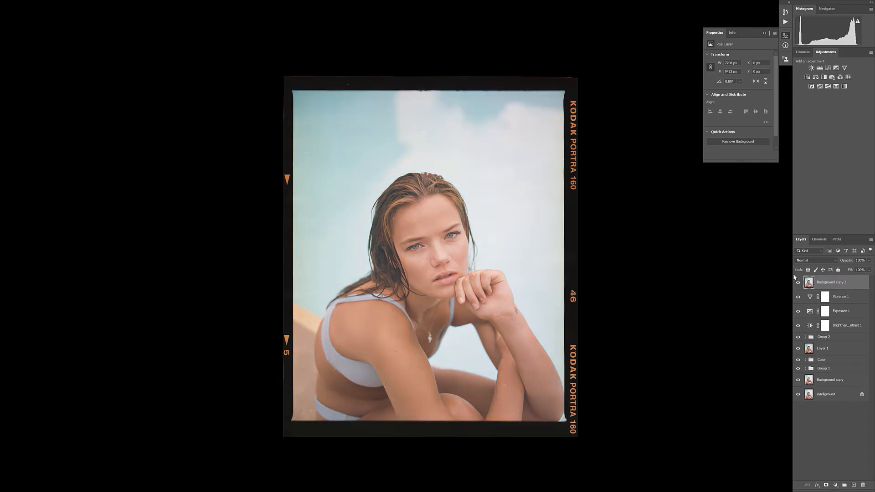
left_click(797, 282)
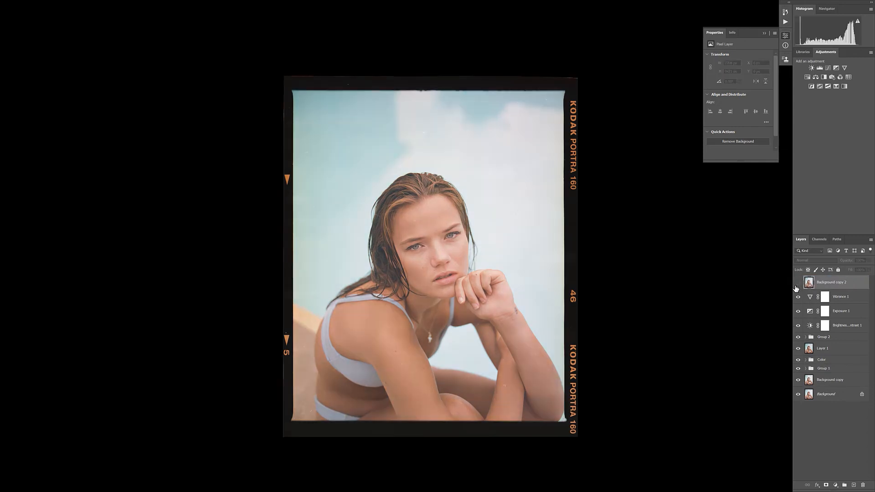
left_click(797, 283)
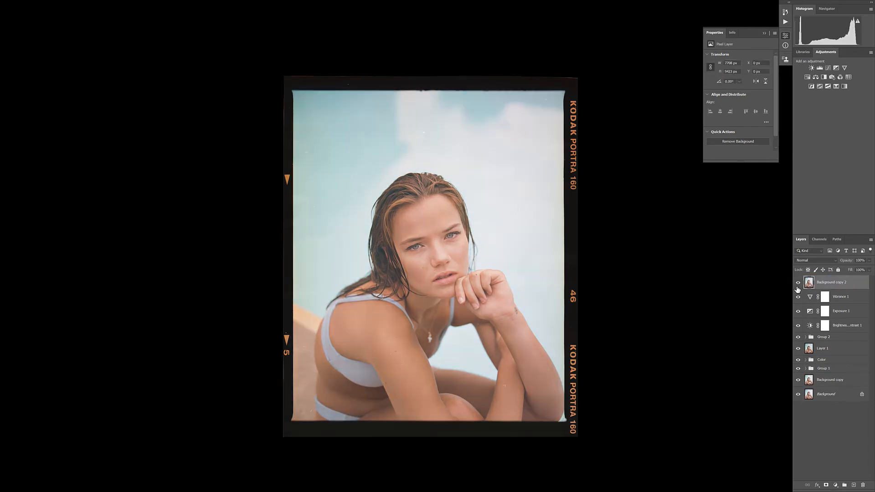
left_click(798, 283)
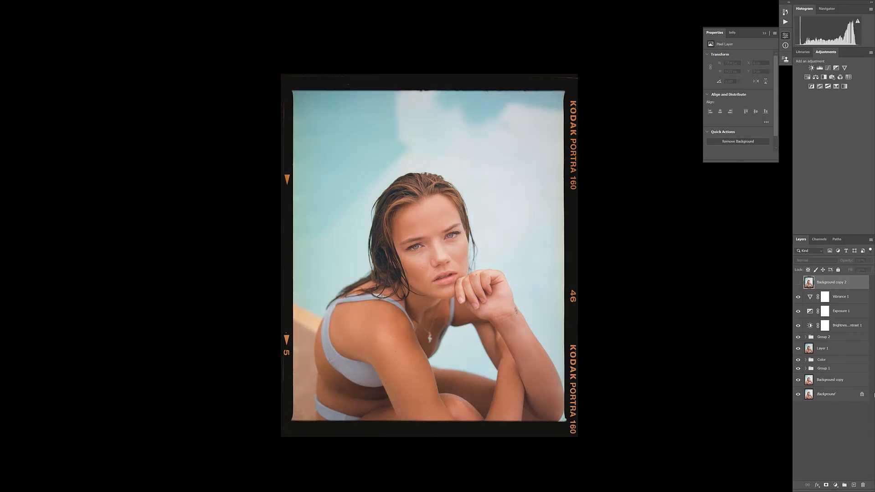
- Deselect all layers and inspect the final portrait both close up and as a whole frame
left_click(795, 403)
left_click(668, 343)
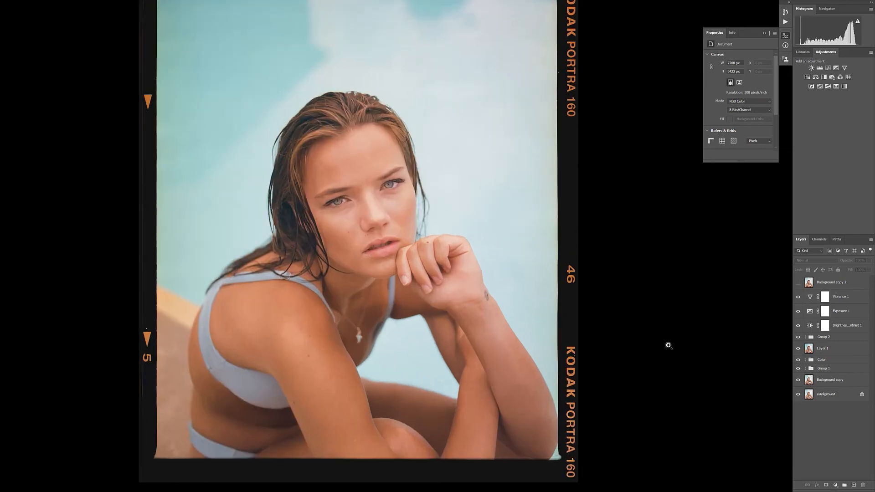
left_click_drag(371, 268, 423, 298)
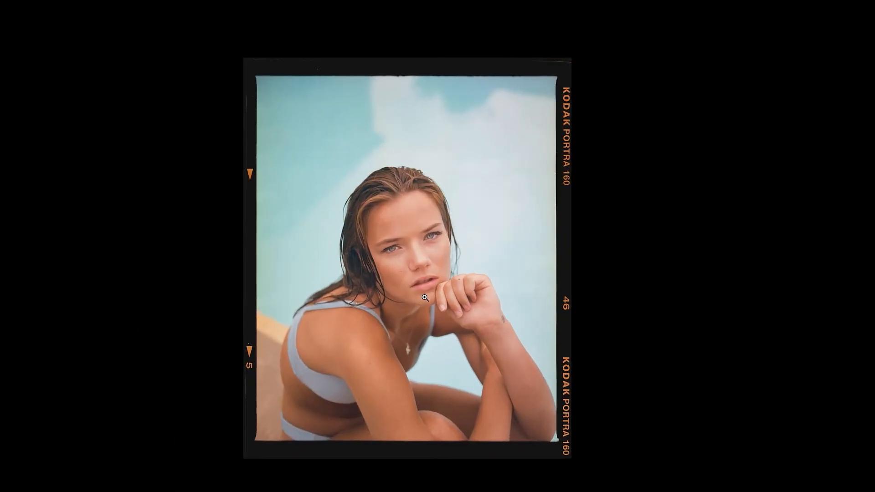